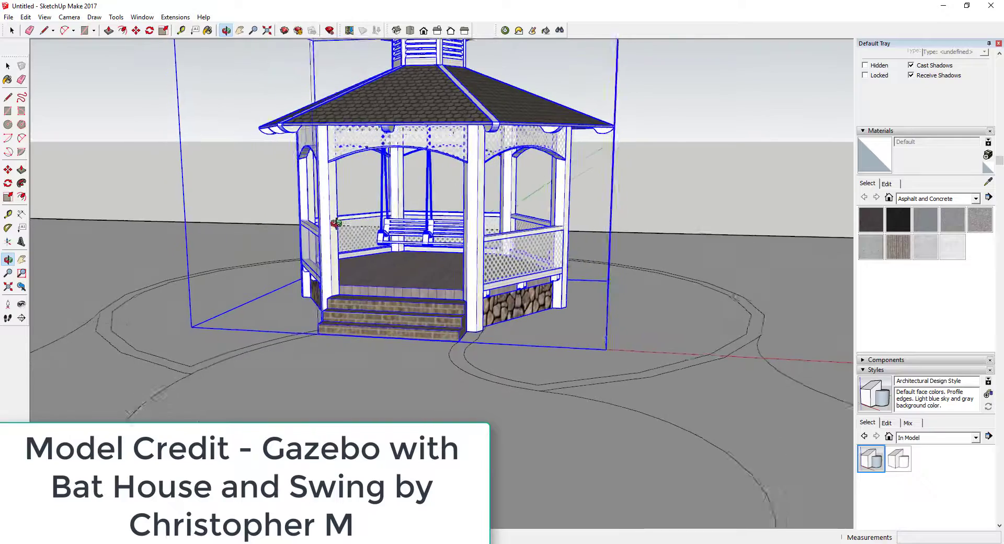
Examine the gazebo and the landscape layout drawn around it from several distances and angles
scroll(346, 213, down, 5)
middle_drag(414, 192, 480, 320)
scroll(456, 312, down, 3)
click(526, 65)
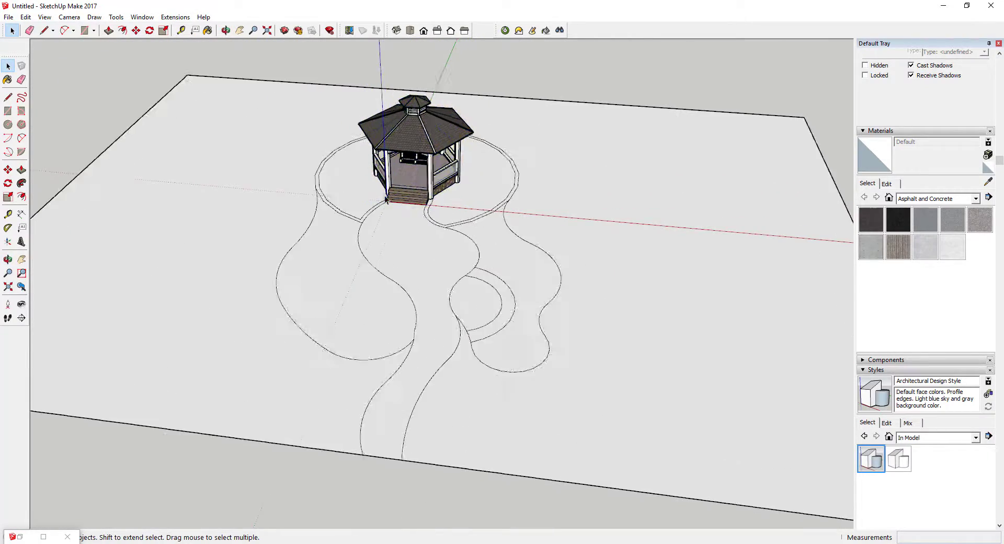
scroll(408, 193, up, 3)
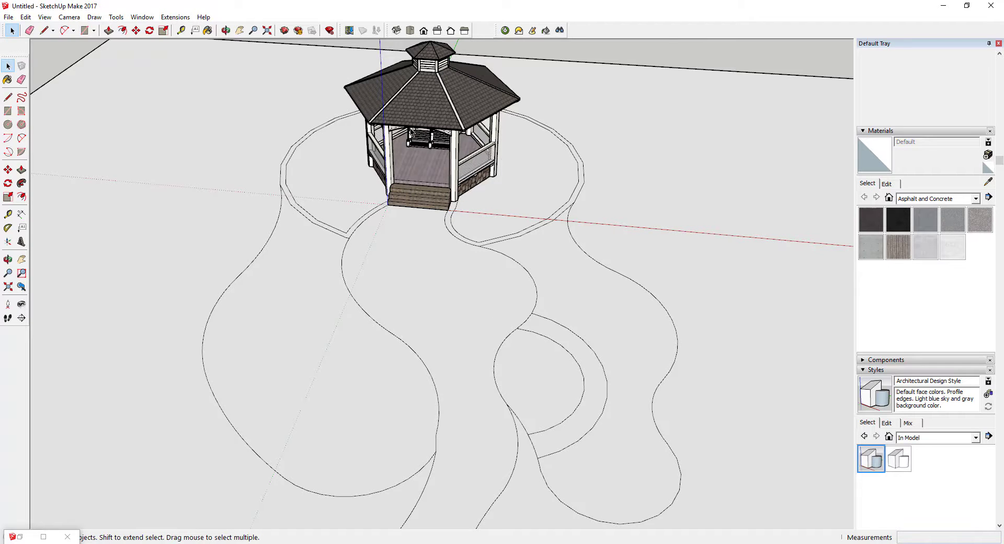
scroll(412, 131, down, 5)
middle_drag(460, 173, 477, 140)
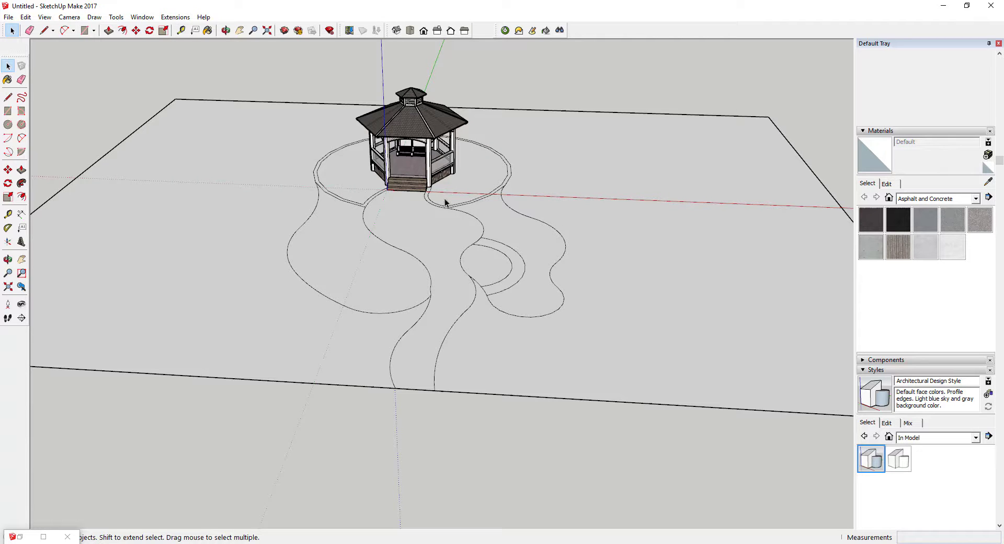
scroll(412, 204, up, 3)
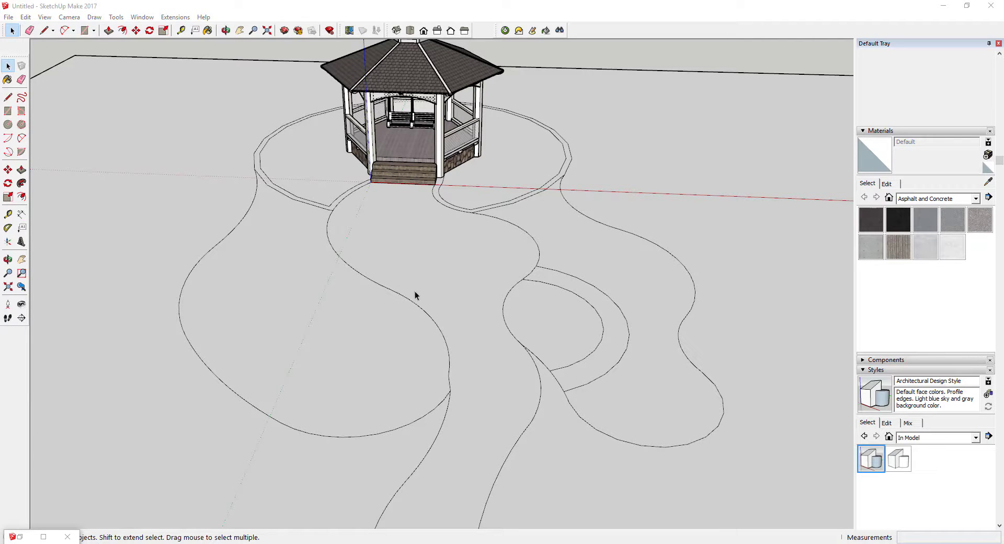
middle_drag(436, 242, 413, 234)
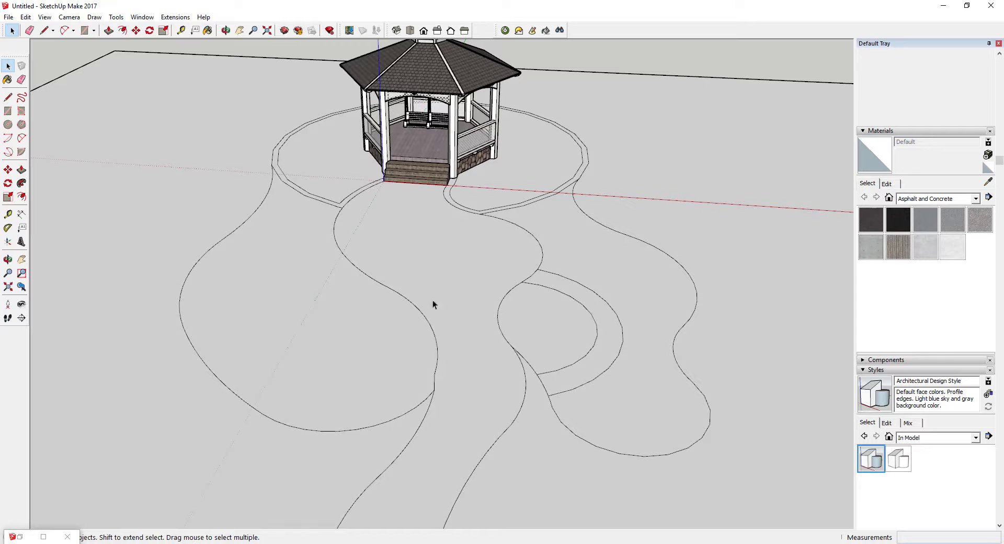
scroll(562, 293, down, 2)
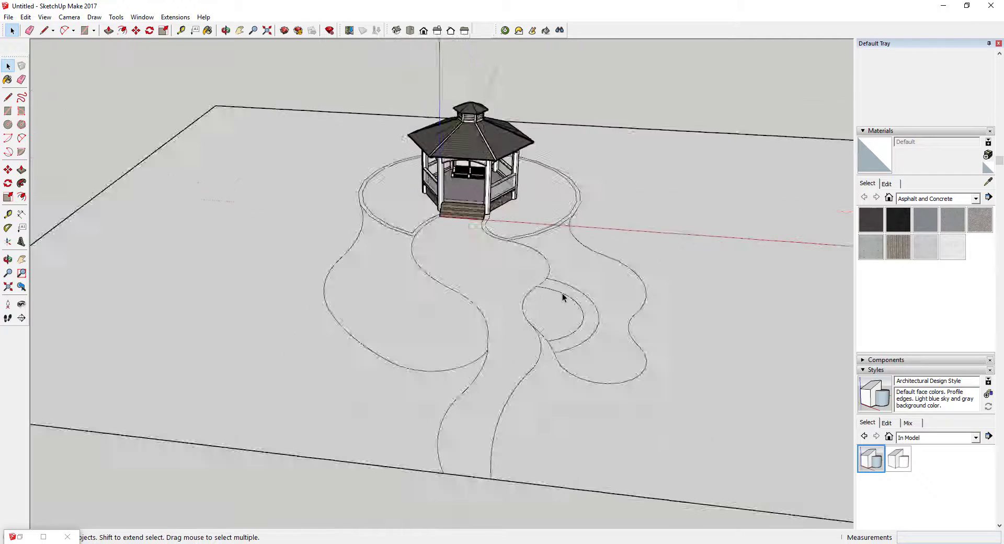
Identify the site plan's separate faces: the winding path, the beds on both sides and the curved band beside the path
middle_drag(563, 294, 486, 330)
scroll(507, 370, down, 2)
click(489, 328)
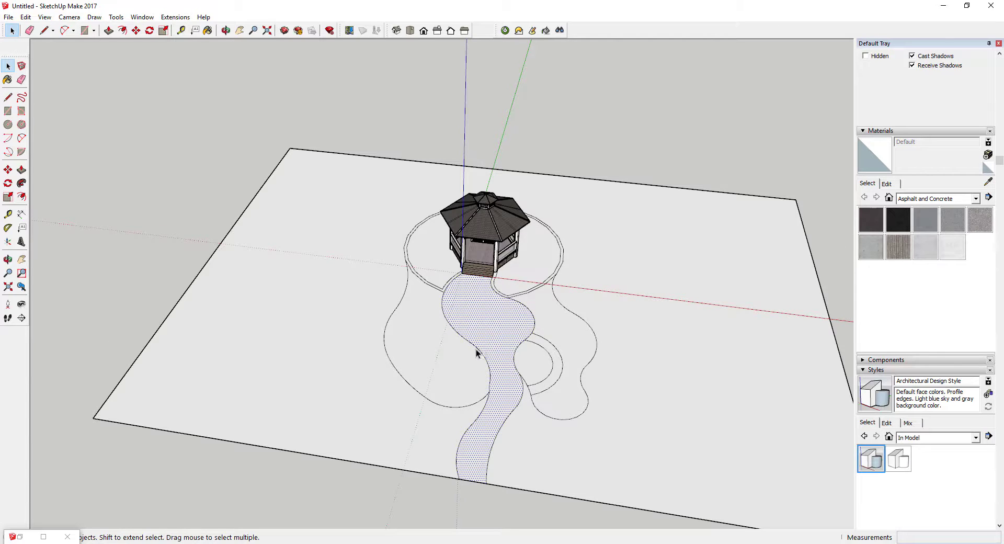
scroll(476, 350, up, 2)
click(443, 348)
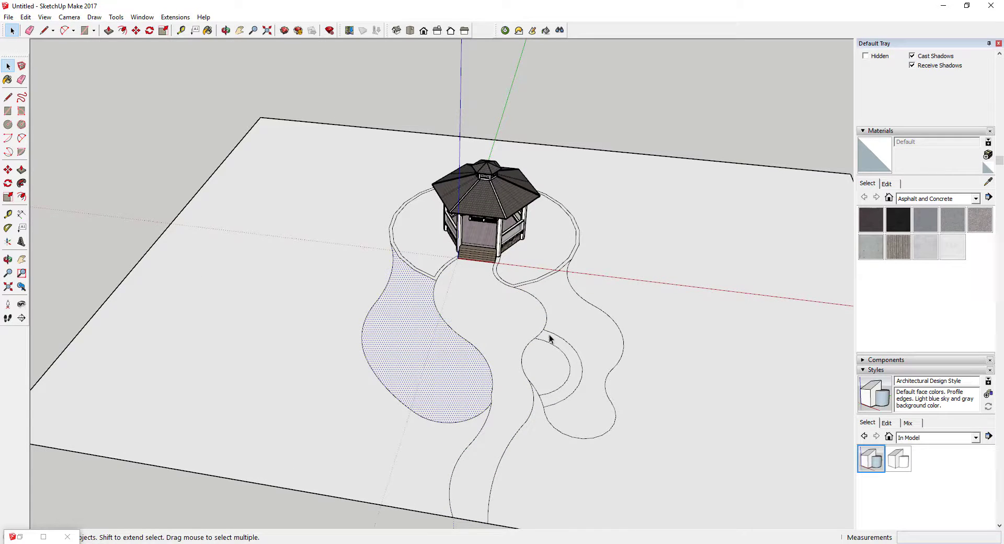
click(594, 319)
click(573, 367)
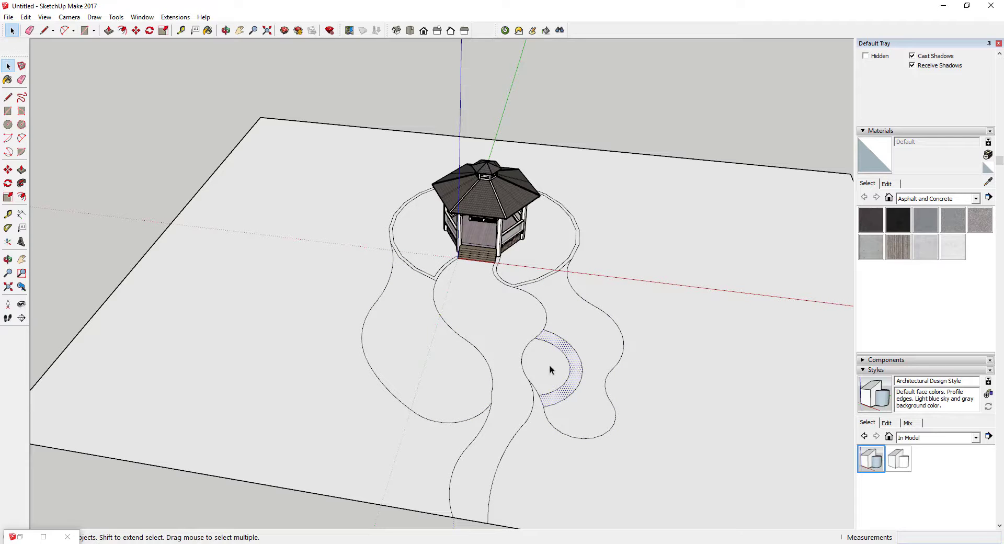
scroll(547, 384, up, 3)
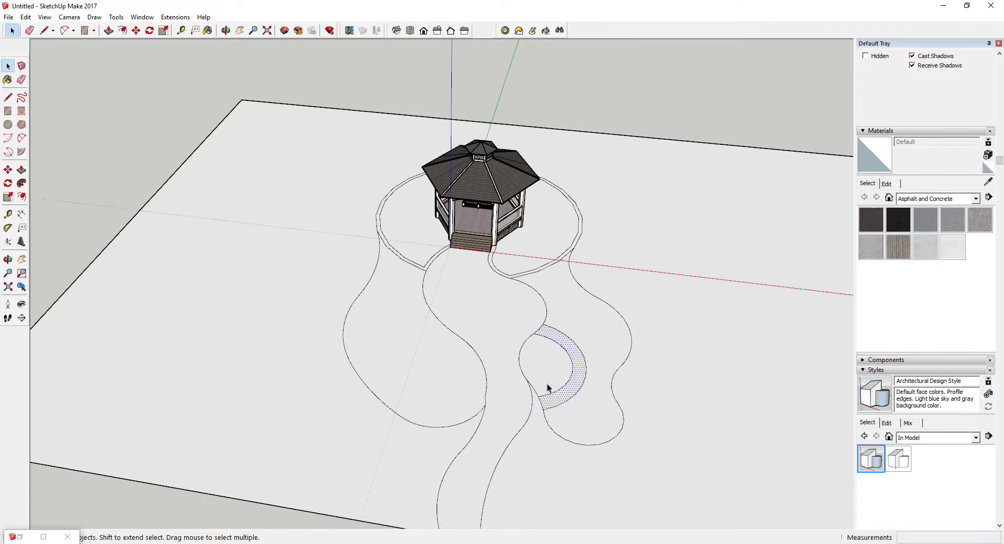
middle_drag(547, 384, 588, 289)
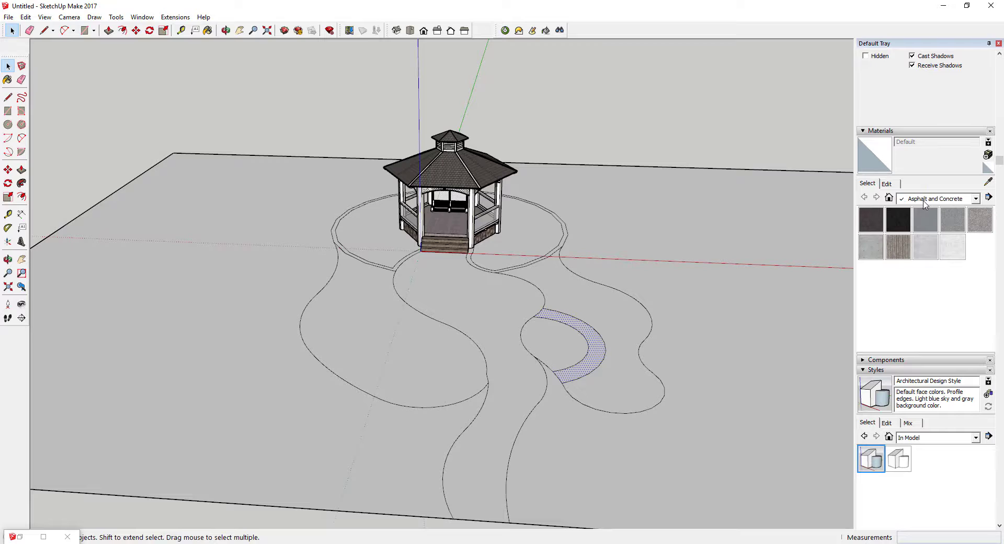
Paint the lawn surrounding the beds and path with Color G03 from the Colors collection
click(931, 198)
click(919, 236)
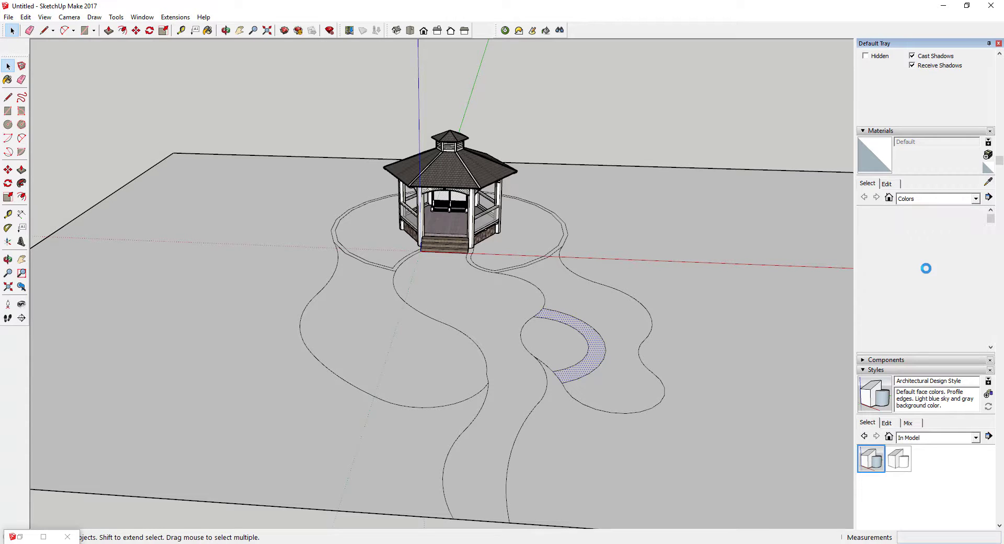
scroll(933, 275, down, 6)
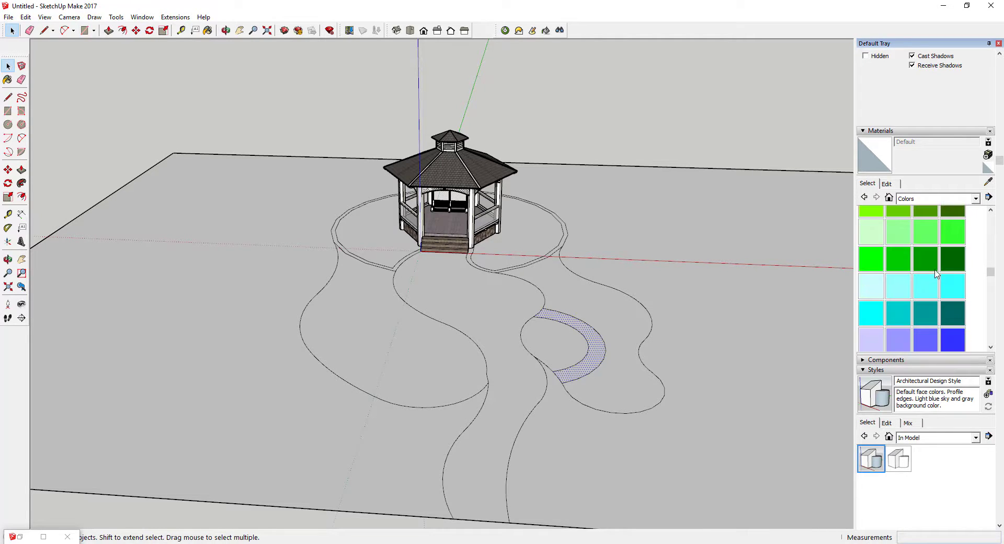
click(927, 238)
click(748, 322)
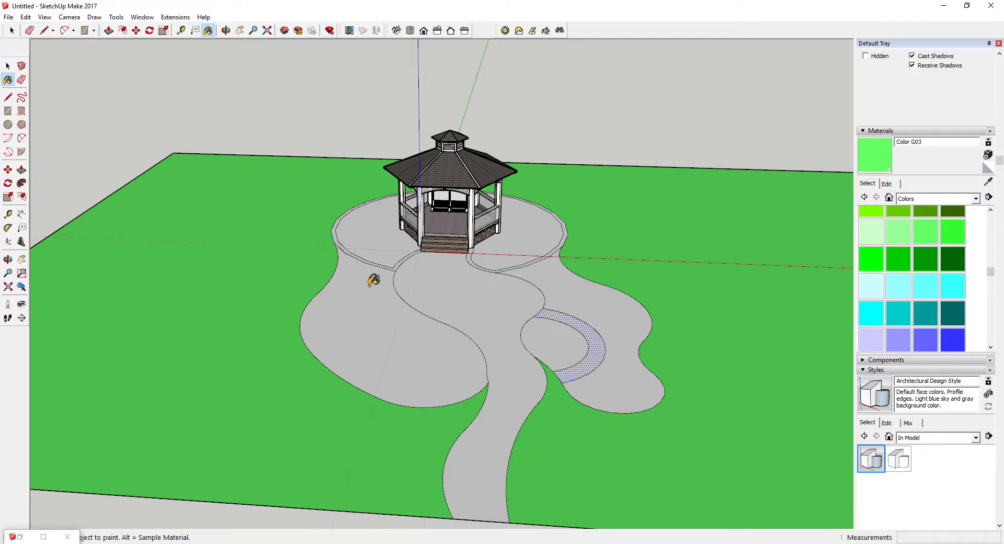
Draw an arc across the neck of the bed left of the path and paint the area between it and the gazebo circle Color G03
scroll(352, 278, up, 5)
key(space)
key(a)
click(314, 271)
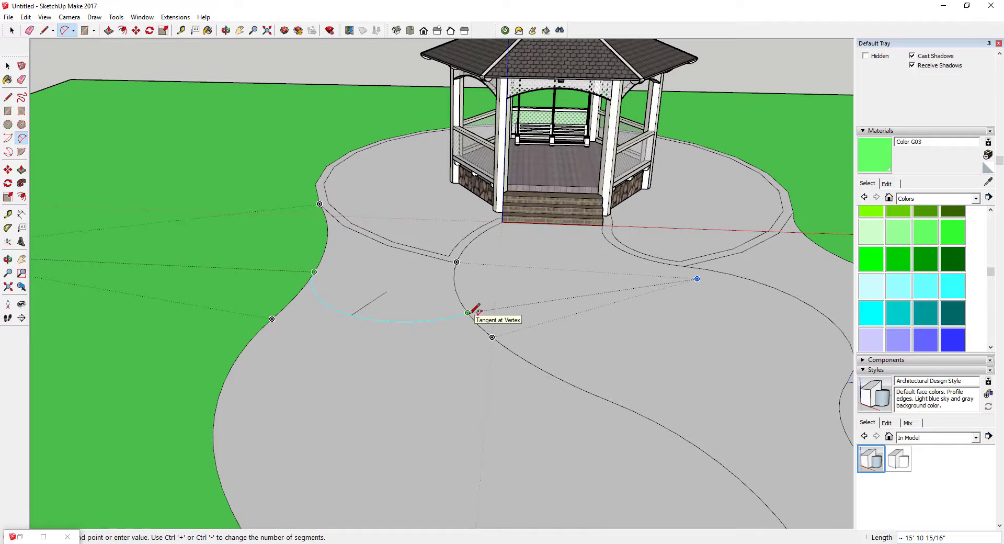
click(478, 324)
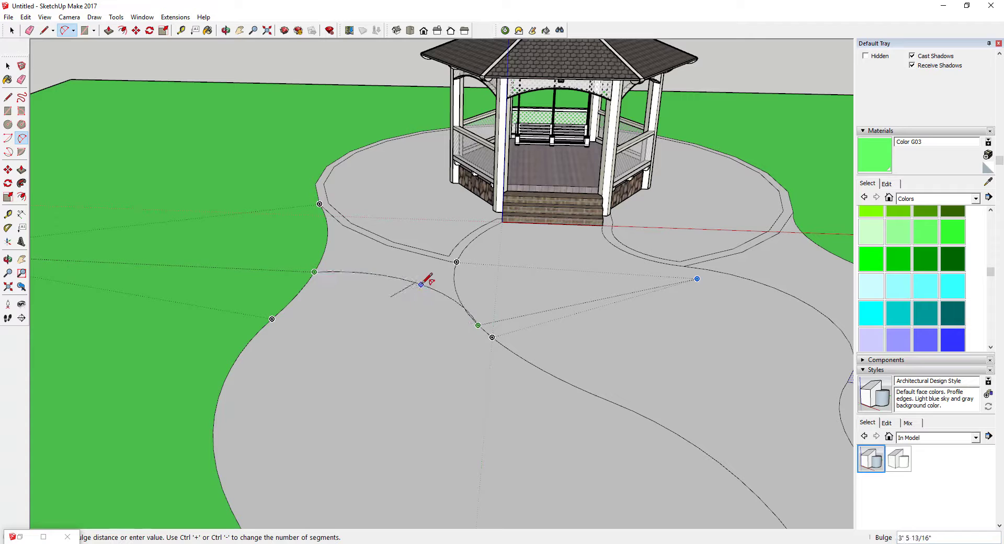
click(415, 285)
key(space)
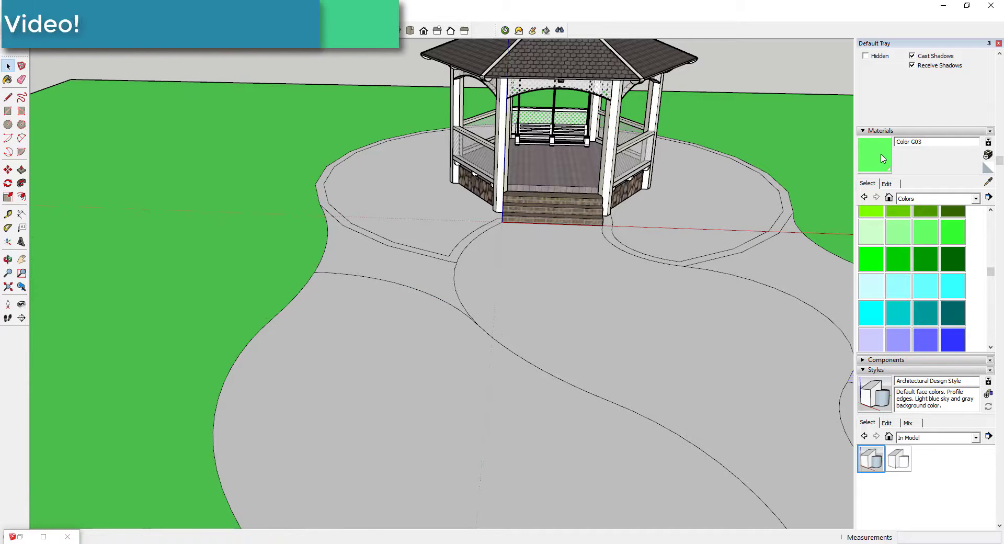
click(883, 159)
scroll(392, 260, down, 6)
Draw an arc across the neck of the bed right of the path and paint the area beside the gazebo circle Color G03
scroll(601, 247, up, 3)
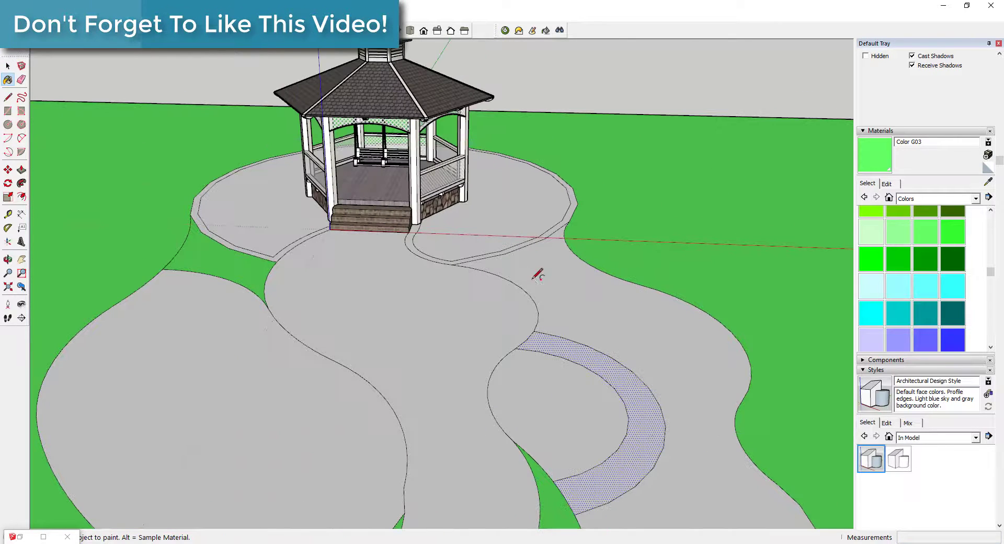
key(a)
click(521, 287)
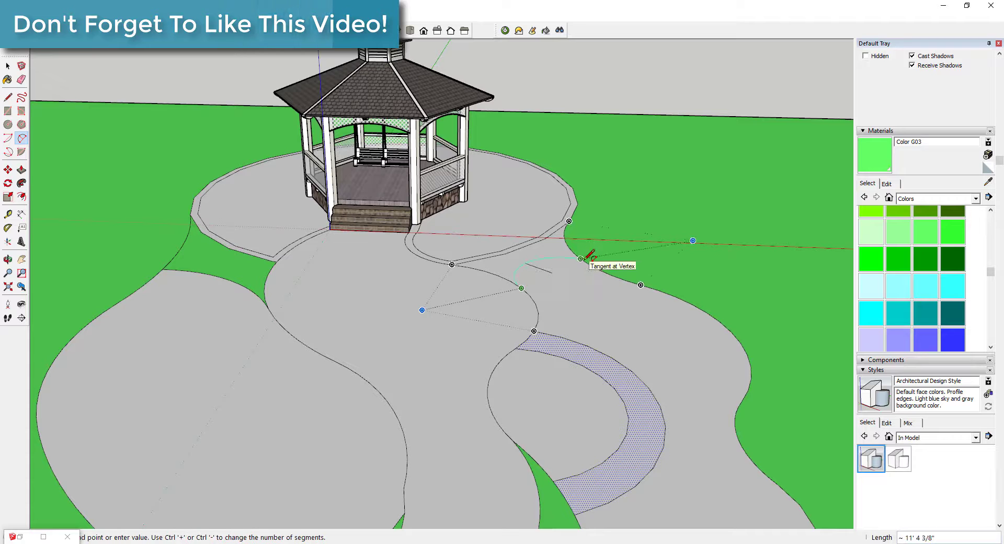
click(600, 270)
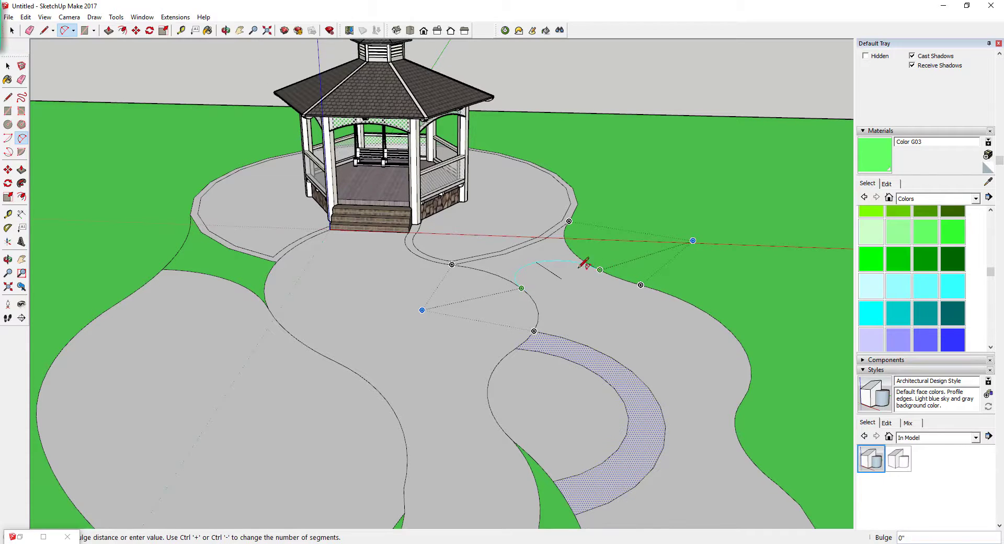
click(564, 265)
key(b)
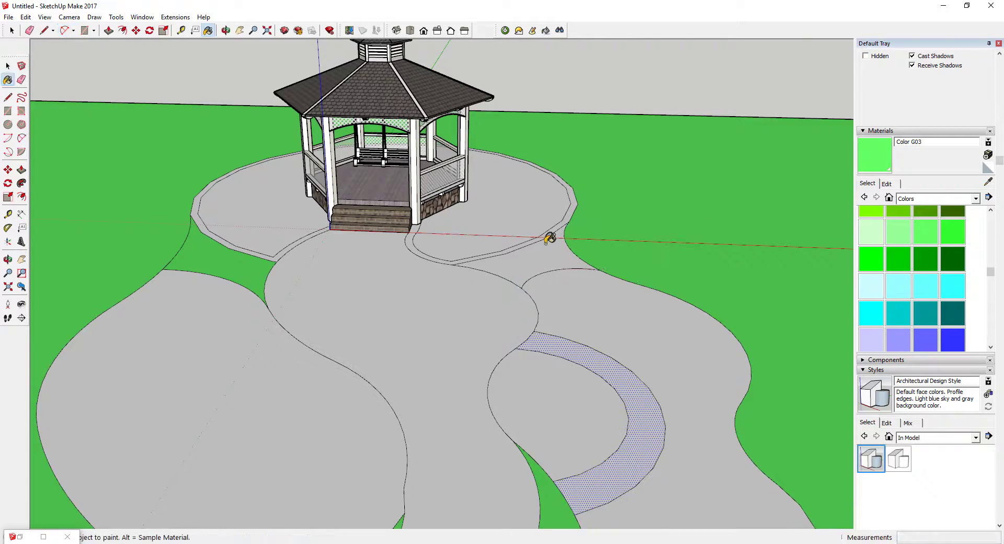
click(546, 240)
scroll(455, 291, down, 3)
key(space)
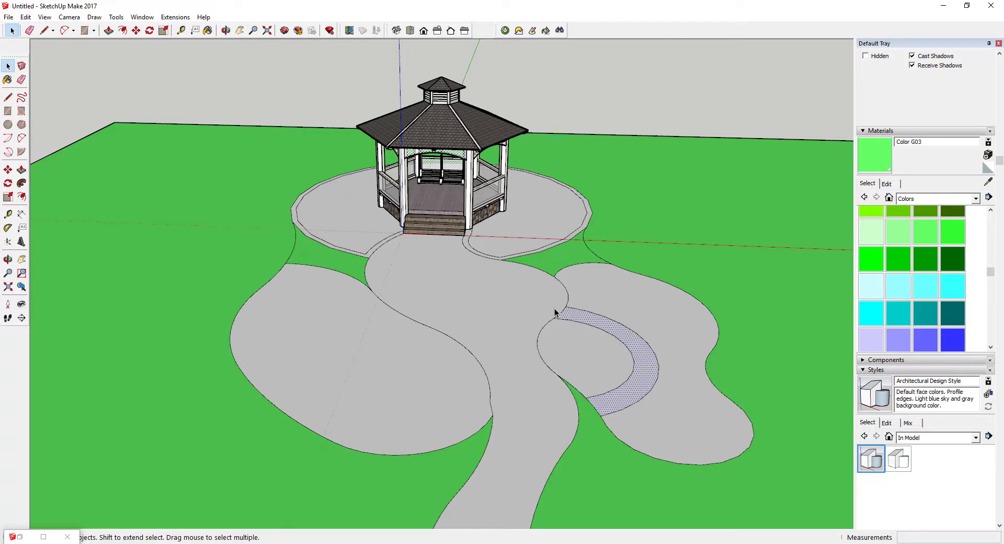
Paint the winding path leading to the gazebo steps with Color B03
scroll(941, 272, down, 5)
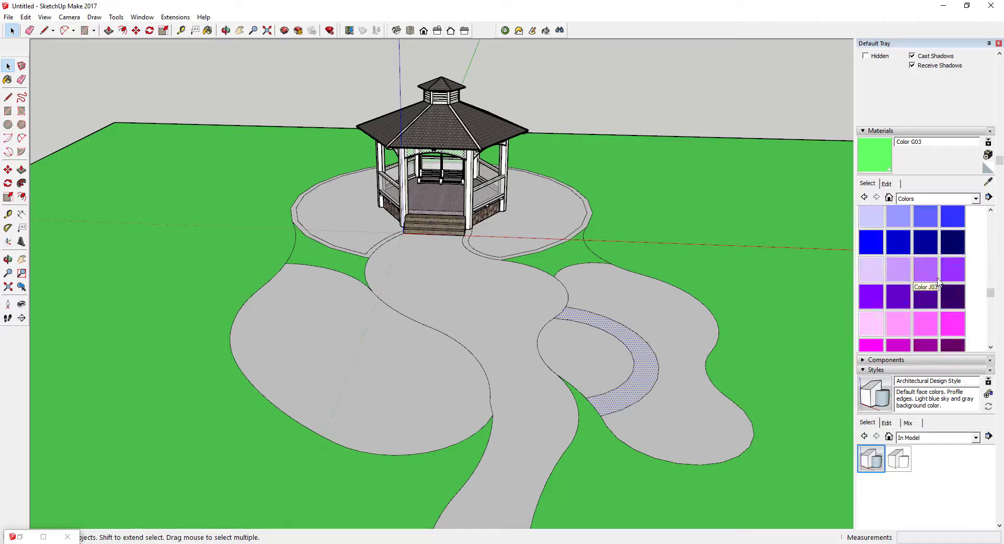
scroll(939, 274, up, 4)
scroll(939, 274, up, 5)
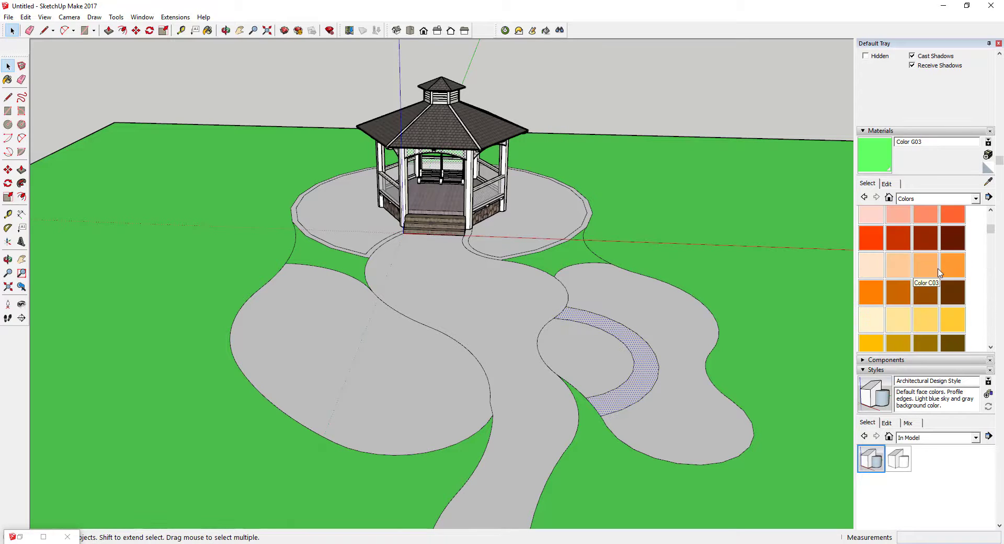
click(933, 275)
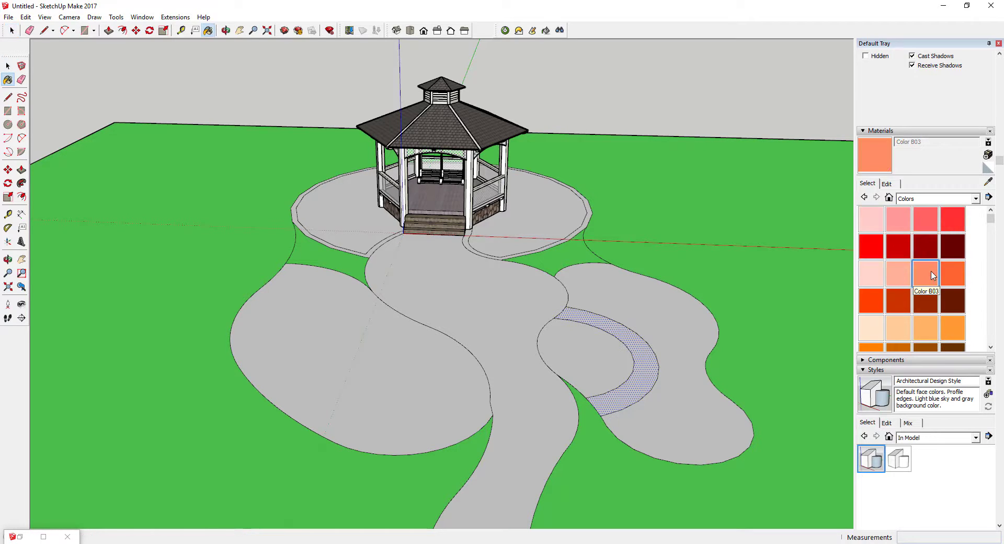
click(498, 312)
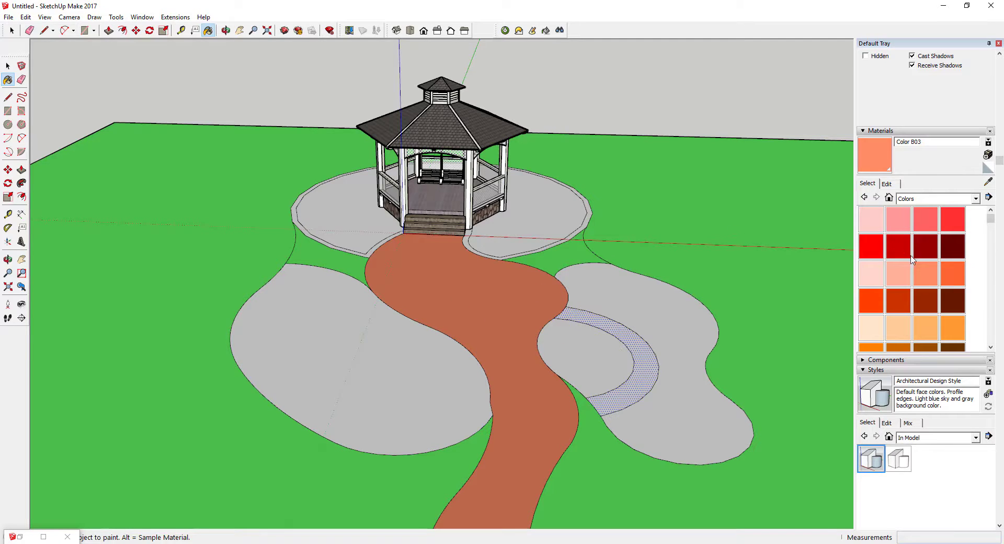
Paint the circular bed around the gazebo with Color C07
scroll(925, 284, down, 3)
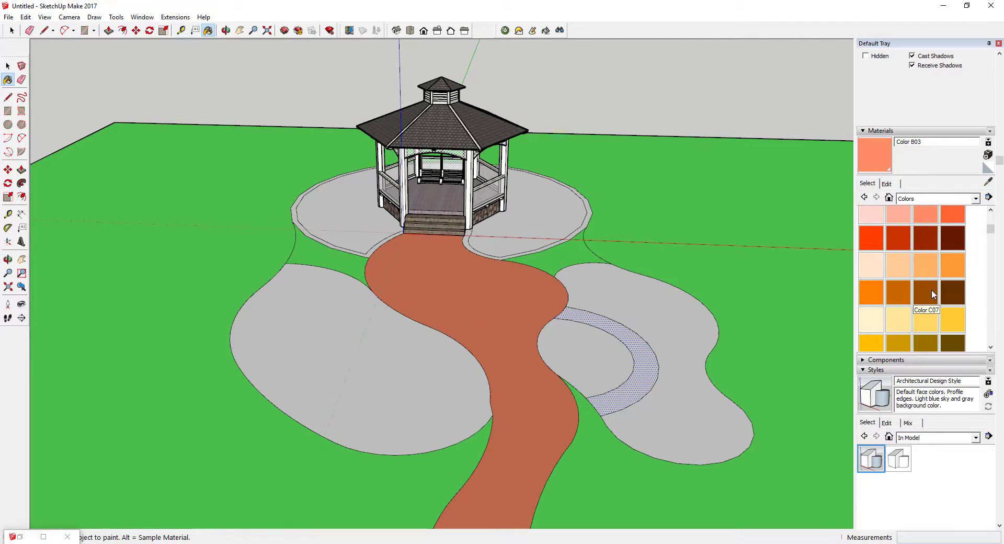
click(933, 295)
click(563, 206)
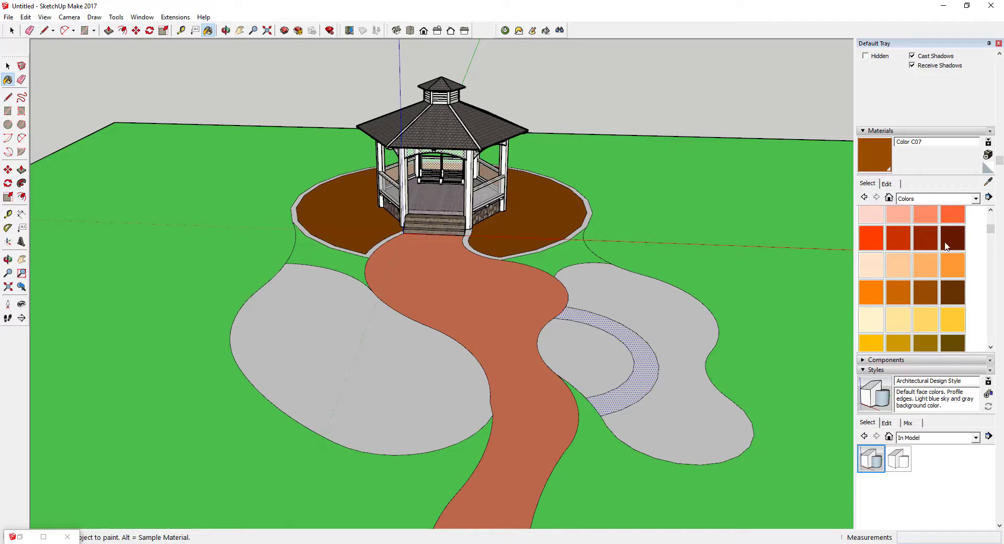
Paint the circular bed around the gazebo and the two large beds beside the path with Color C03
click(933, 271)
click(563, 219)
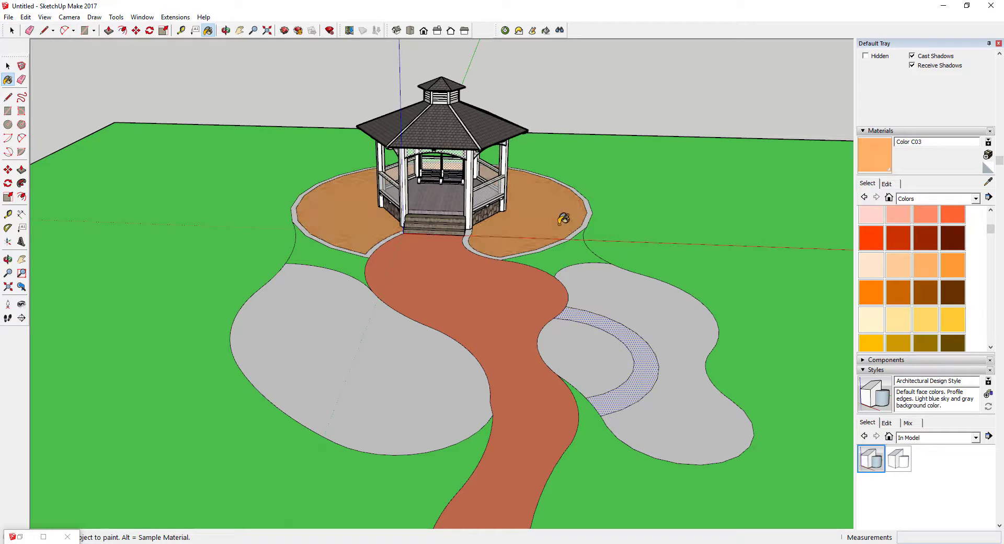
middle_drag(563, 219, 560, 233)
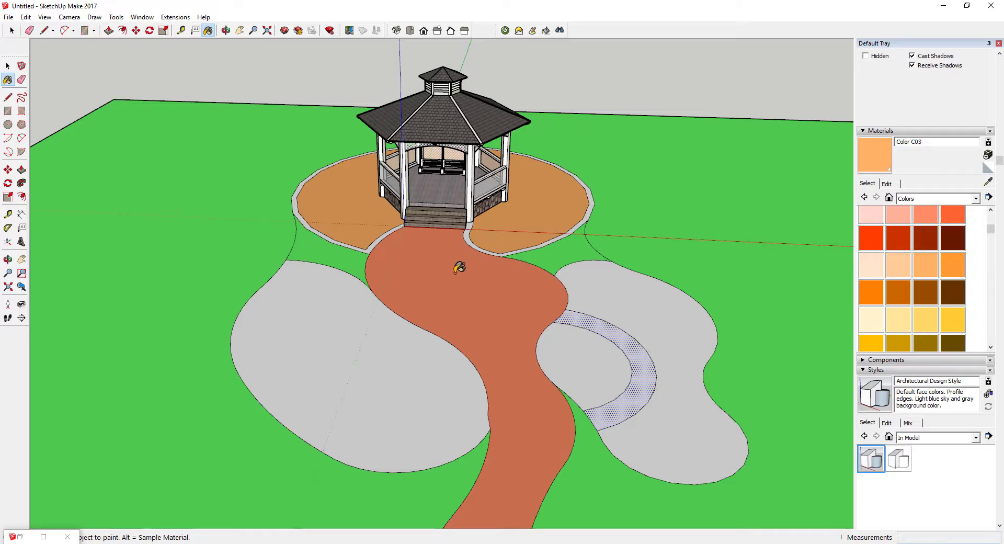
click(329, 354)
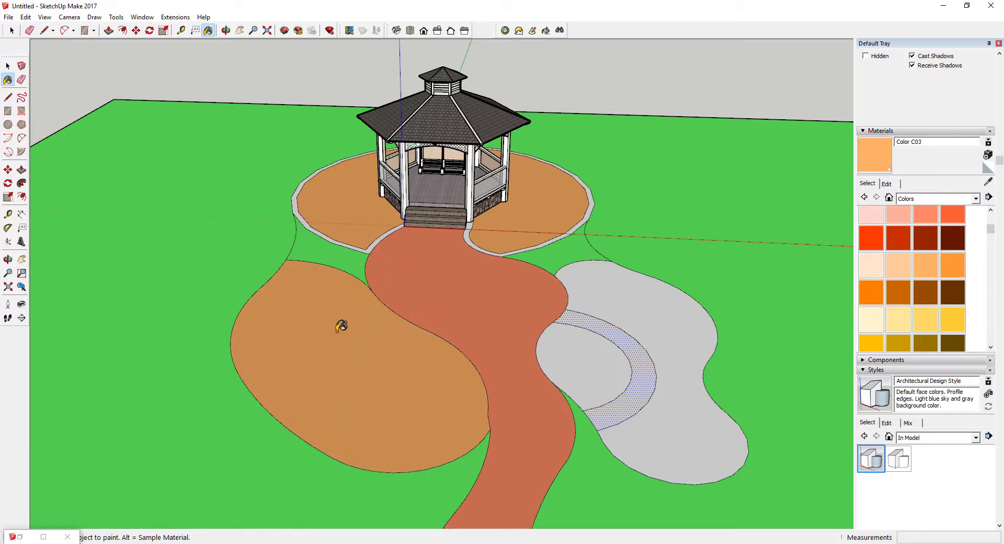
click(634, 300)
Paint the rounded pond area beside the path with Color H02
middle_drag(471, 288, 476, 309)
scroll(907, 283, down, 5)
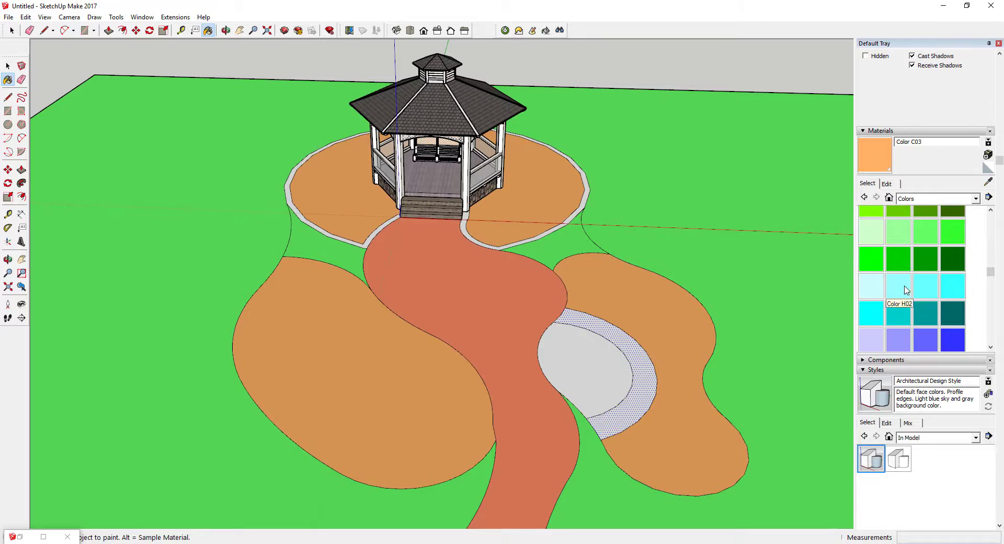
click(905, 287)
click(596, 366)
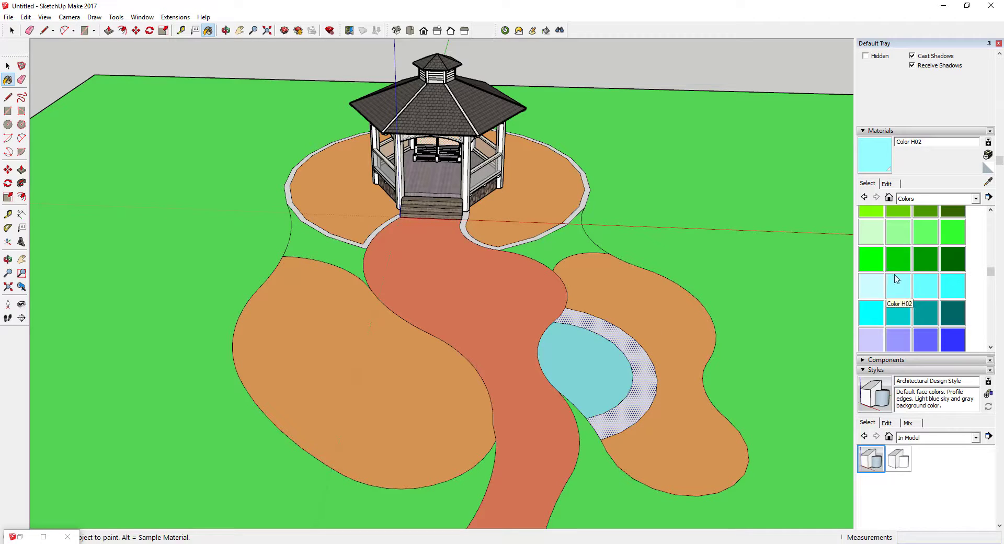
Paint the rounded pond area inside the curved band with Color I03
scroll(896, 278, down, 2)
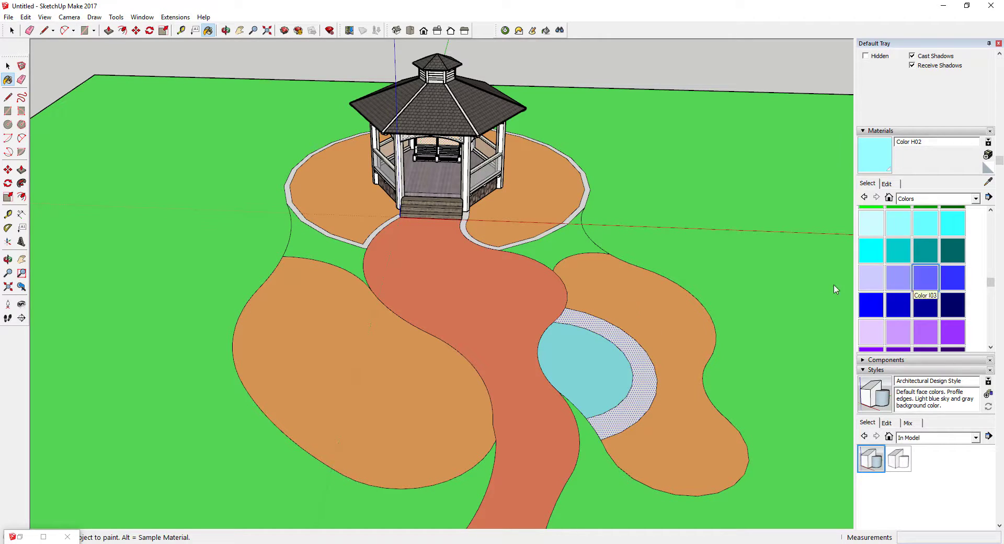
click(925, 277)
click(601, 363)
scroll(811, 278, down, 1)
scroll(916, 286, down, 5)
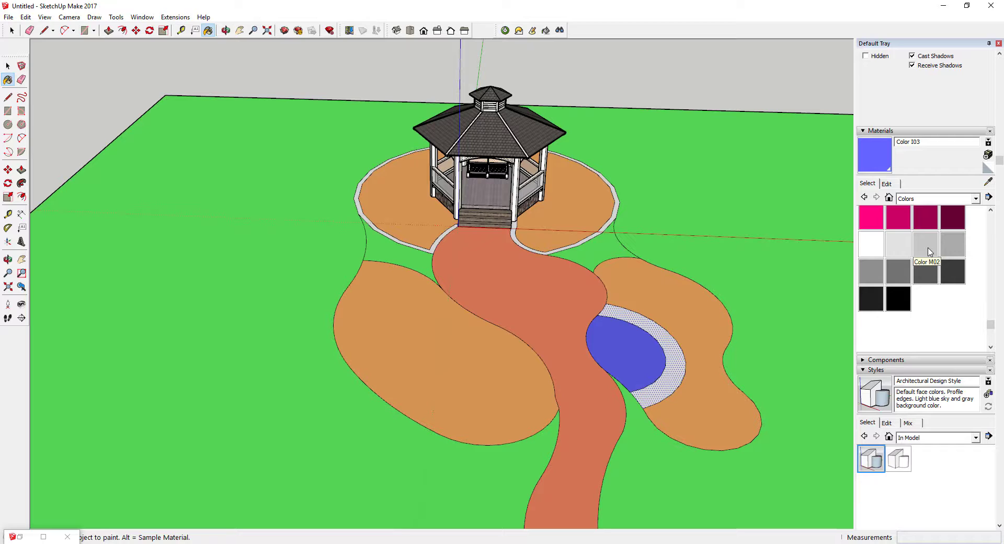
Paint the curved band around the pond with Color M03
scroll(930, 252, up, 6)
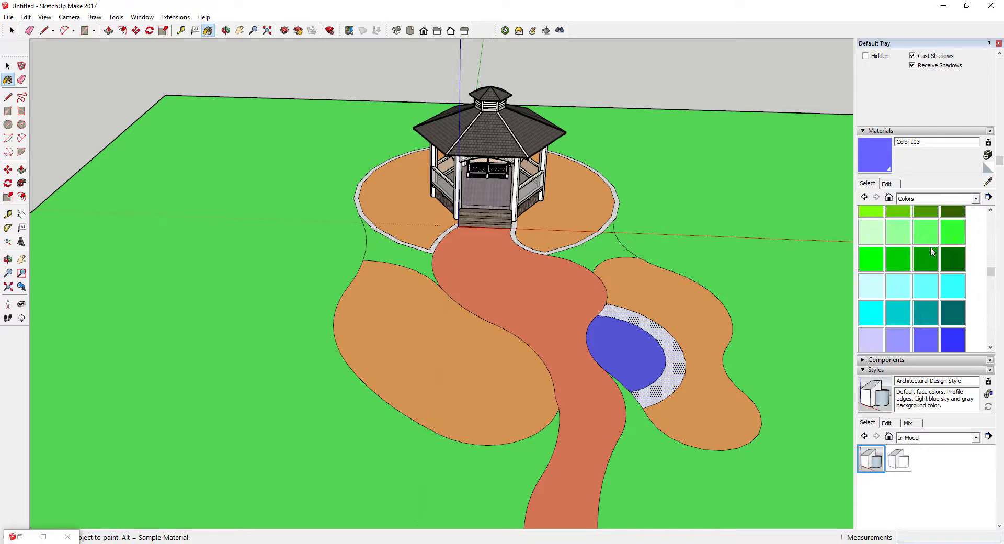
scroll(931, 248, up, 3)
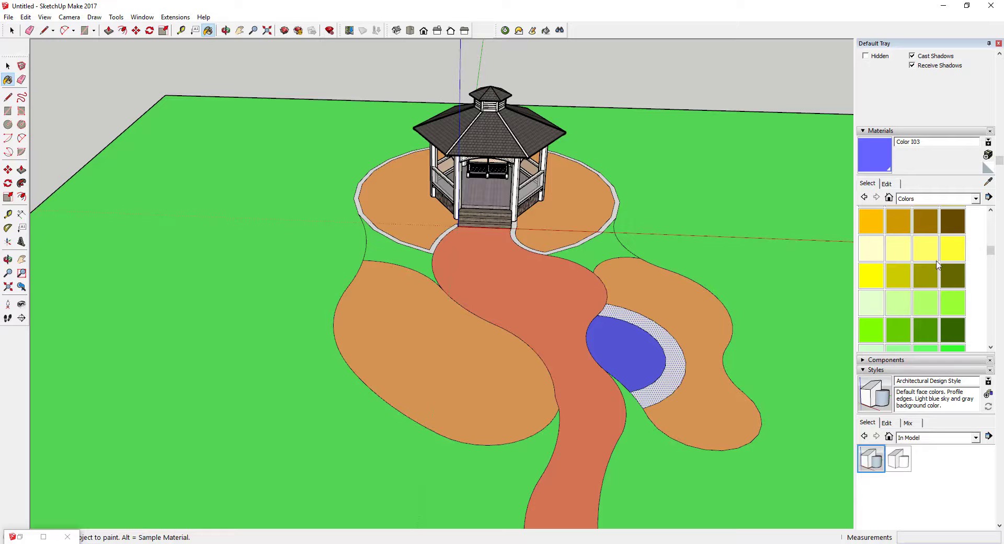
scroll(936, 268, up, 3)
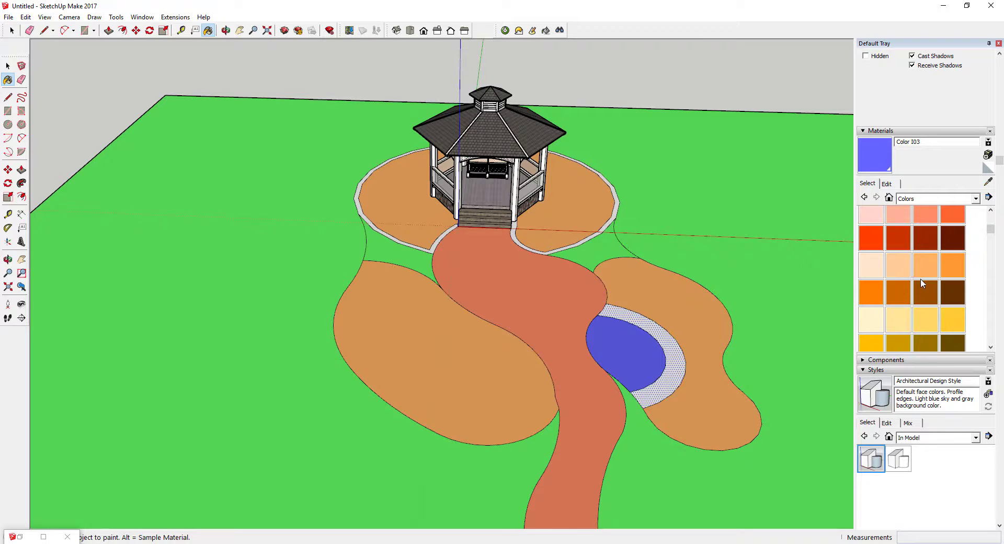
scroll(923, 287, down, 10)
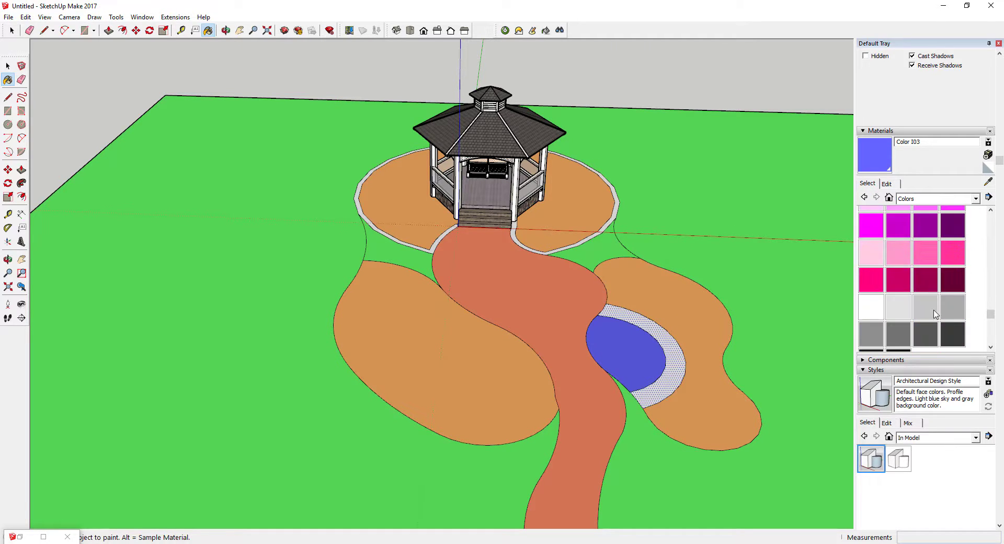
click(935, 311)
click(673, 350)
Paint the thin border ring around the gazebo's circular bed with Color M03
scroll(723, 313, down, 1)
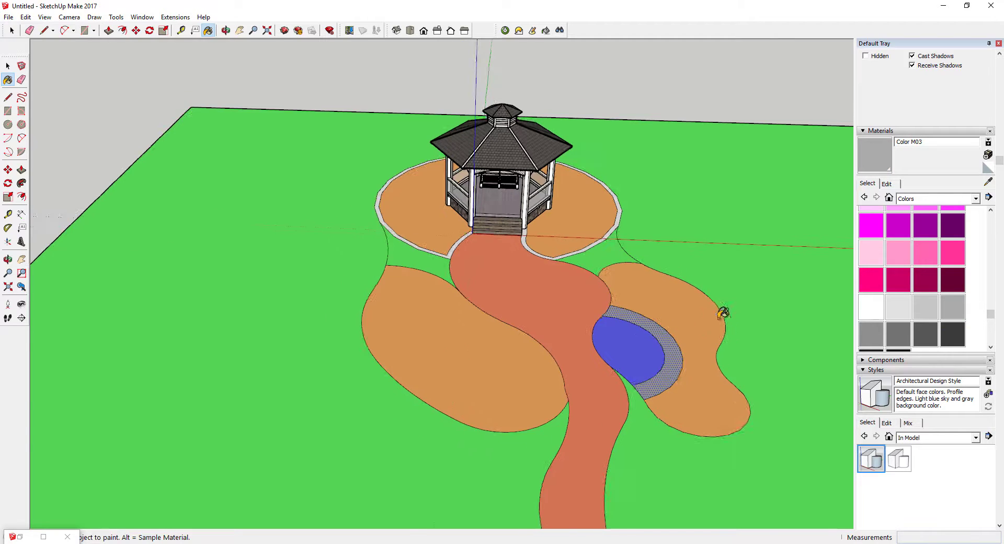
scroll(723, 313, down, 1)
middle_drag(621, 301, 647, 388)
scroll(557, 223, up, 4)
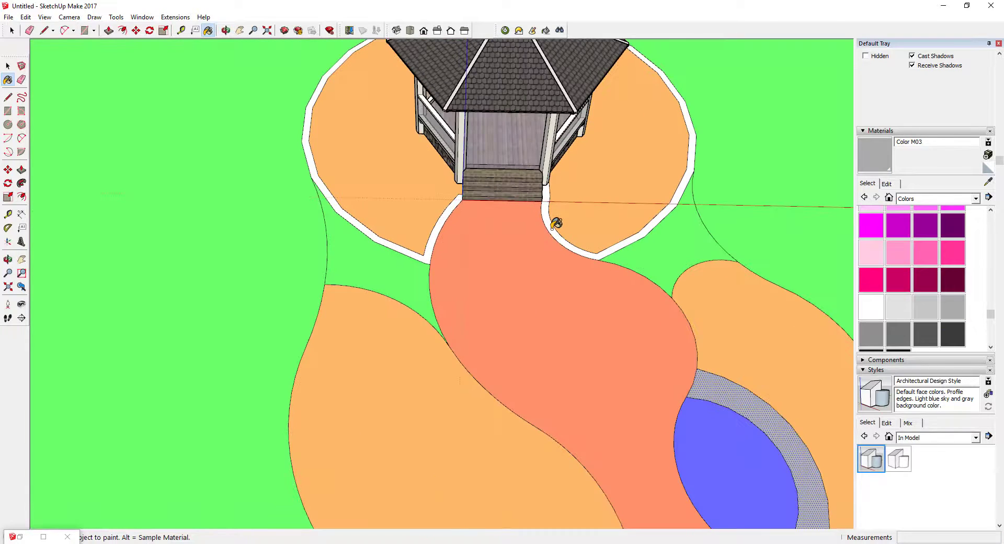
click(554, 226)
scroll(546, 207, down, 3)
scroll(621, 202, up, 2)
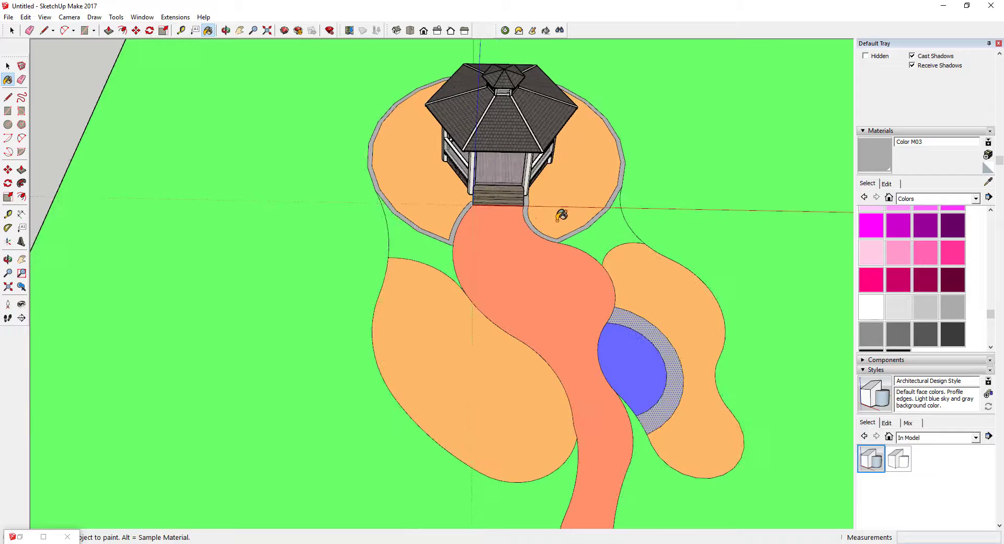
Examine the colored landscape plan from above and from an angled overview
scroll(558, 220, down, 4)
middle_drag(579, 256, 591, 290)
scroll(557, 190, up, 3)
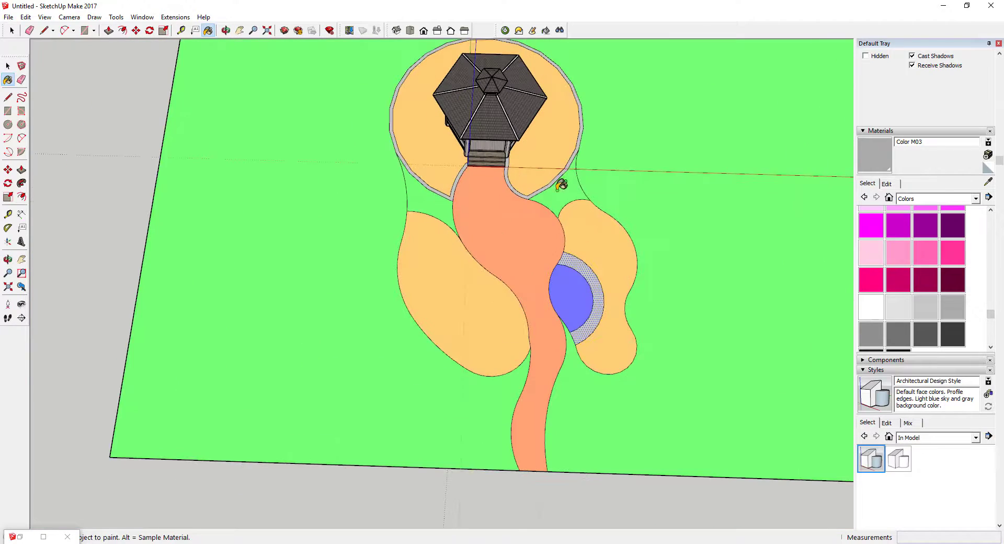
middle_drag(557, 192, 506, 265)
middle_drag(585, 354, 669, 254)
scroll(585, 270, up, 2)
middle_drag(504, 262, 467, 121)
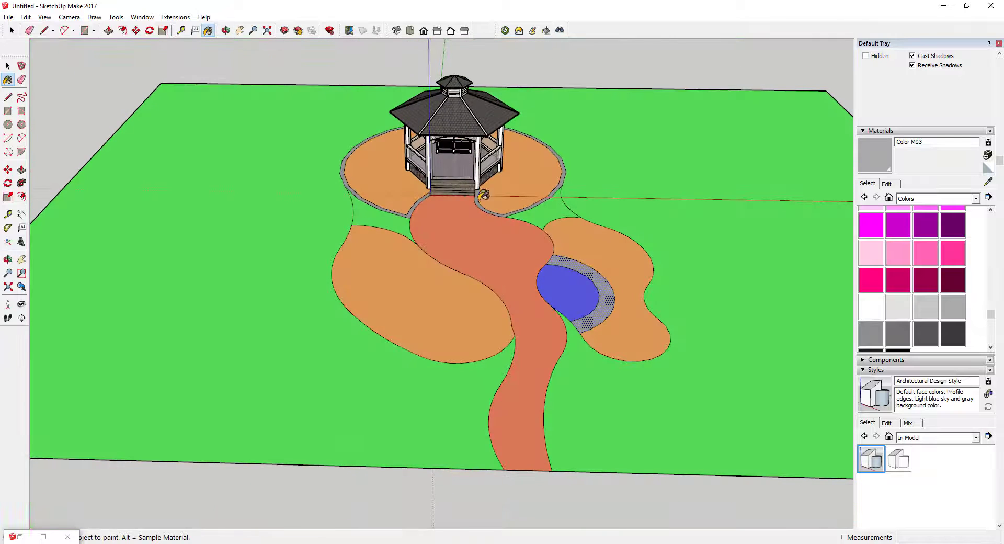
scroll(497, 238, down, 2)
scroll(518, 230, up, 1)
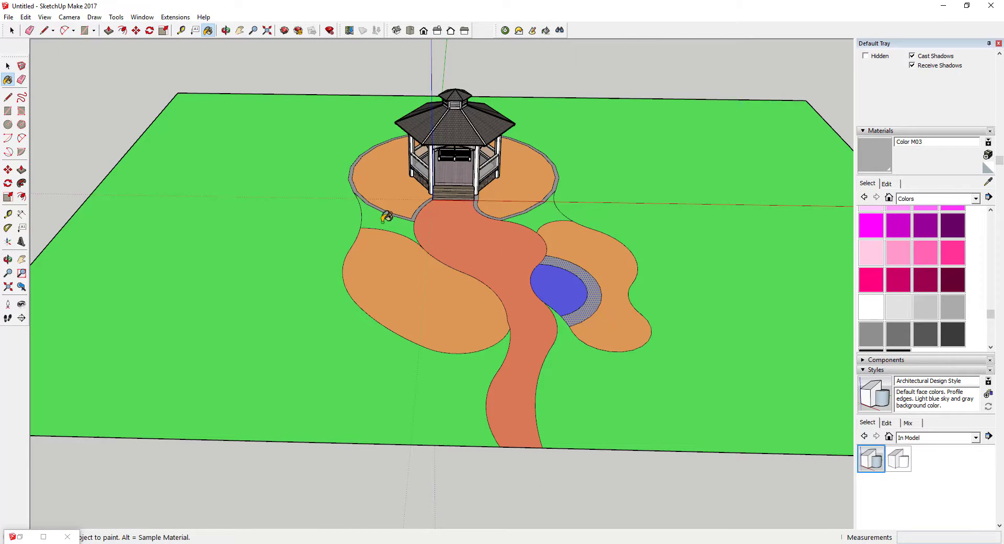
mouse_move(470, 279)
middle_down()
mouse_move(463, 234)
mouse_move(521, 232)
middle_up()
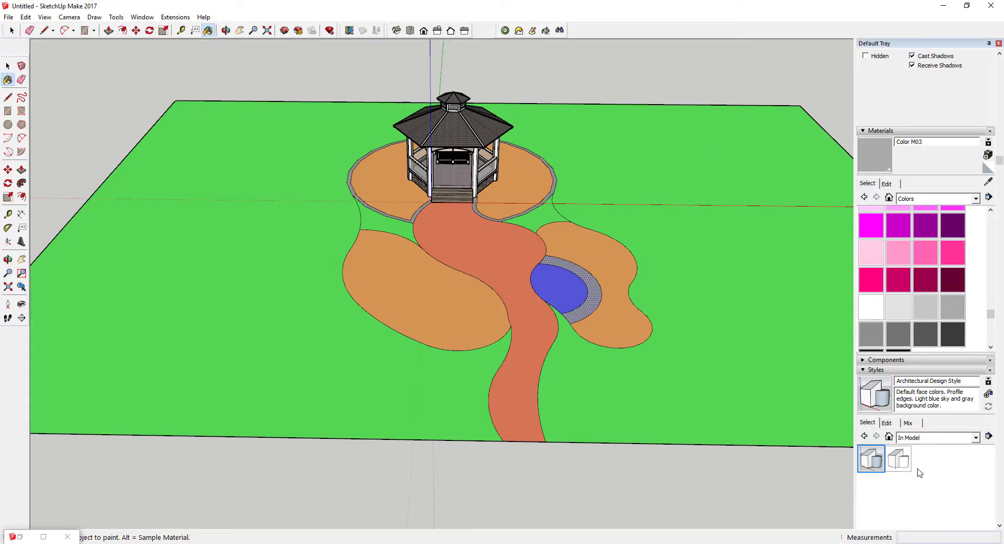
Apply the Brush Strokes on Canvas style from the Assorted Styles collection to the model
click(921, 437)
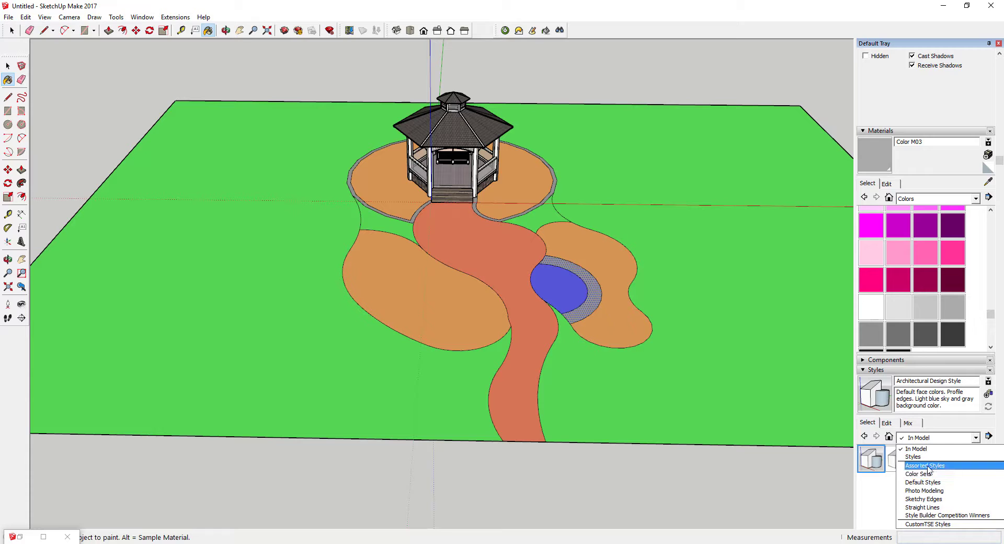
click(925, 465)
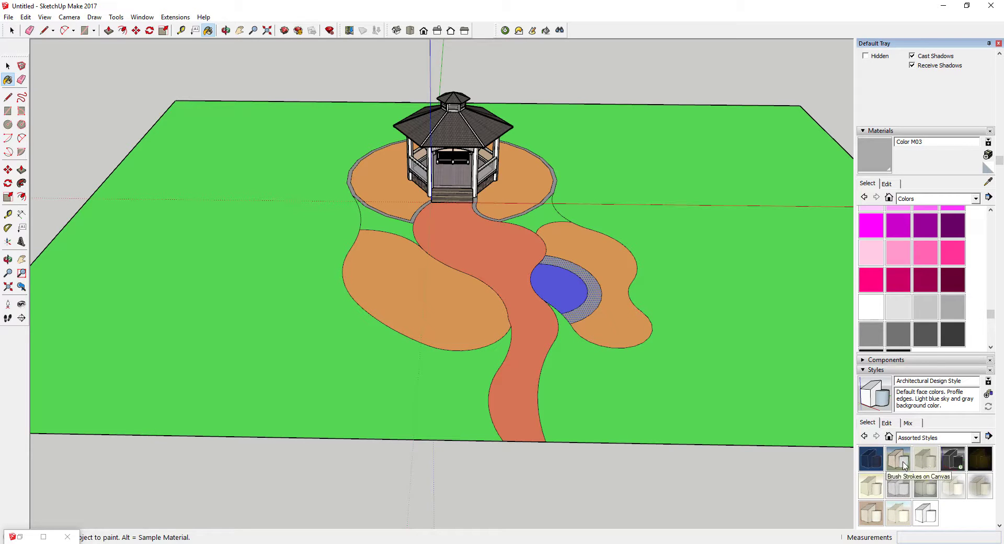
click(903, 464)
middle_drag(592, 334, 490, 212)
scroll(493, 197, up, 4)
key(b)
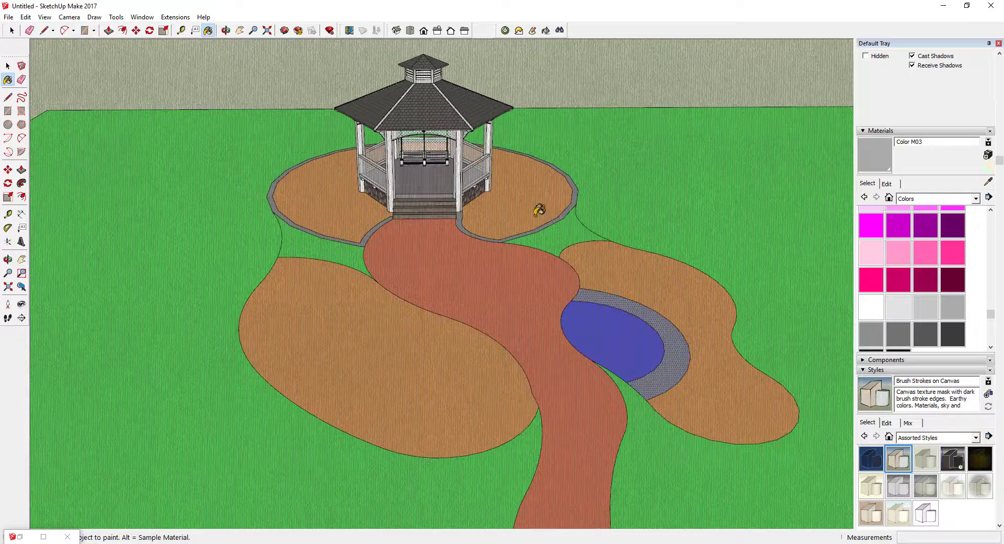
key(space)
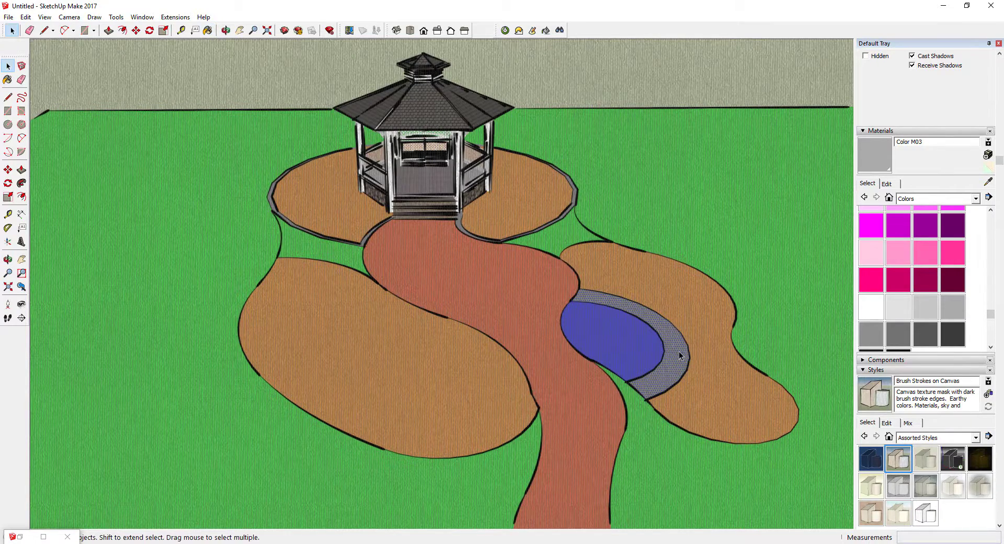
Extrude the curved band around the pond upward about 4' 4" into a wall
key(p)
click(681, 356)
click(679, 318)
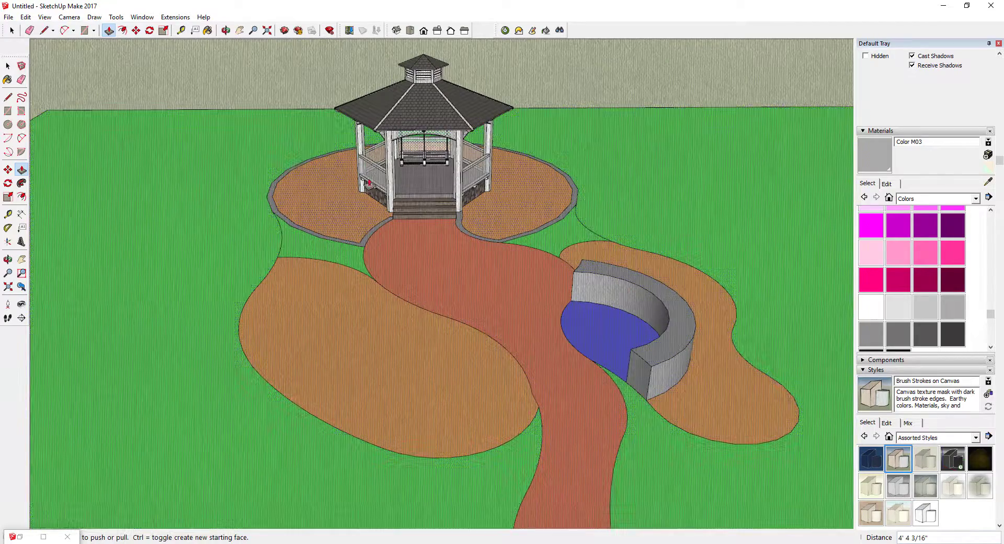
middle_drag(417, 273, 410, 251)
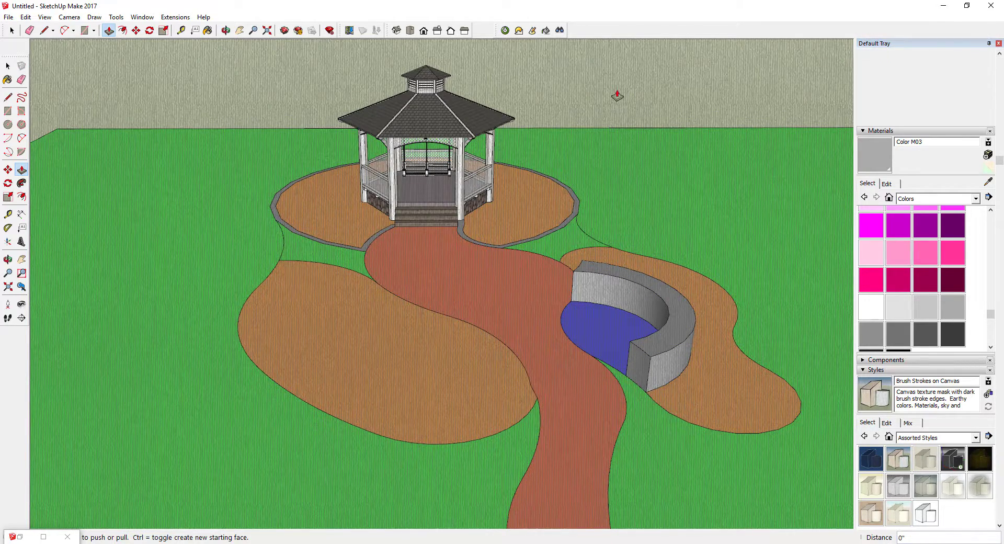
Apply the Architectural Design Style from the styles already in the model
key(space)
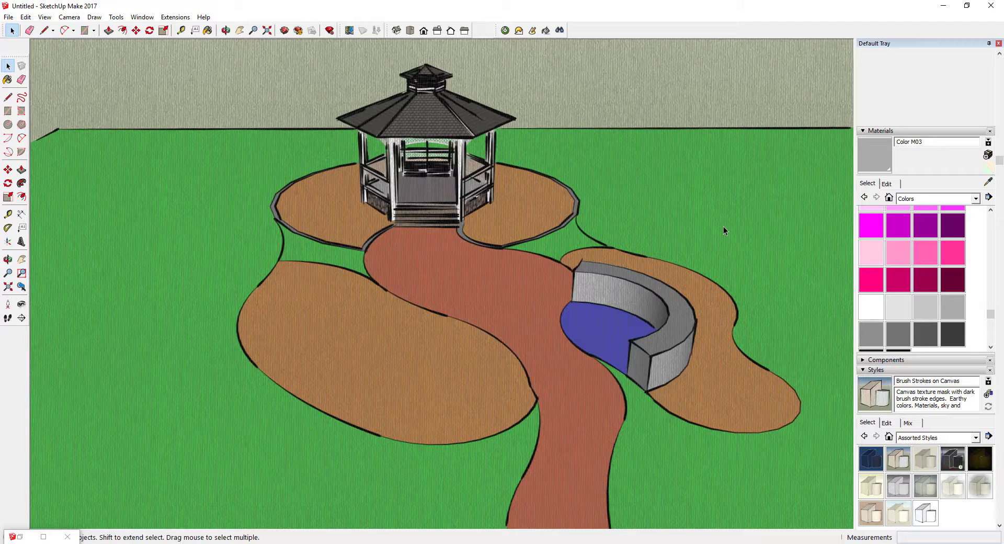
click(908, 442)
click(913, 446)
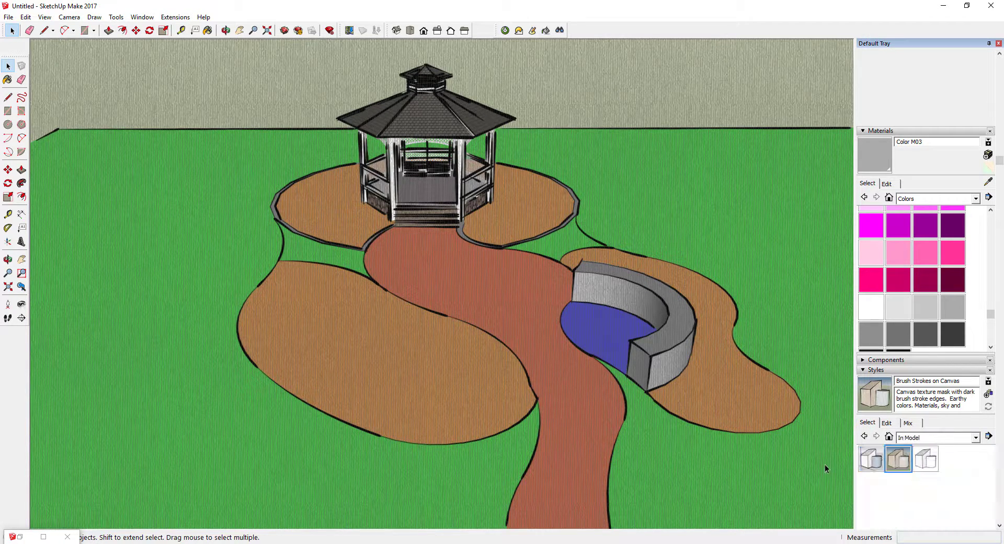
click(870, 459)
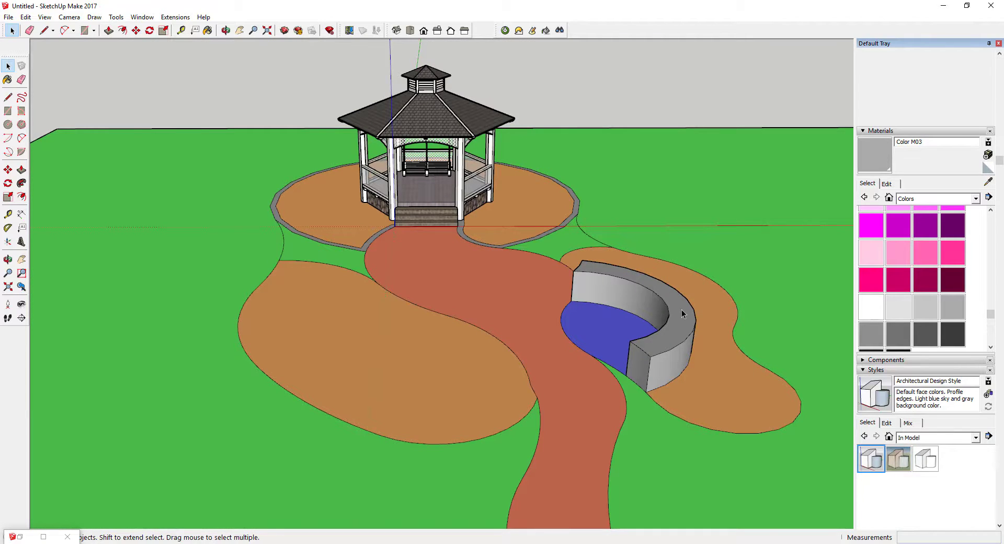
scroll(459, 279, down, 2)
scroll(499, 270, up, 2)
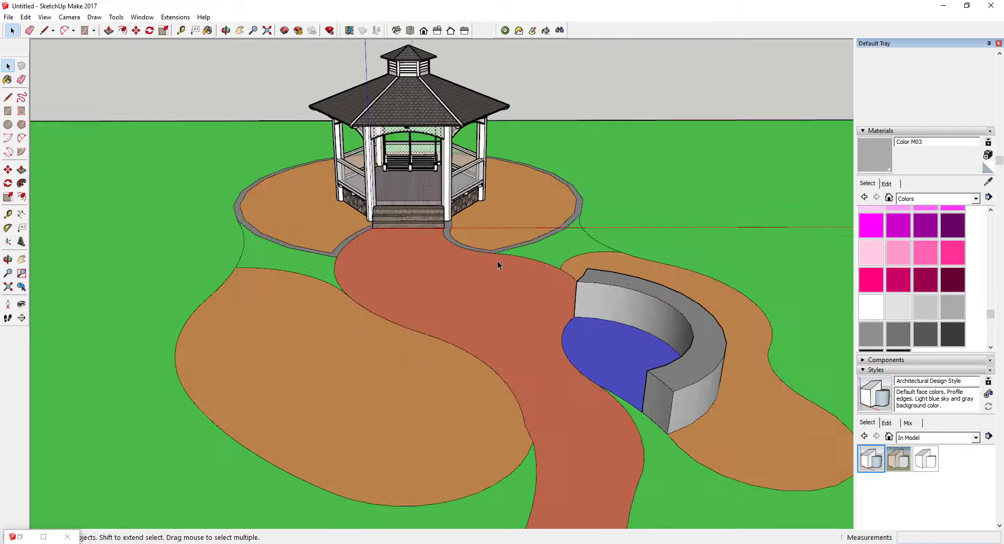
Display the landscape plan in the top view with parallel projection, framed around the gazebo and beds
click(411, 31)
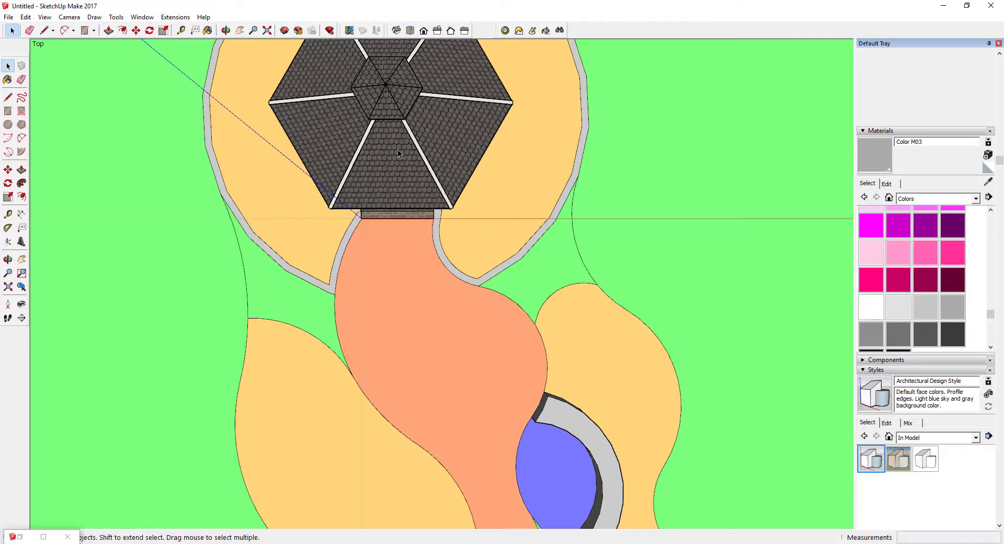
scroll(494, 271, down, 2)
scroll(450, 145, up, 4)
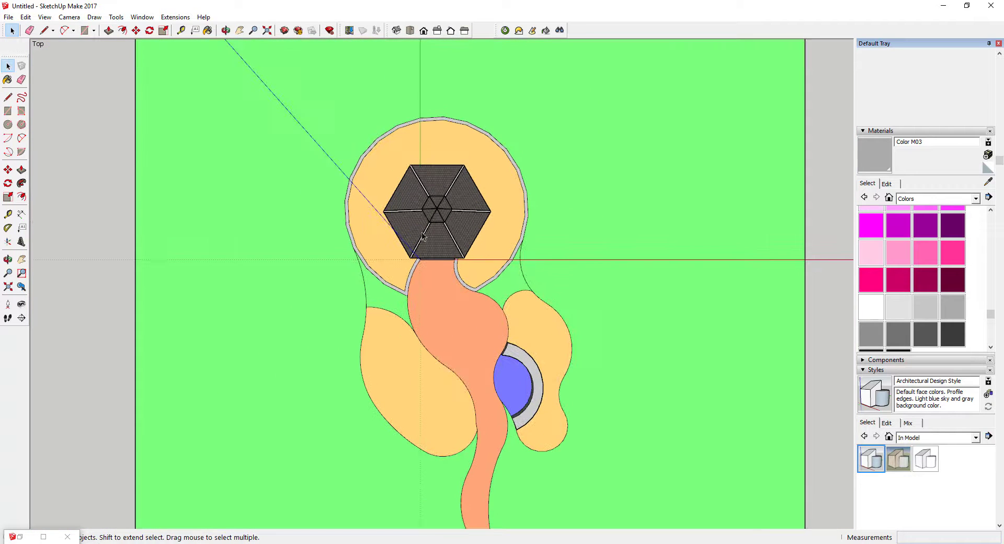
scroll(451, 174, up, 1)
click(44, 17)
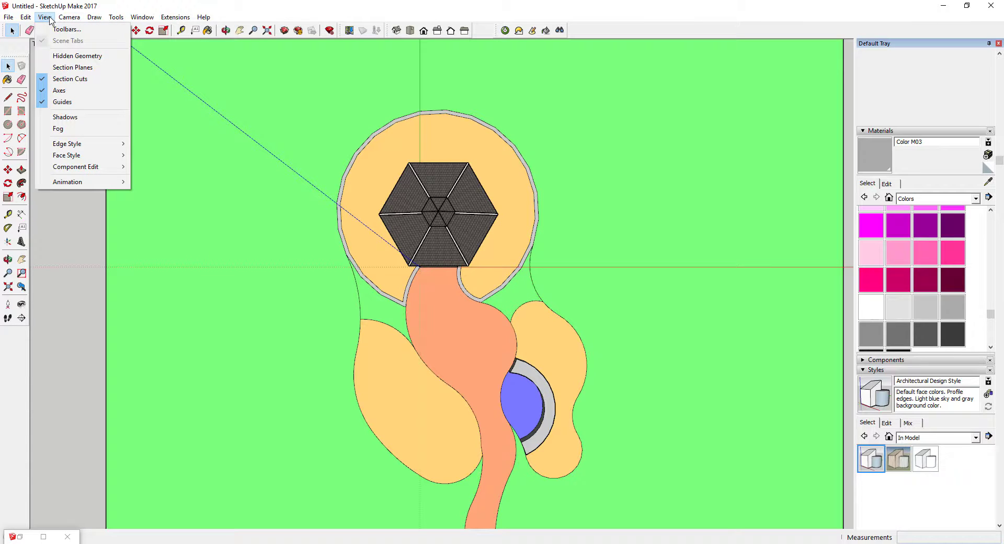
click(89, 78)
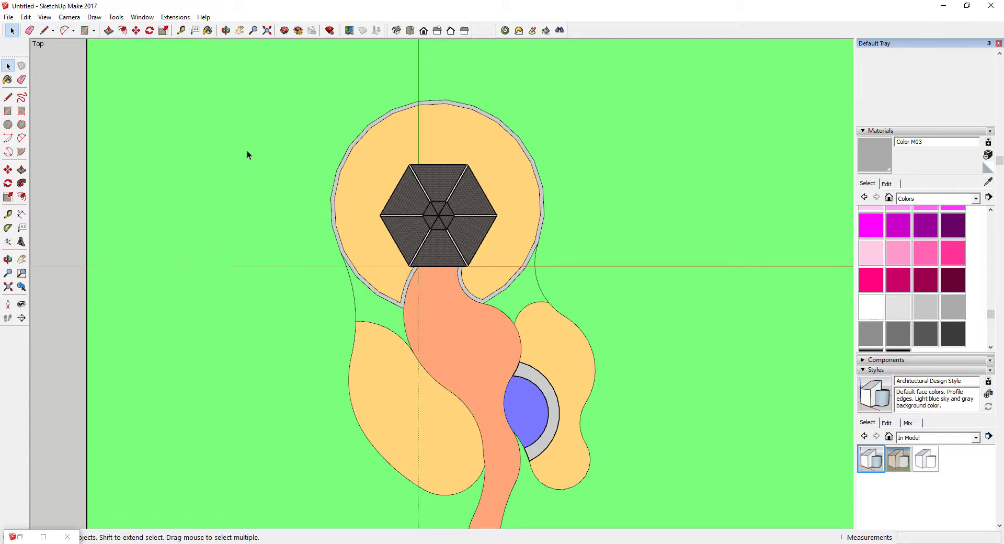
scroll(485, 271, down, 3)
scroll(482, 287, up, 5)
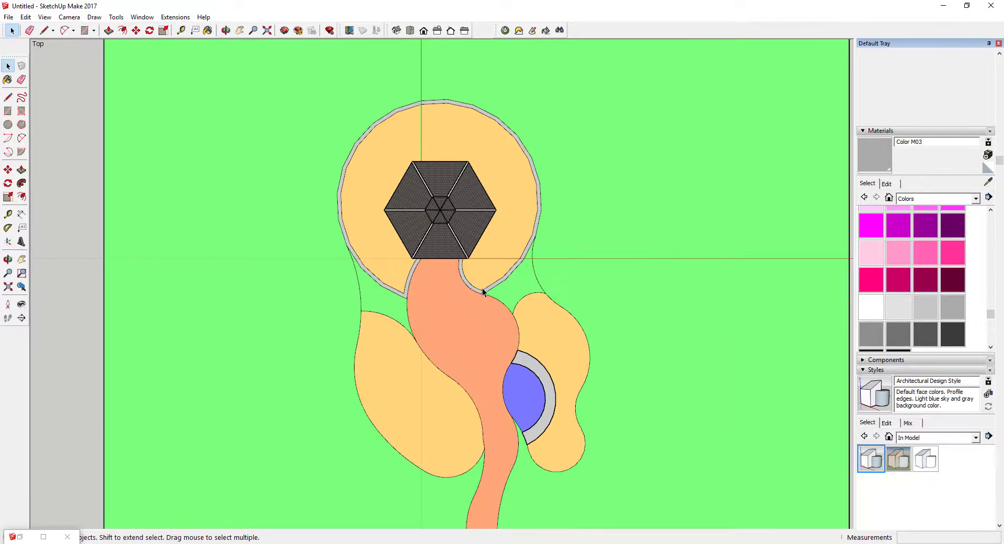
scroll(331, 257, down, 2)
scroll(557, 270, up, 2)
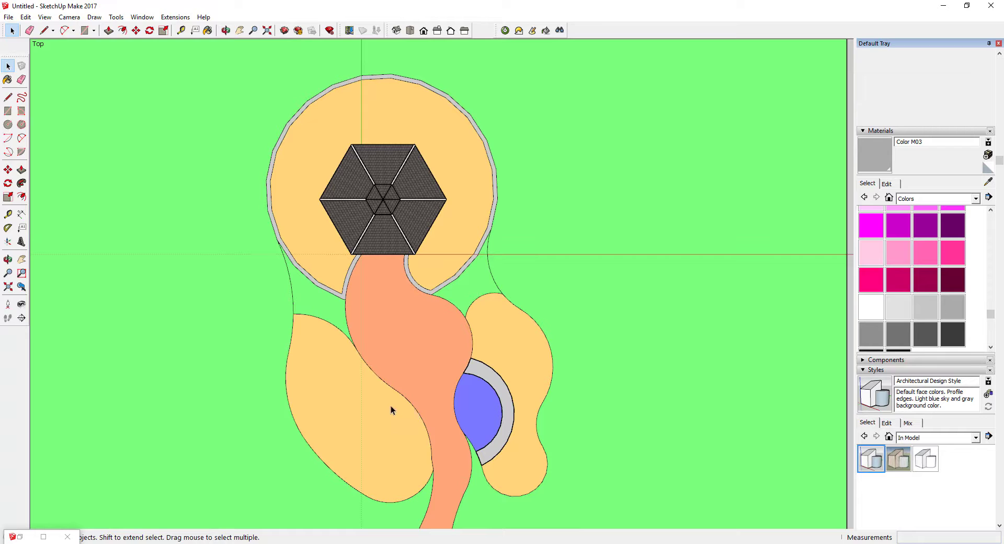
Search the 3D Warehouse for "2d landscape plants plan view"
click(8, 17)
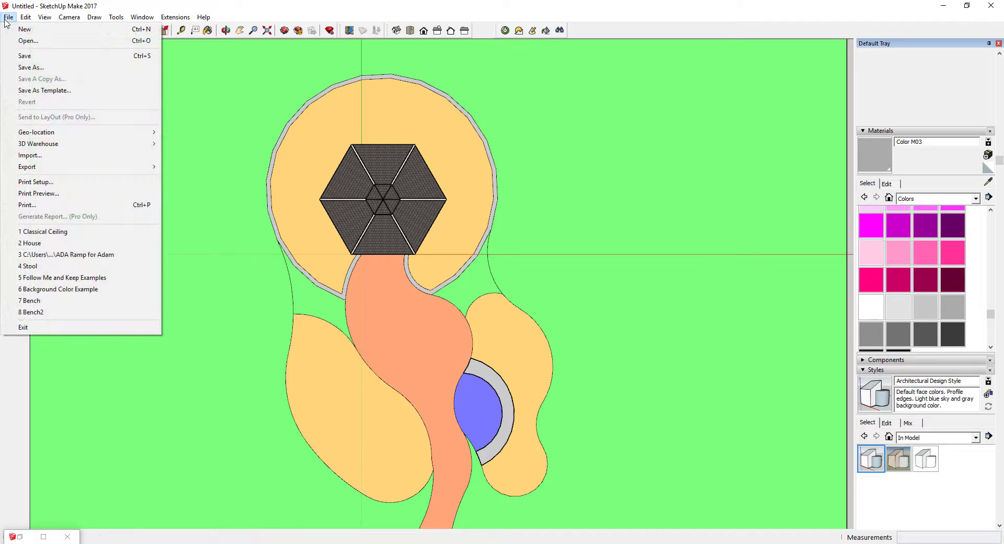
mouse_move(137, 144)
click(181, 142)
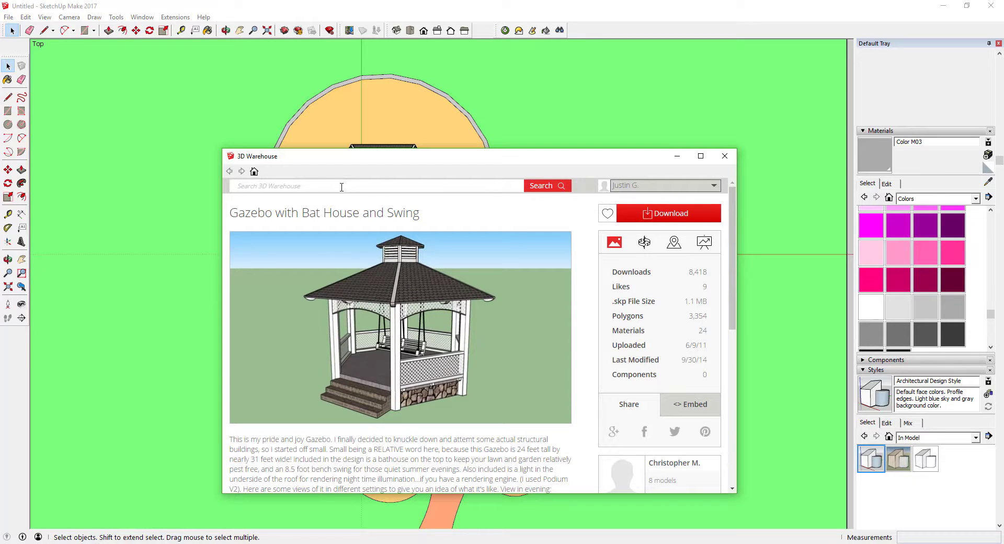
text(2d landscape plants plan view)
key(Return)
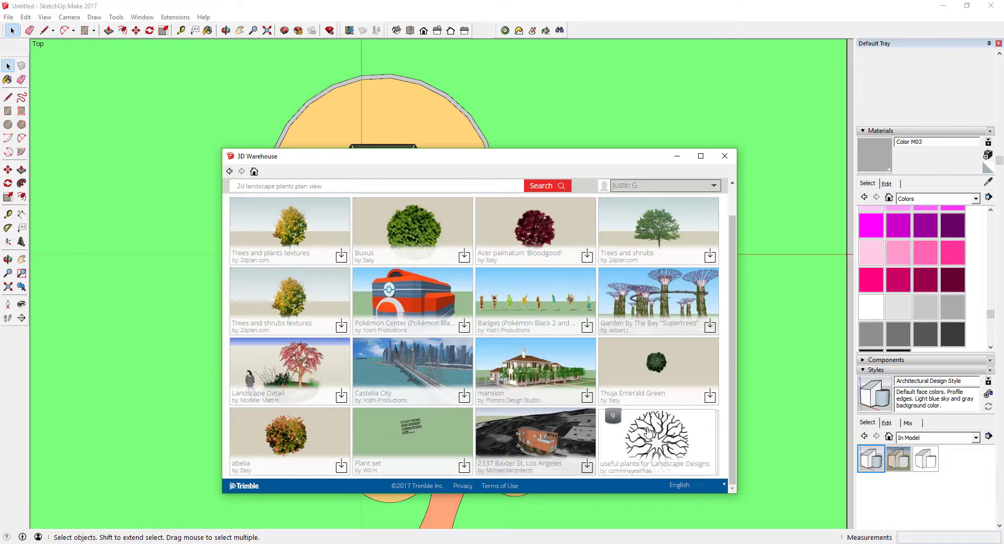
Open the "useful plants for Landscape Designs" collection and its Plan tree web model
click(652, 466)
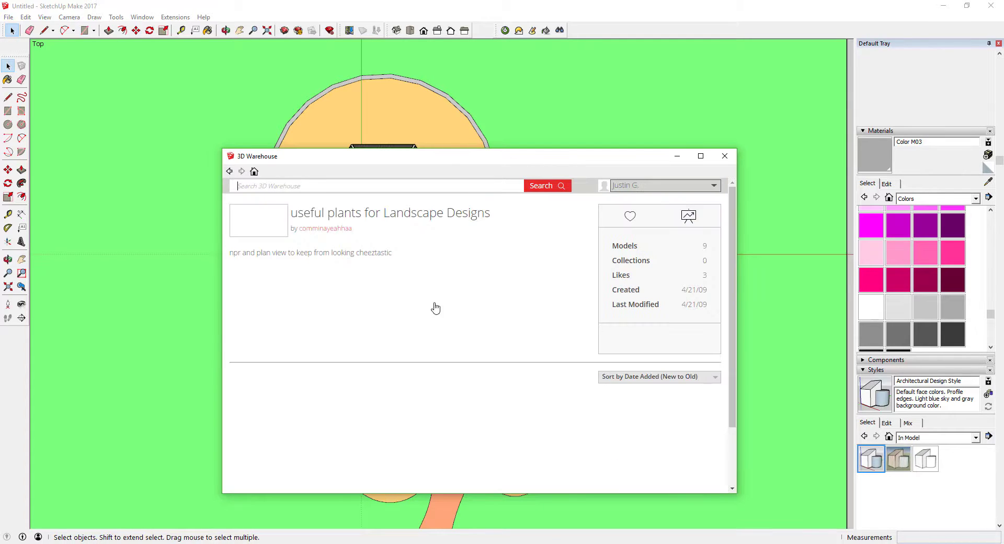
scroll(445, 286, down, 2)
scroll(413, 336, down, 2)
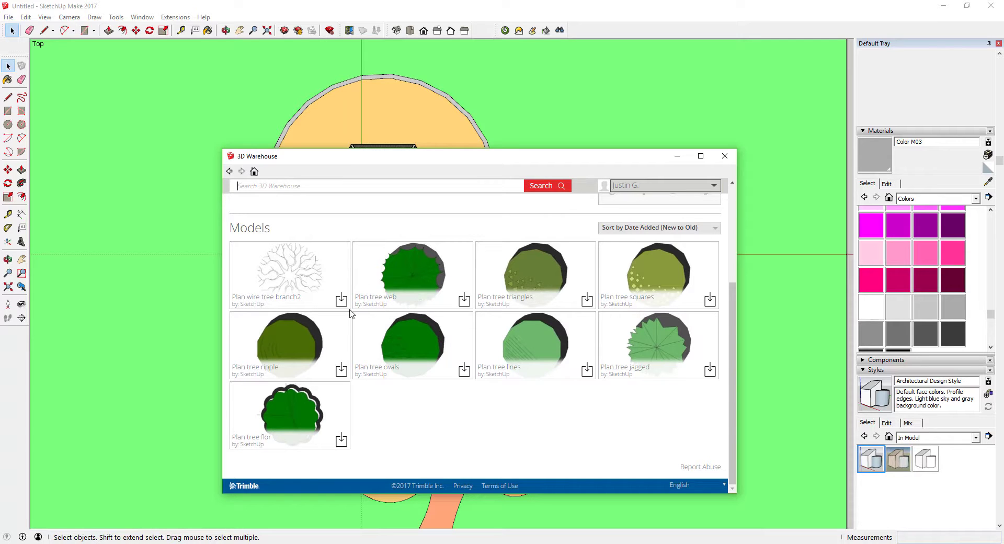
scroll(376, 317, up, 1)
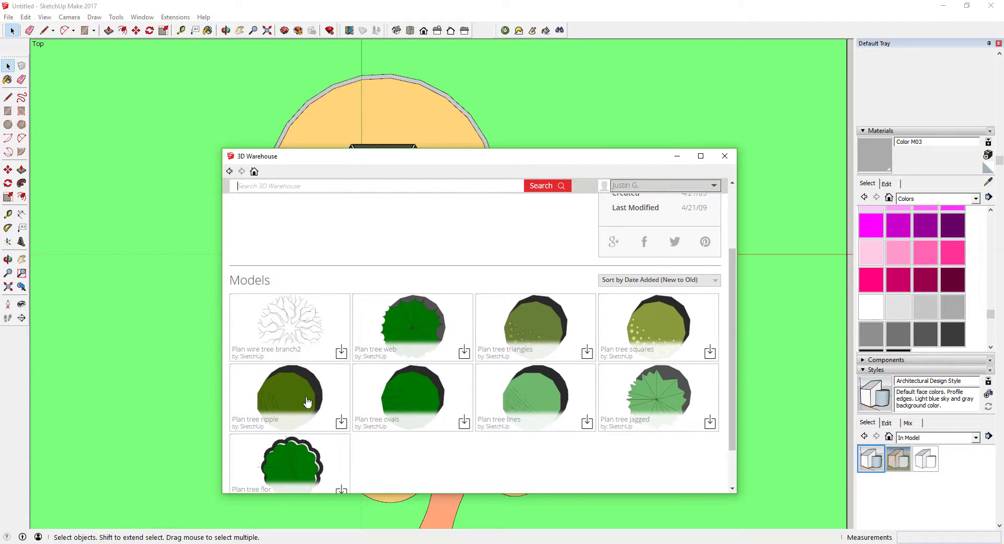
scroll(303, 410, down, 1)
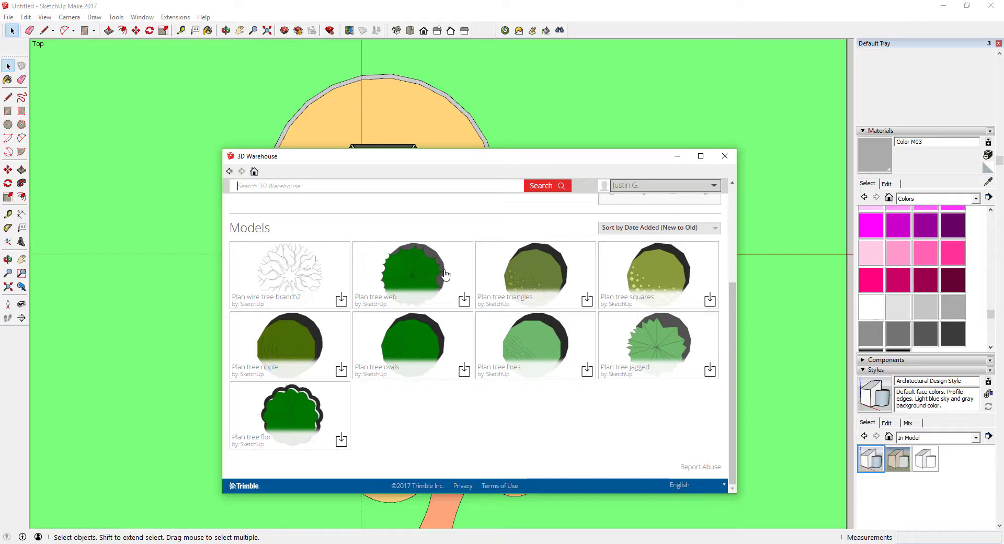
click(417, 285)
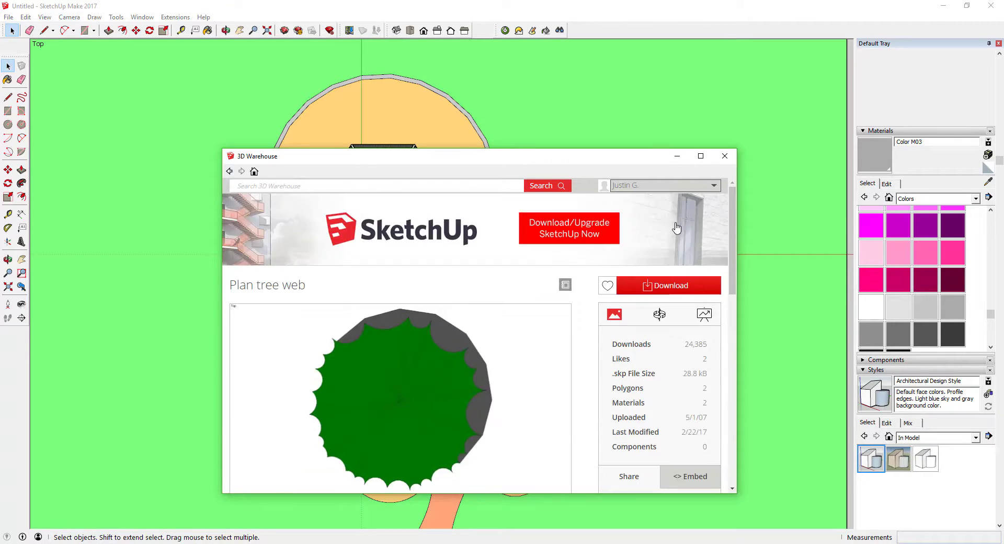
Download the Plan tree web model into the plan and place it in the upper part of the bed across the path from the pond
click(674, 286)
click(432, 351)
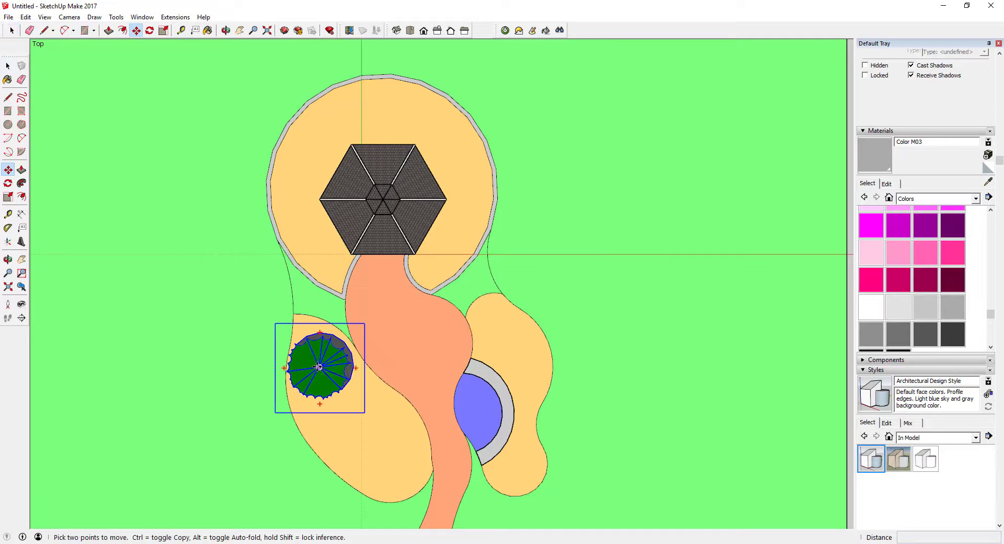
key(ctrl)
click(318, 367)
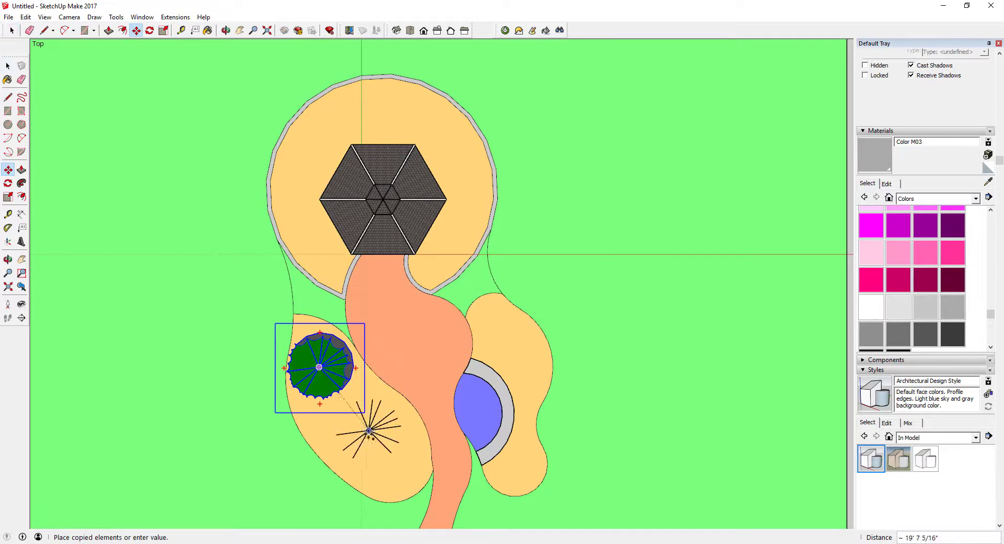
Copy the plan tree to the lower part of the same planting bed
click(370, 419)
click(371, 419)
click(370, 435)
scroll(337, 382, down, 2)
scroll(351, 397, up, 4)
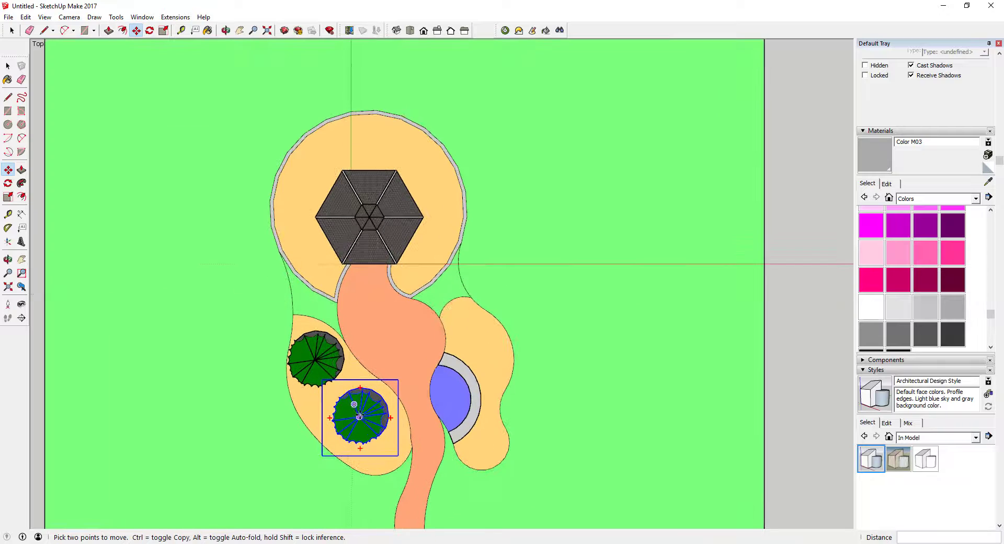
scroll(357, 421, down, 2)
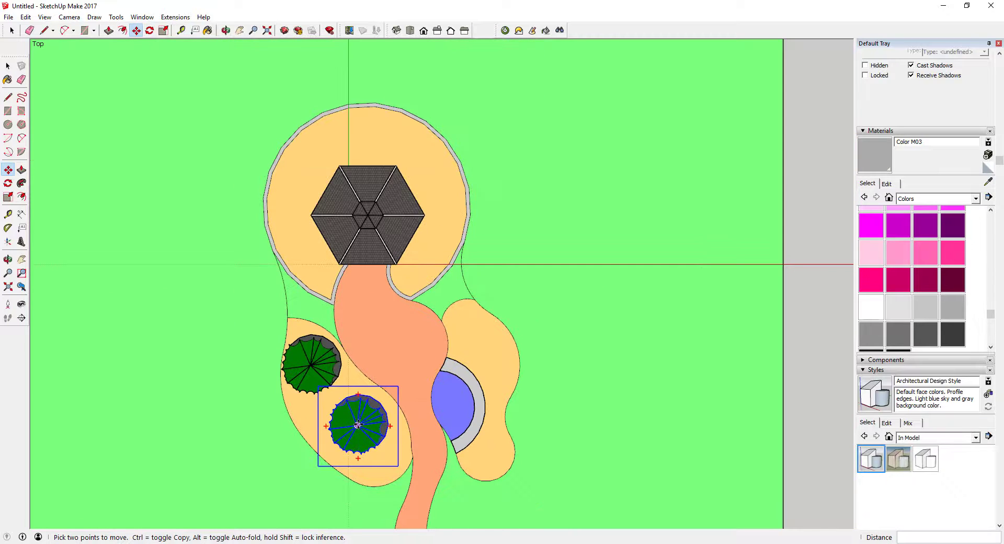
Copy the lower tree across the path to the upper end of the pond-side planting bed
click(358, 424)
key(ctrl)
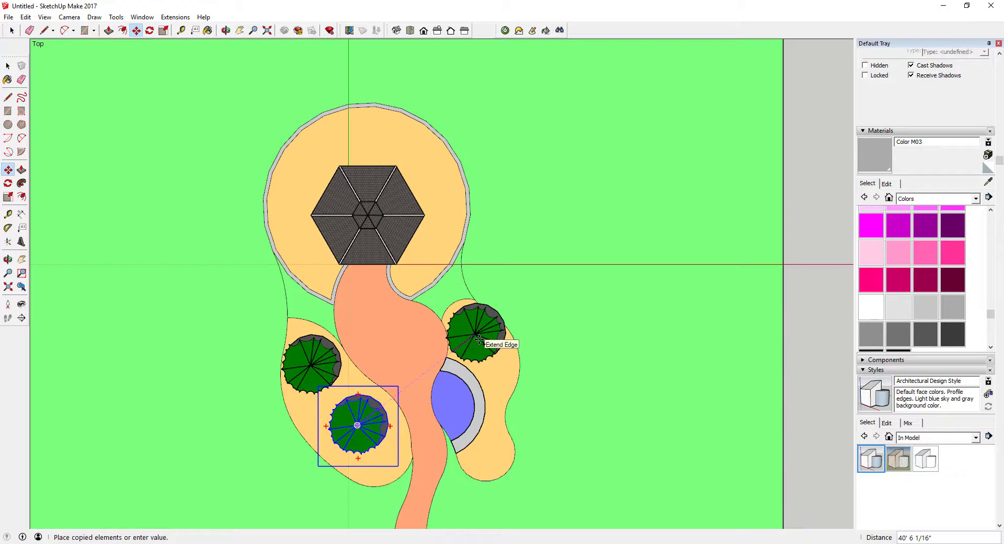
click(479, 340)
scroll(473, 334, down, 3)
scroll(437, 337, up, 2)
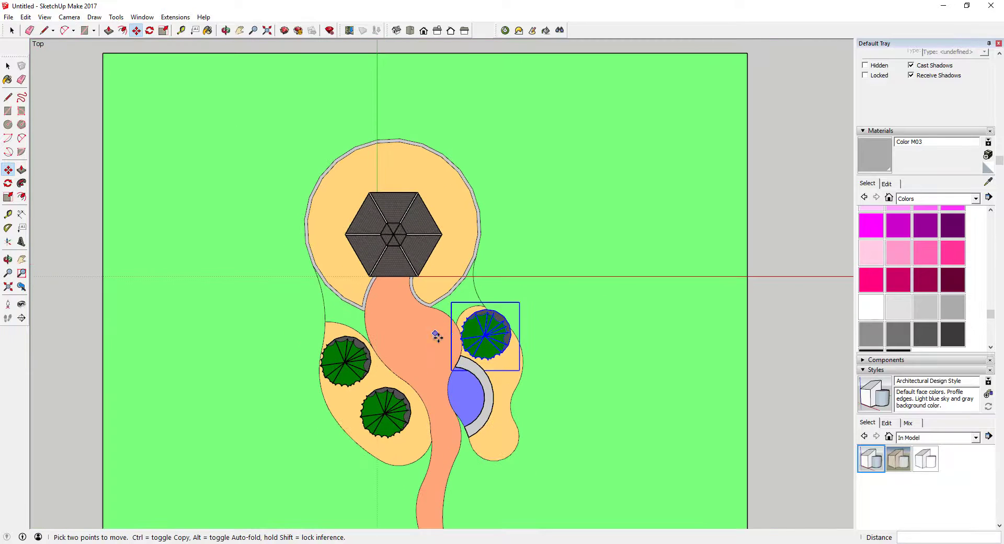
key(space)
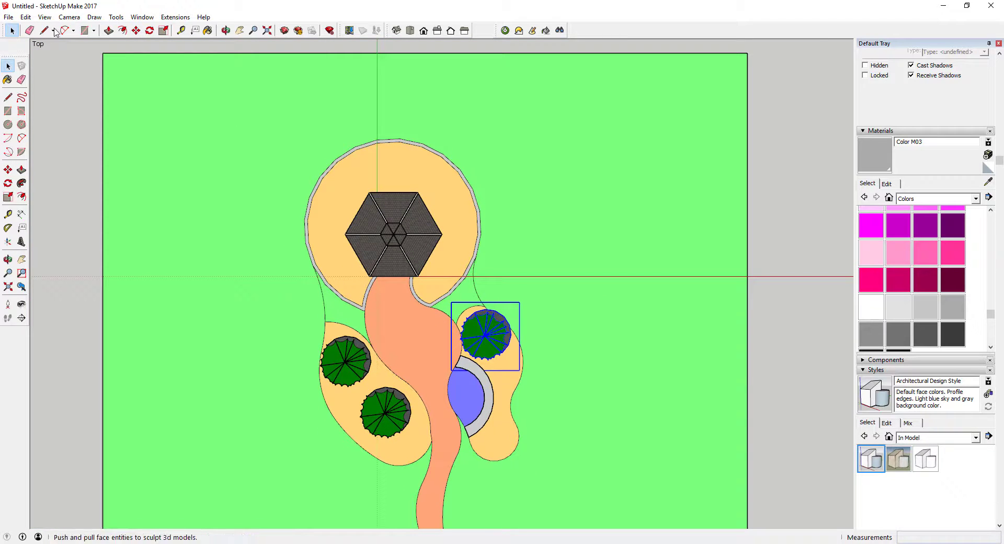
Examine from low side angles how the flat tree symbols sit relative to the ground and planting beds
scroll(387, 276, down, 2)
middle_drag(400, 349, 502, 1)
scroll(412, 152, up, 7)
scroll(373, 261, up, 6)
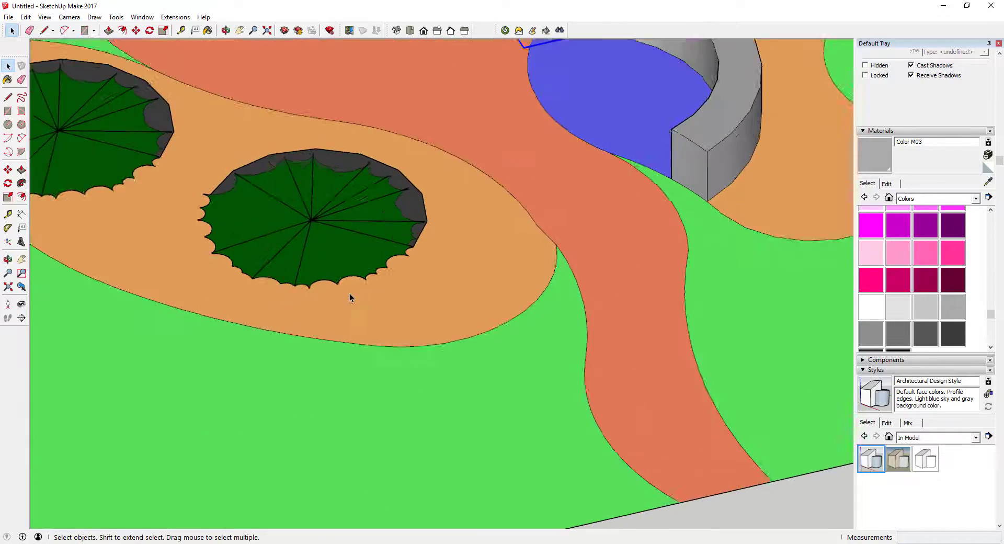
middle_drag(349, 293, 254, 89)
scroll(311, 250, up, 5)
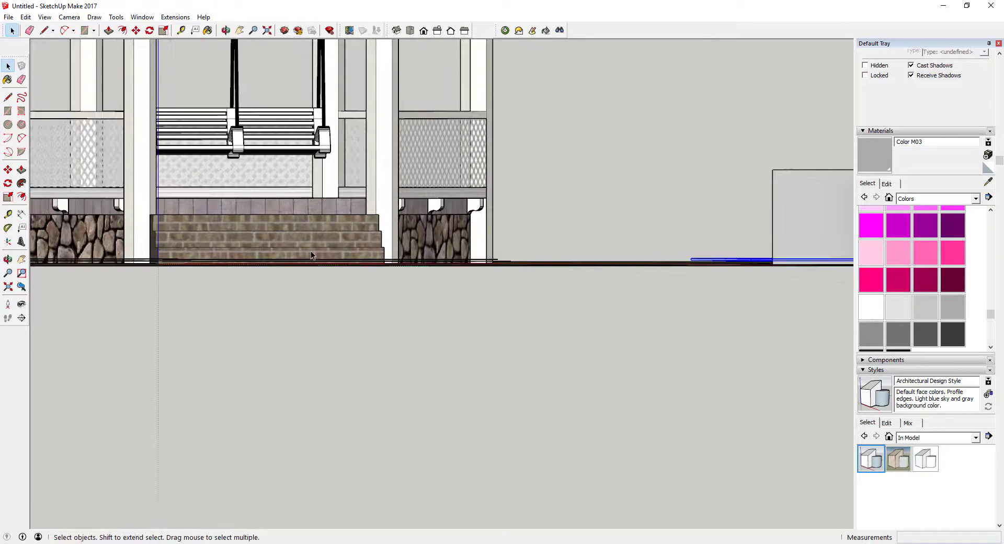
middle_drag(337, 261, 341, 276)
scroll(340, 269, up, 3)
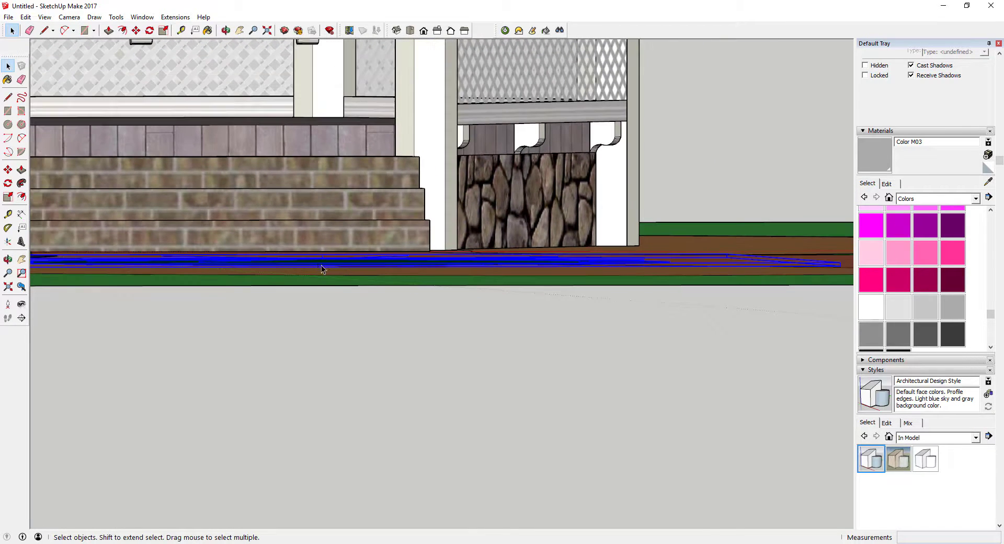
middle_drag(407, 267, 391, 347)
scroll(464, 216, down, 6)
middle_drag(444, 253, 394, 376)
Copy the tree above the pond to the lower end of the same planting bed, below the pond wall
key(m)
click(394, 375)
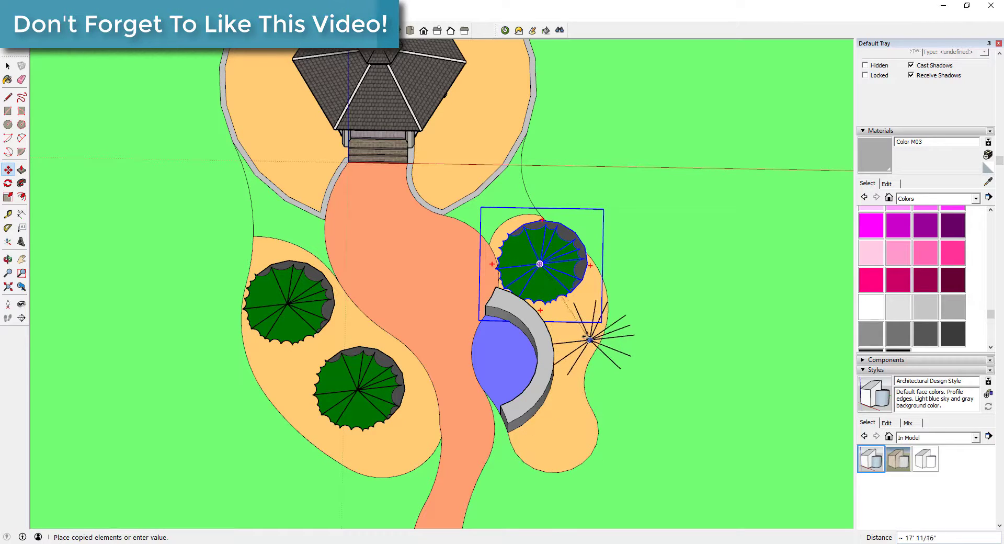
click(634, 263)
drag(635, 263, 571, 431)
click(634, 432)
click(633, 431)
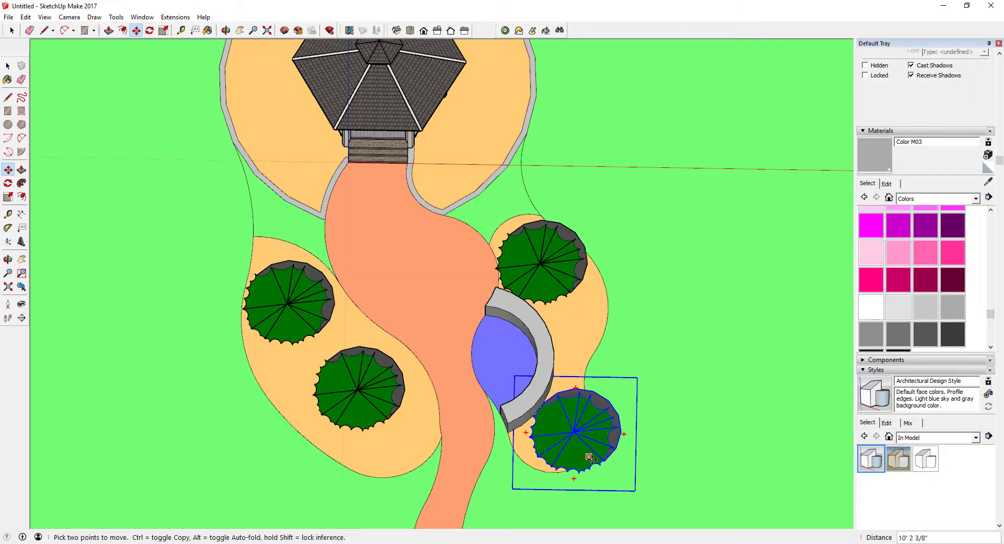
scroll(557, 456, down, 2)
middle_drag(482, 342, 489, 373)
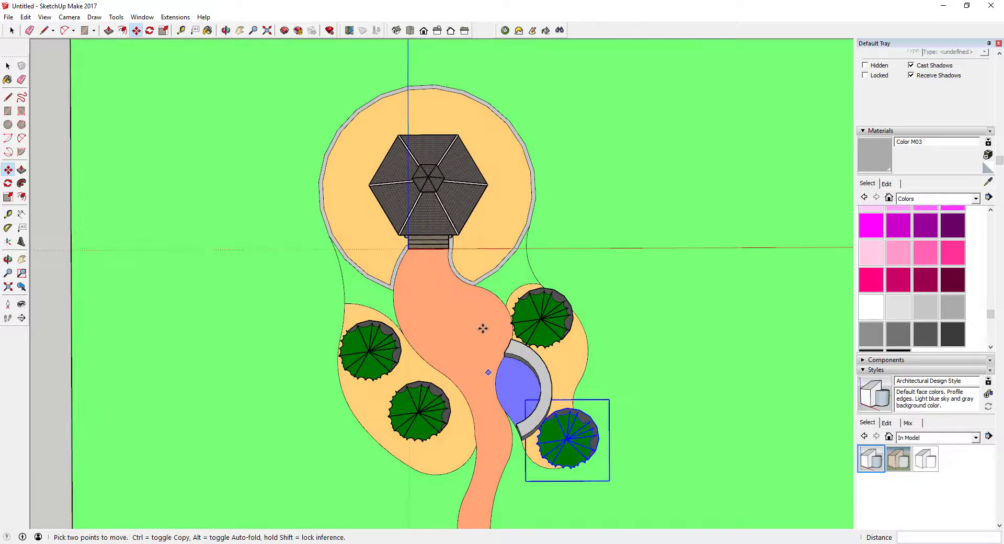
scroll(562, 455, up, 2)
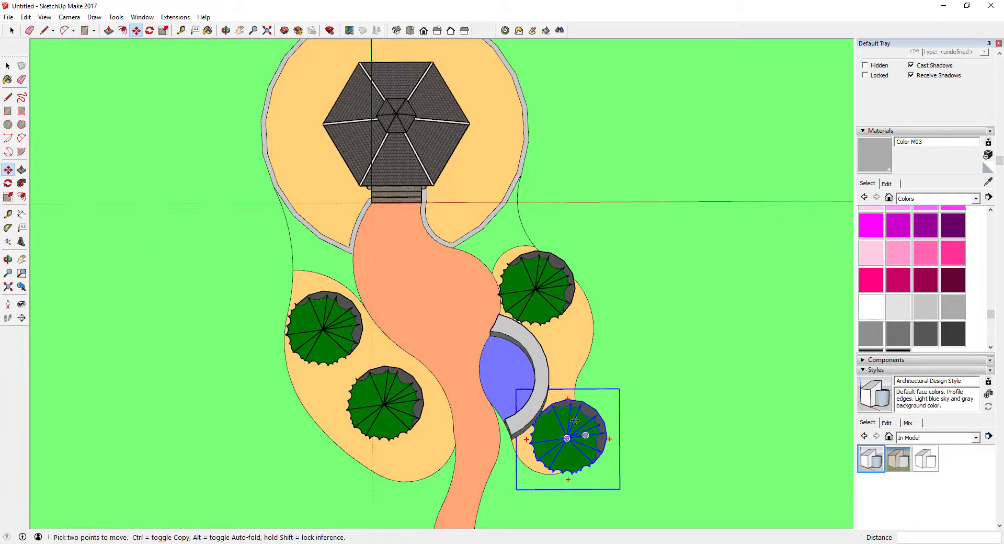
scroll(469, 416, down, 1)
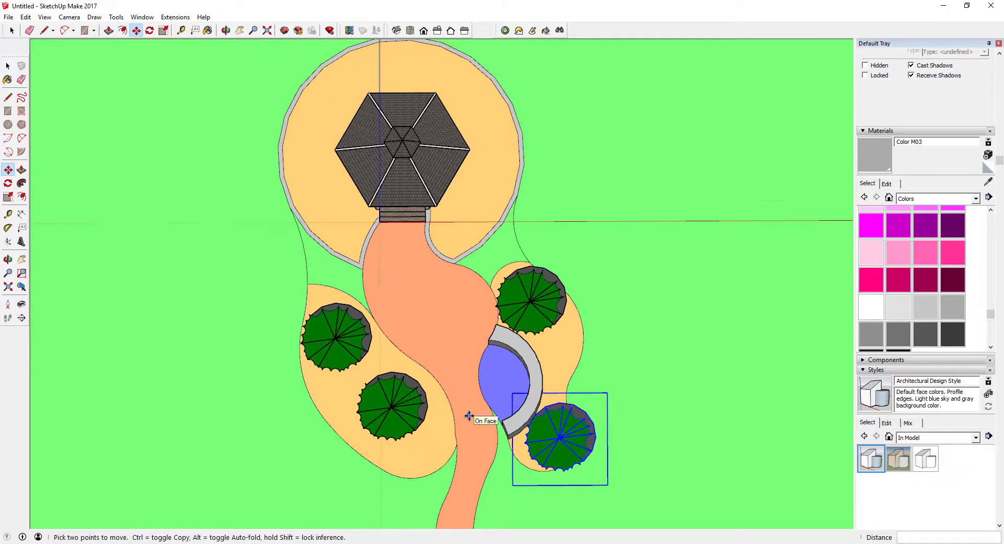
scroll(471, 415, down, 2)
Reopen the 3D Warehouse and open the Tree Plans 2D collection that contains the Plan tree web model
click(4, 16)
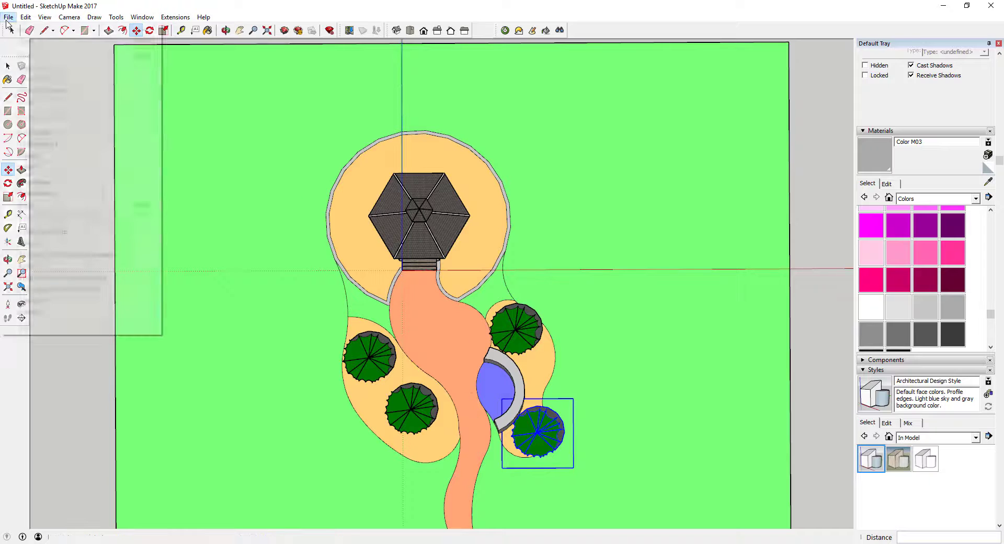
mouse_move(57, 145)
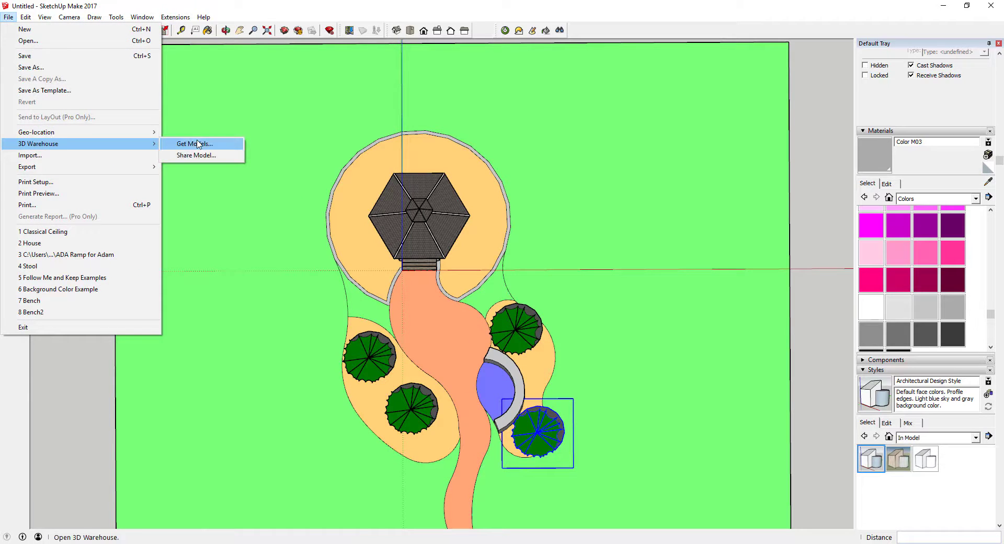
click(195, 144)
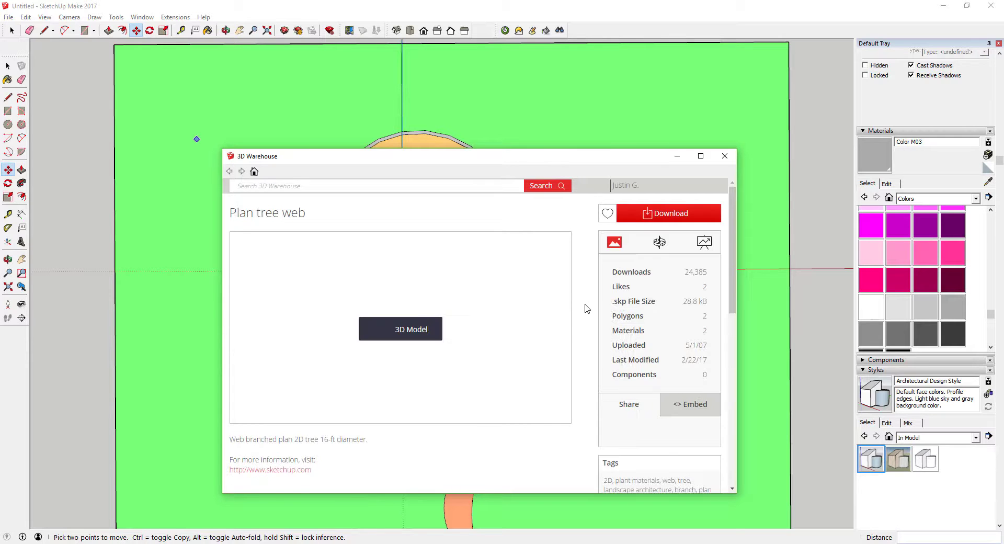
scroll(589, 325, down, 5)
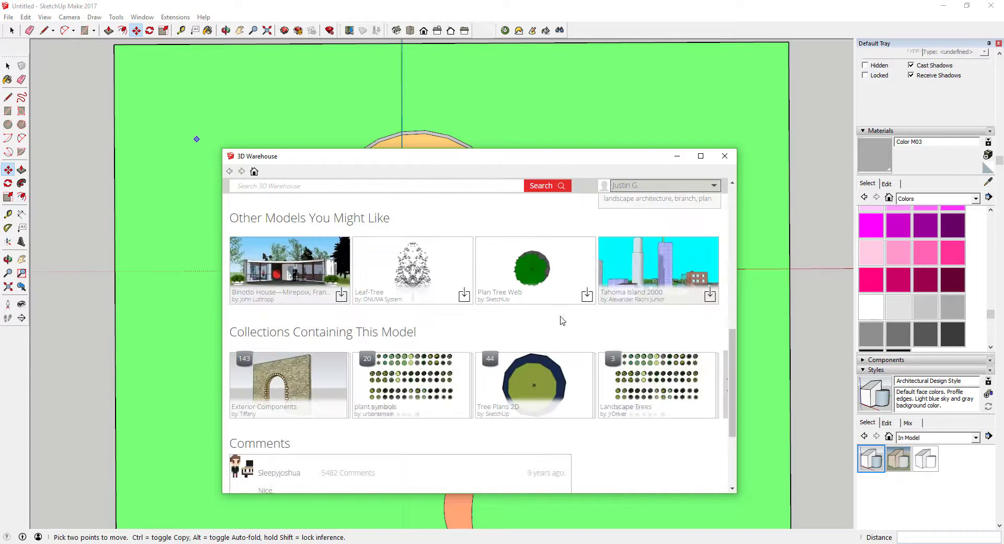
scroll(525, 333, down, 1)
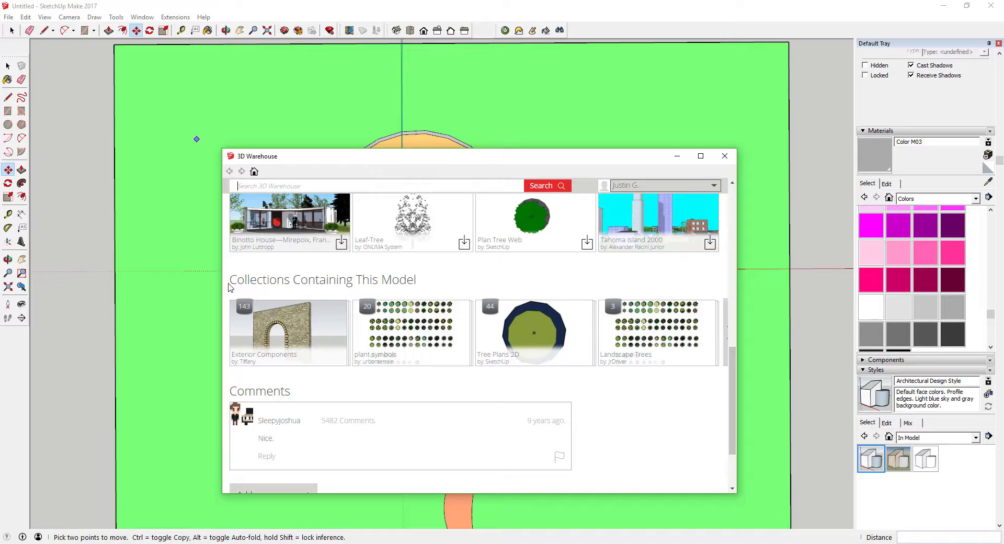
scroll(418, 298, up, 2)
click(531, 324)
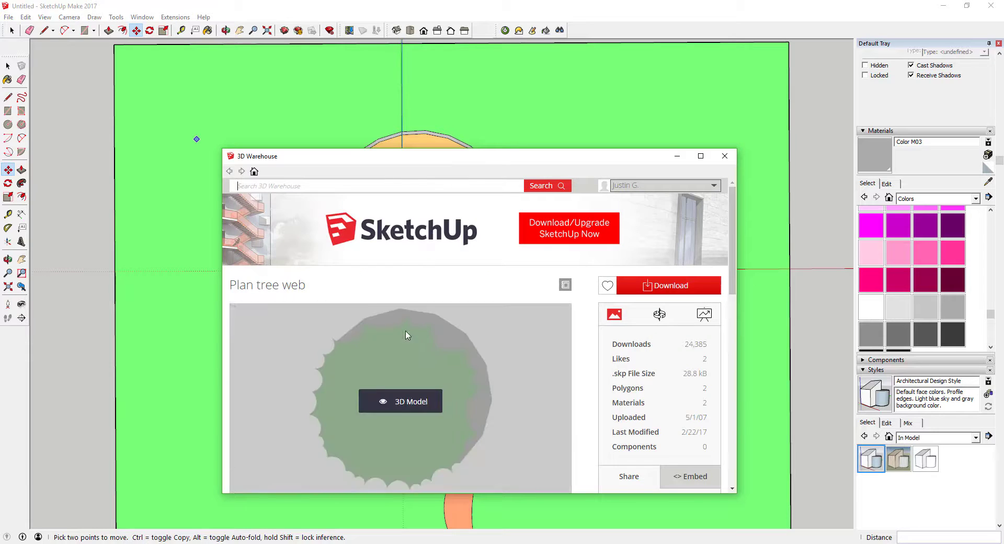
scroll(406, 336, down, 2)
scroll(408, 291, down, 6)
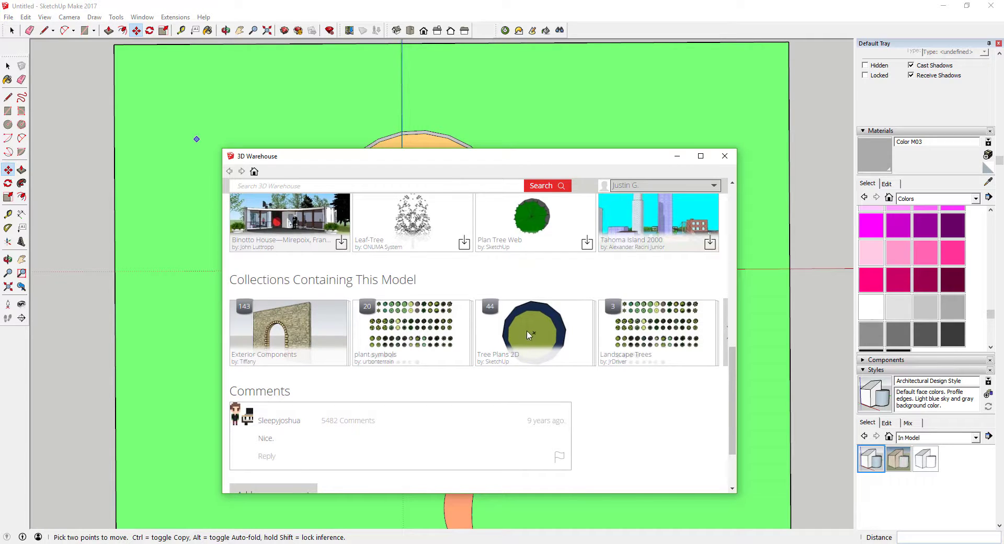
click(534, 335)
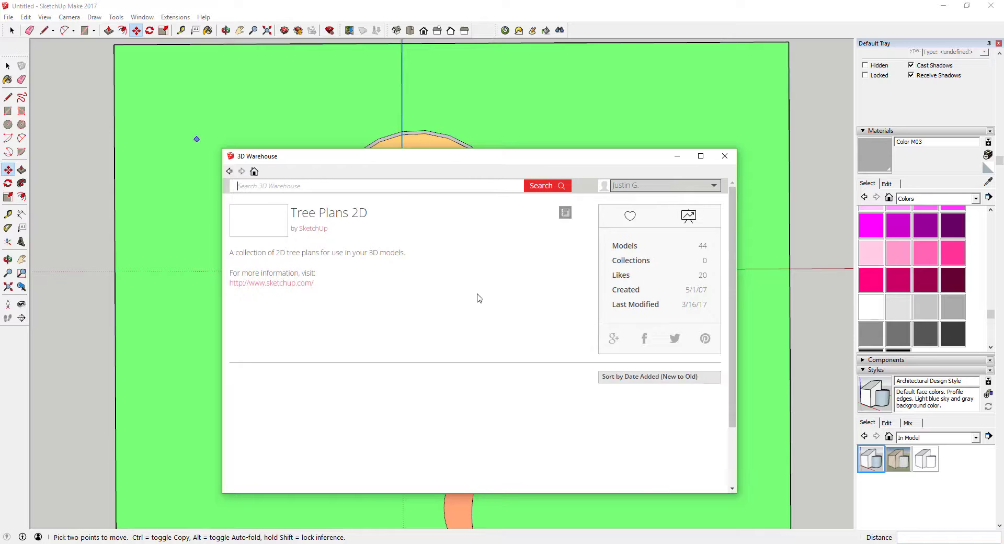
Browse for more plan-view plants and download the Plant Symbols 3 model directly into the landscape plan
scroll(526, 334, down, 8)
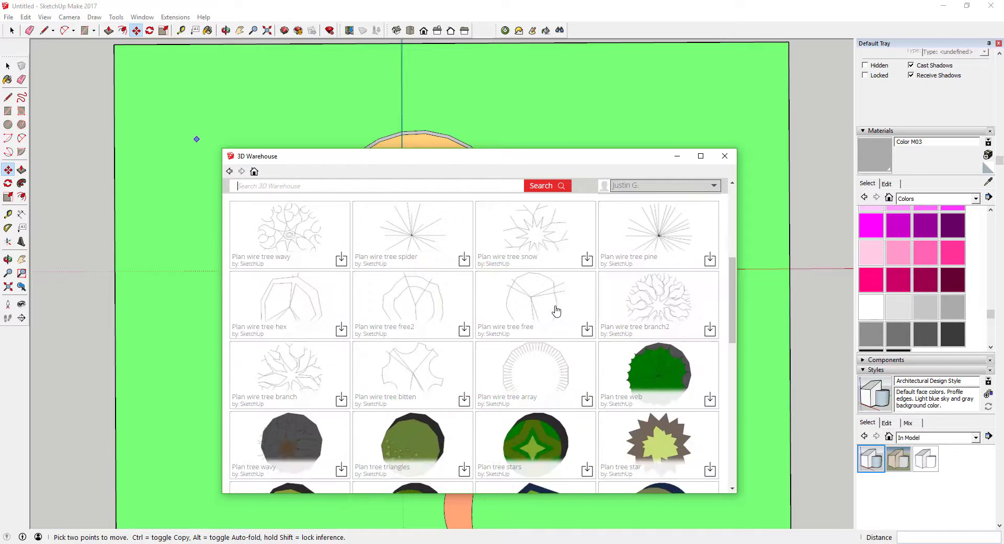
scroll(558, 373, down, 10)
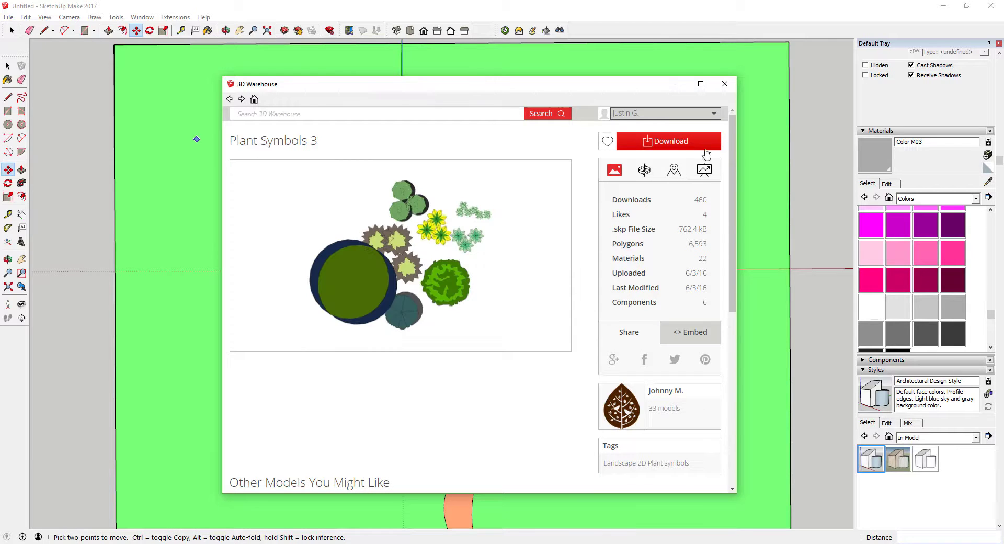
click(674, 140)
click(449, 317)
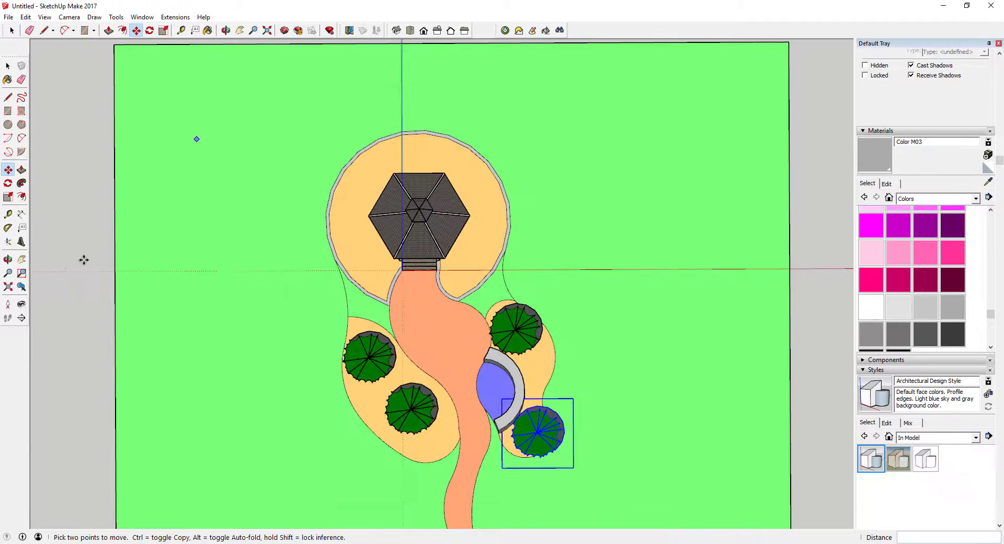
Find the imported plant symbols under the gazebo and move them about 133 feet out, clear of the ground plane
key(shift+z)
scroll(108, 271, up, 5)
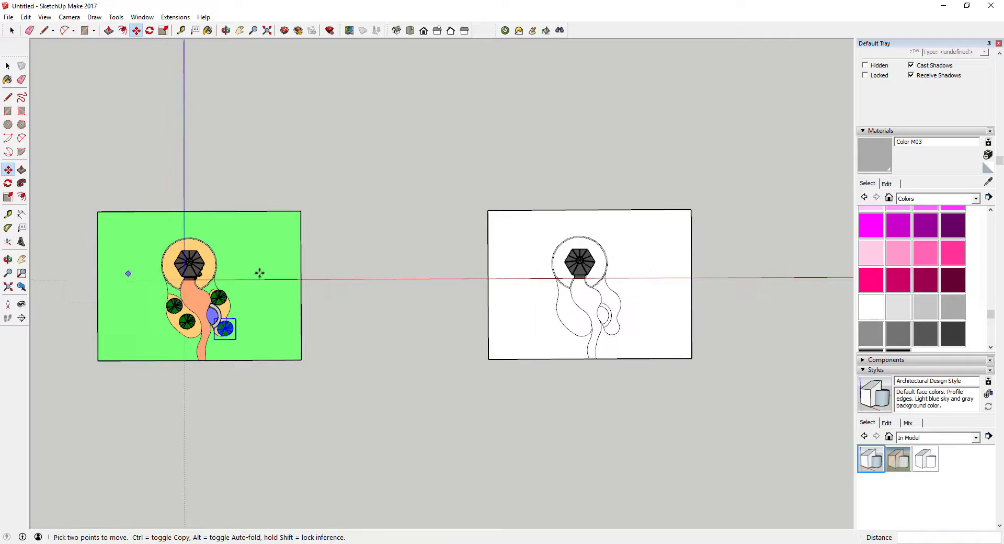
scroll(284, 272, down, 4)
scroll(131, 267, up, 3)
scroll(134, 279, up, 4)
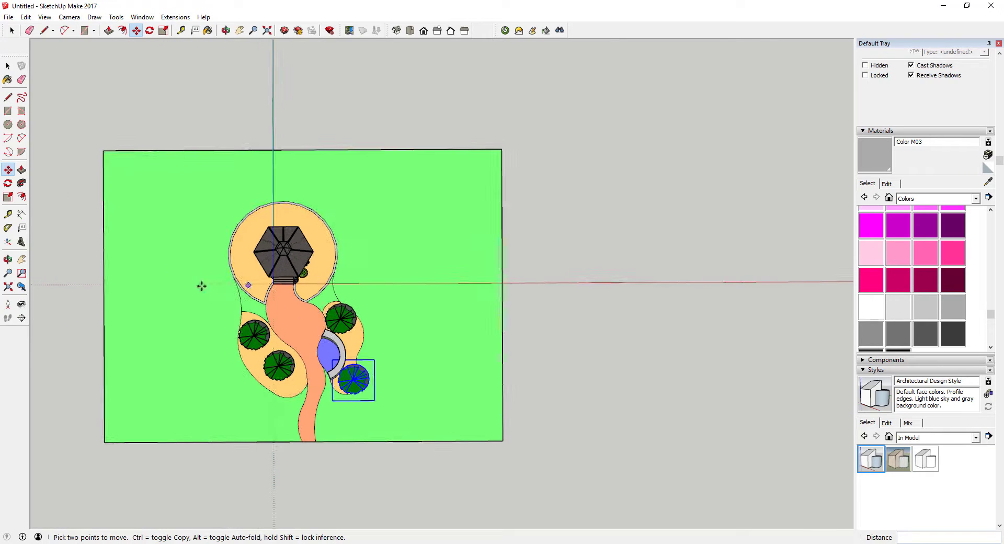
shift+middle_drag(350, 285, 366, 264)
click(365, 268)
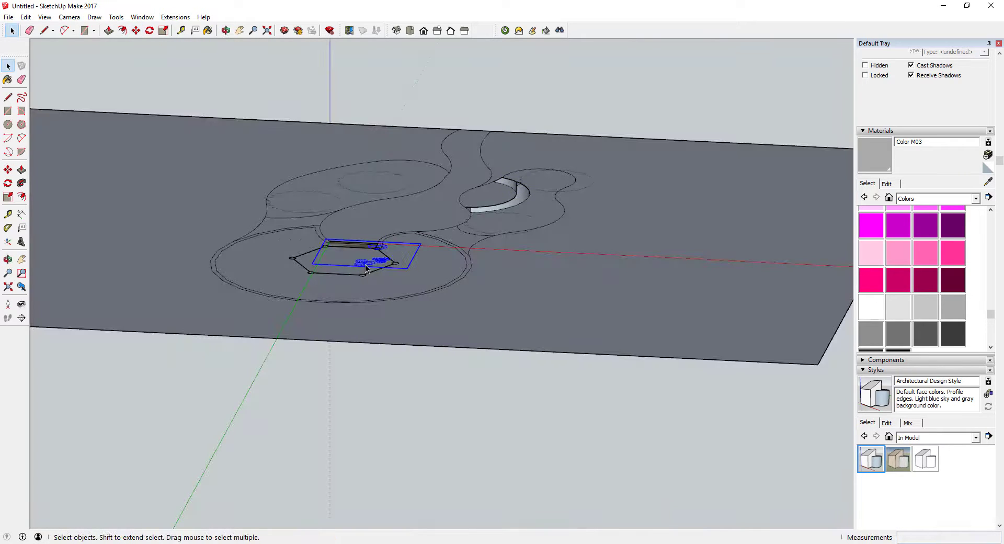
key(m)
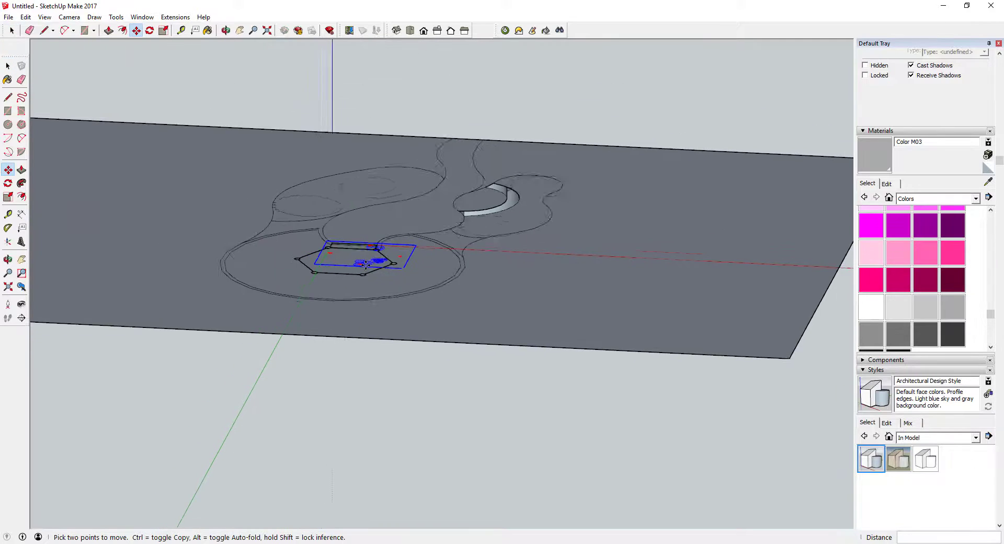
scroll(365, 264, down, 5)
click(366, 264)
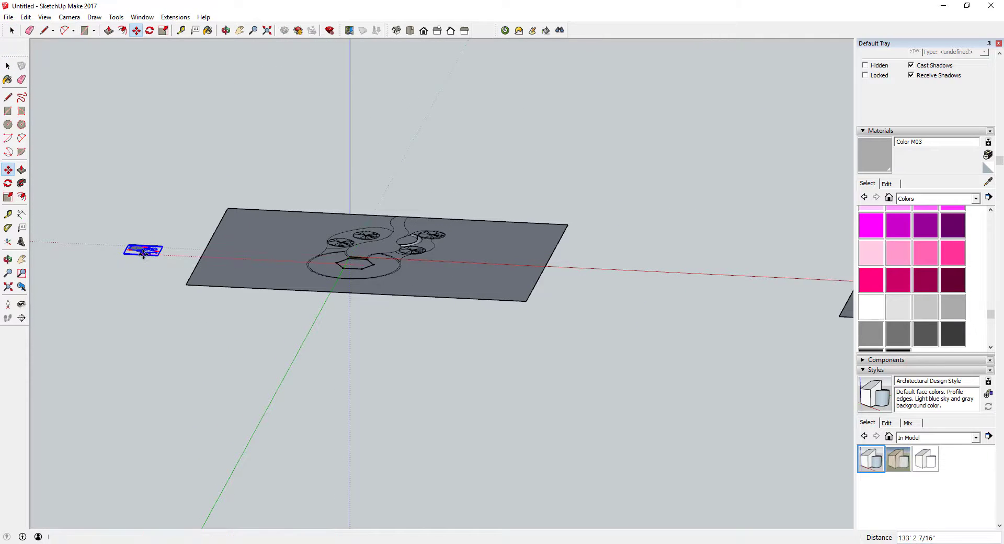
middle_drag(310, 265, 140, 237)
Copy one small green leafy plant from inside the plant symbols component and paste it separately between the symbols and the plan
scroll(140, 237, up, 10)
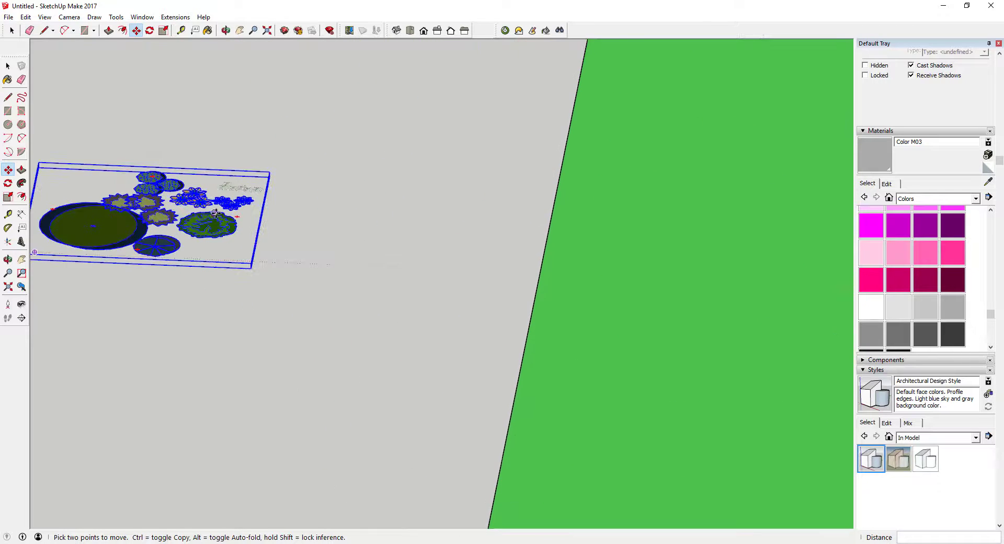
key(space)
double_click(237, 205)
click(238, 206)
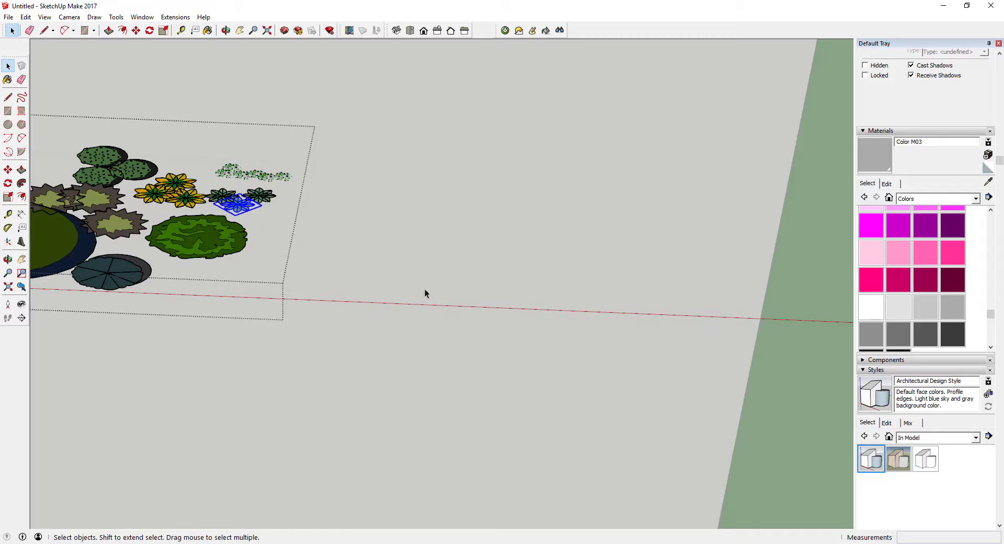
key(ctrl+c)
click(453, 240)
key(ctrl+v)
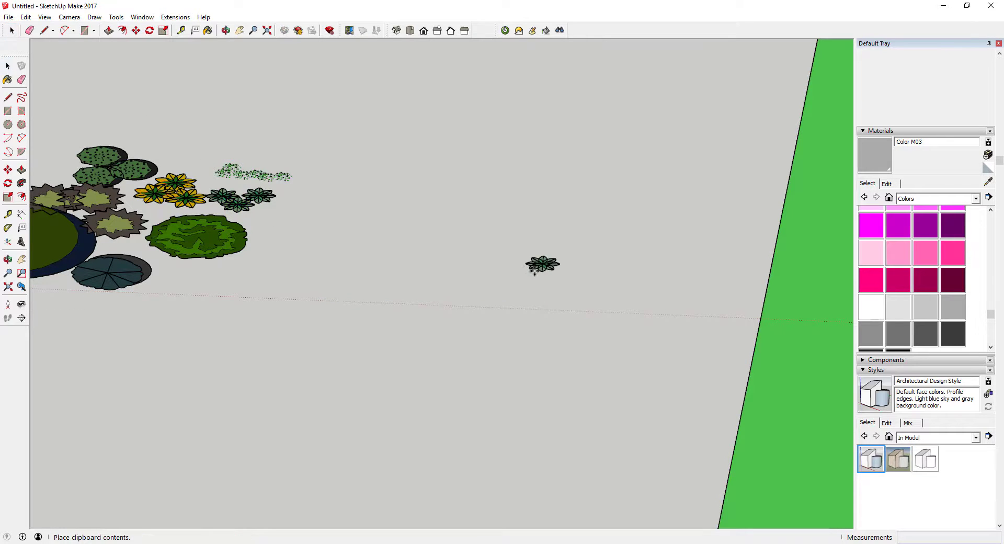
click(533, 270)
scroll(540, 271, down, 2)
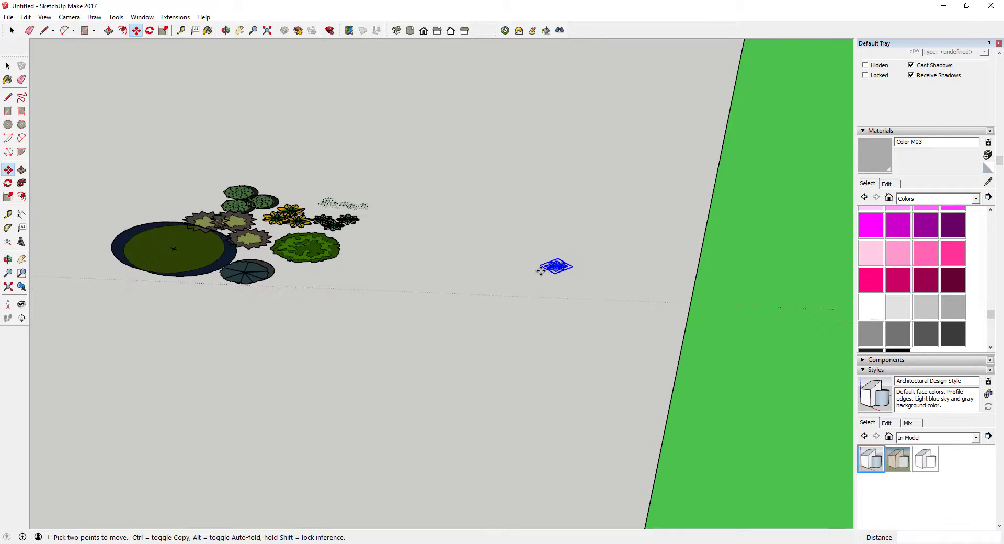
Move the small leafy plant about 104 feet into the planting bed across the path from the curved wall, beside the upper tree
scroll(541, 270, down, 1)
click(541, 271)
scroll(532, 271, down, 6)
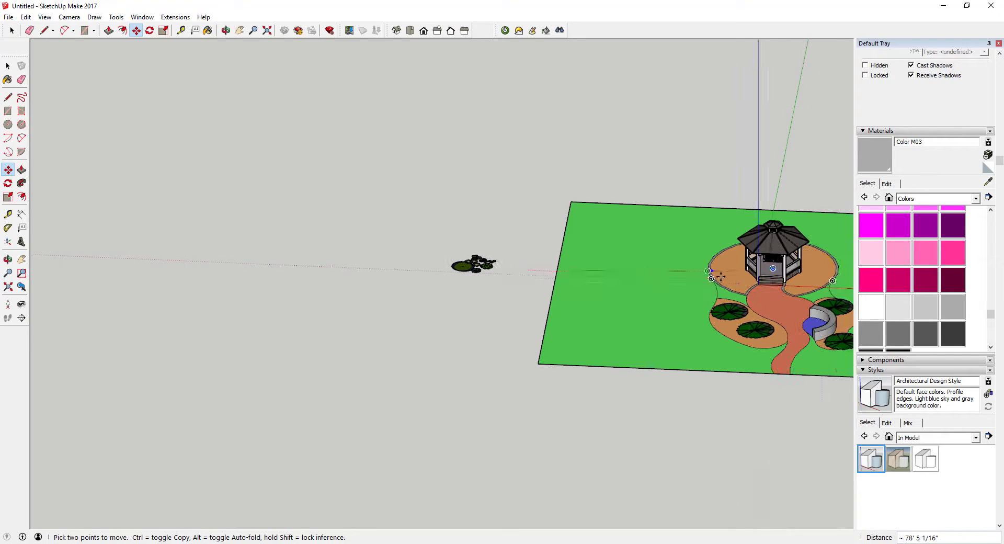
scroll(727, 293, up, 6)
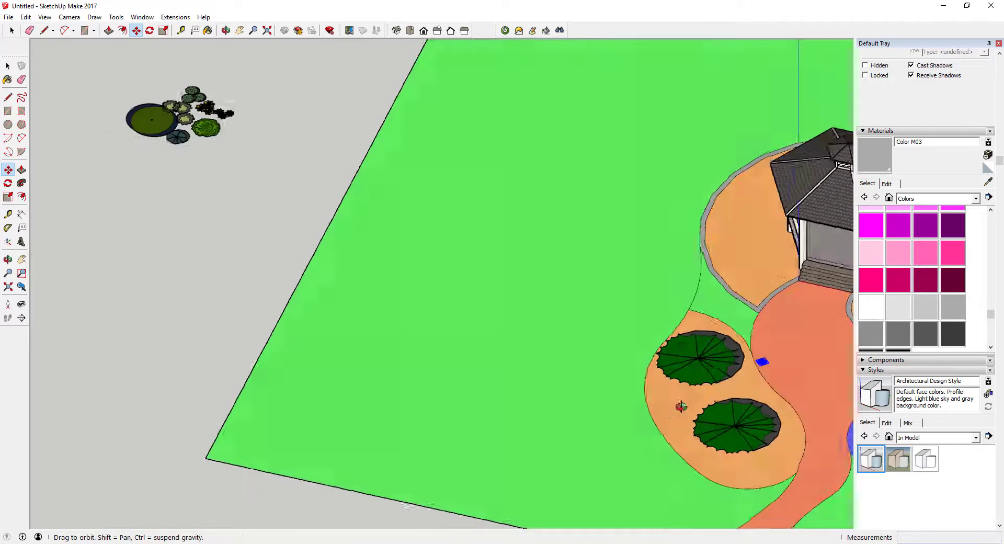
scroll(740, 364, up, 2)
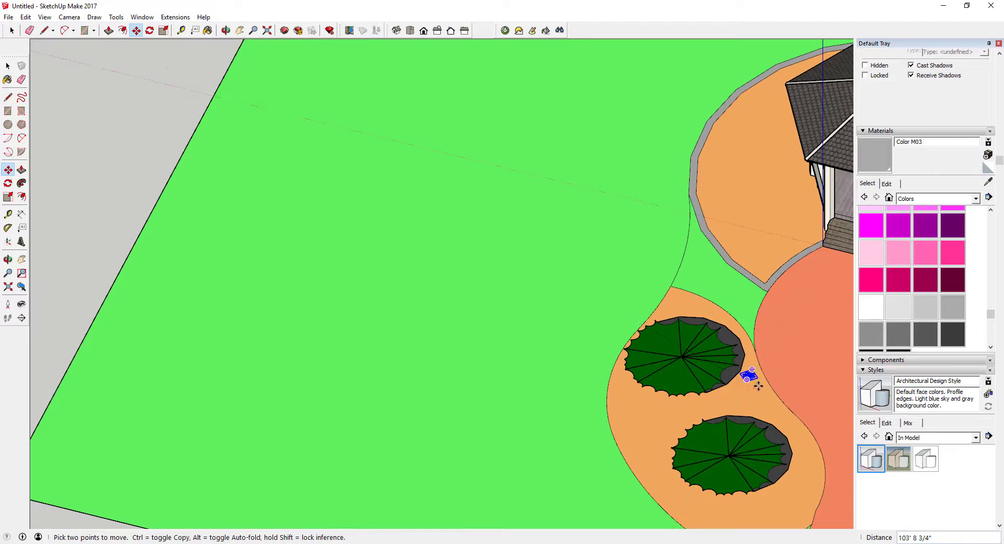
scroll(758, 385, up, 4)
Copy the leafy plant twice along the path edge of the bed, placing the first copy about 2' 3" away and leaving a gap before the second
key(ctrl)
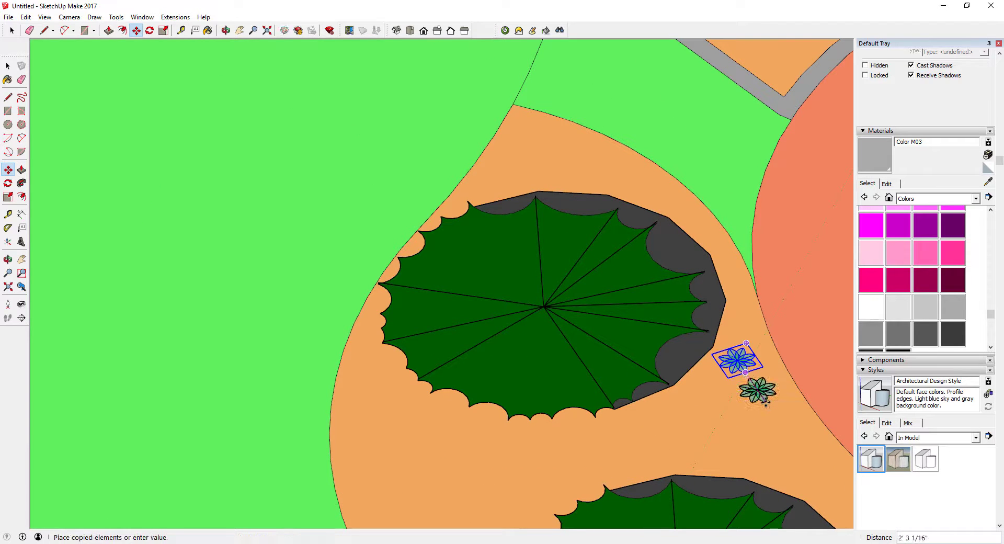
click(766, 402)
click(767, 405)
key(ctrl)
click(806, 461)
scroll(670, 388, down, 2)
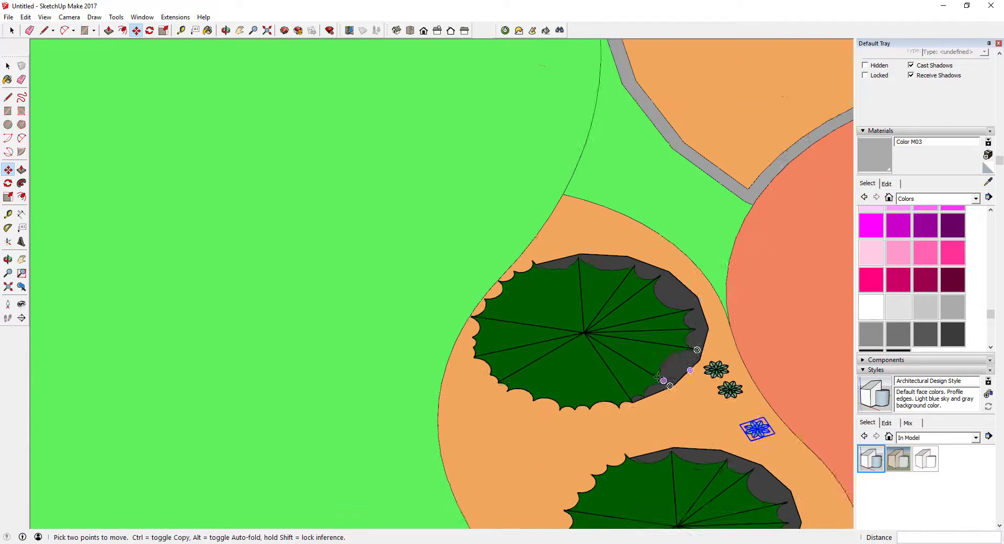
Copy the last leafy plant back into the gap to complete a row of four along the path edge
key(q)
key(space)
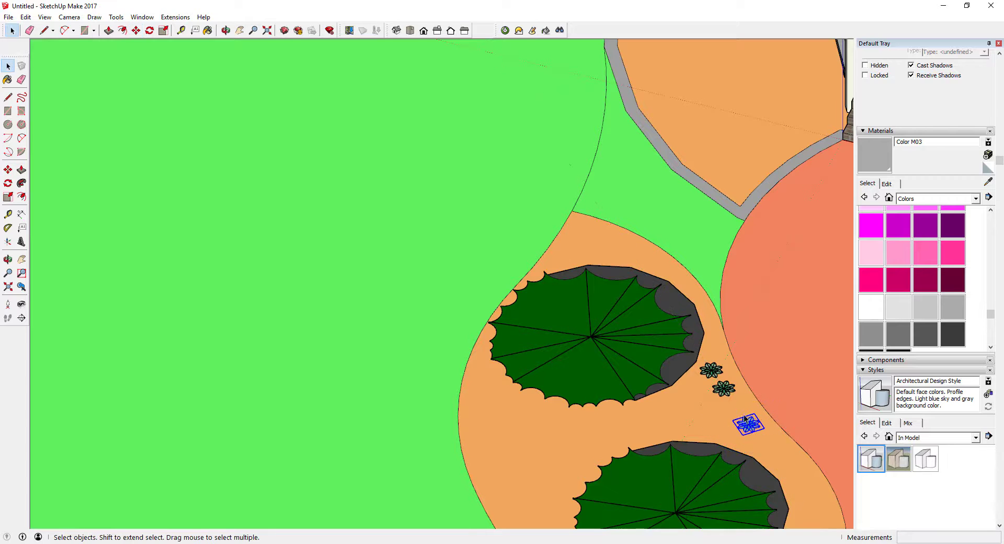
scroll(745, 416, up, 4)
key(m)
click(764, 410)
key(ctrl)
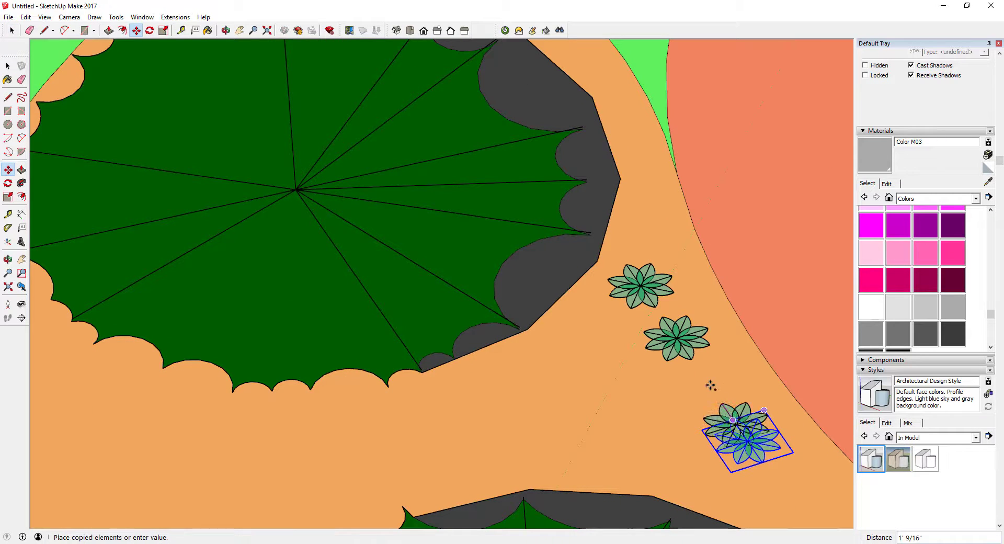
click(727, 361)
scroll(543, 347, down, 5)
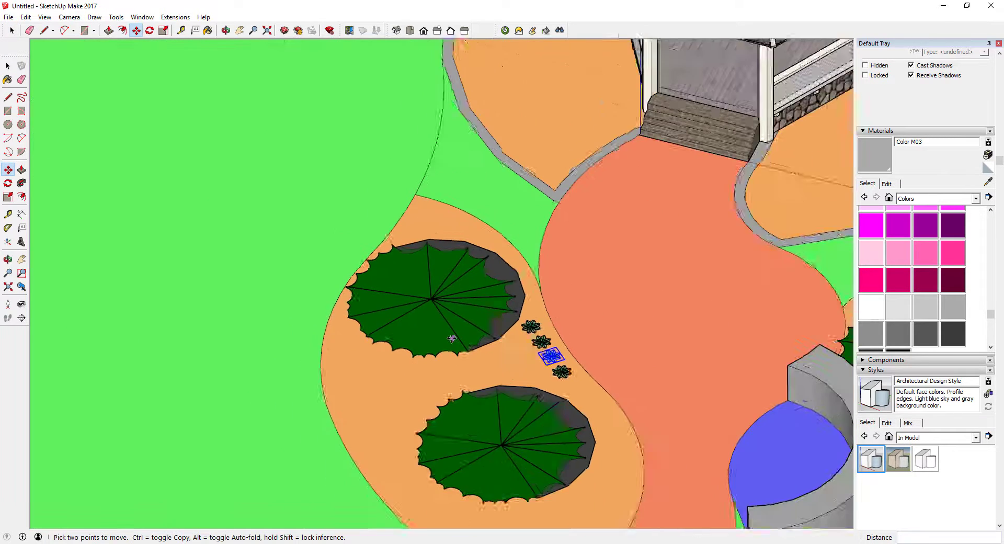
scroll(452, 338, down, 2)
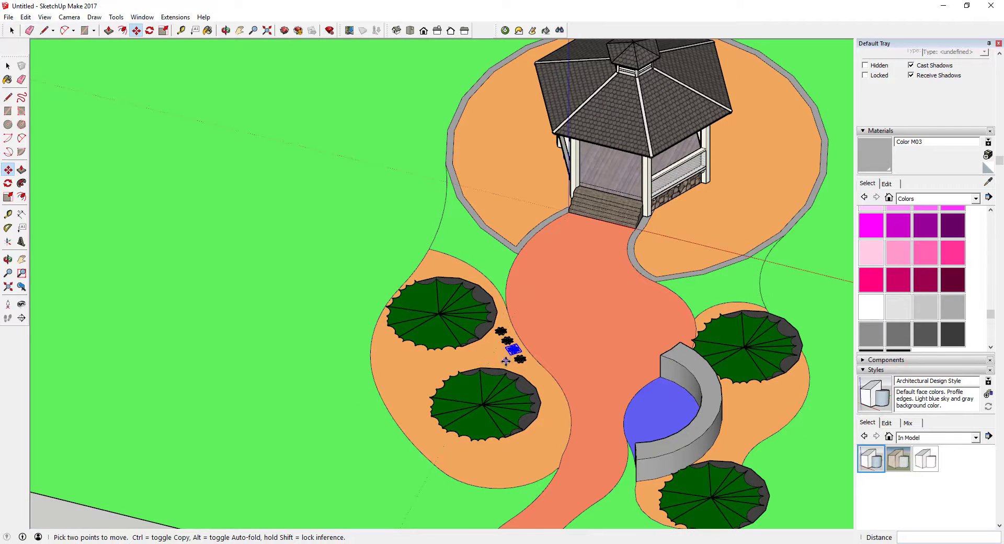
Copy the two middle leafy plants to start a second row behind the first, staggering the copies between the trees
key(space)
scroll(507, 349, up, 3)
shift+click(508, 326)
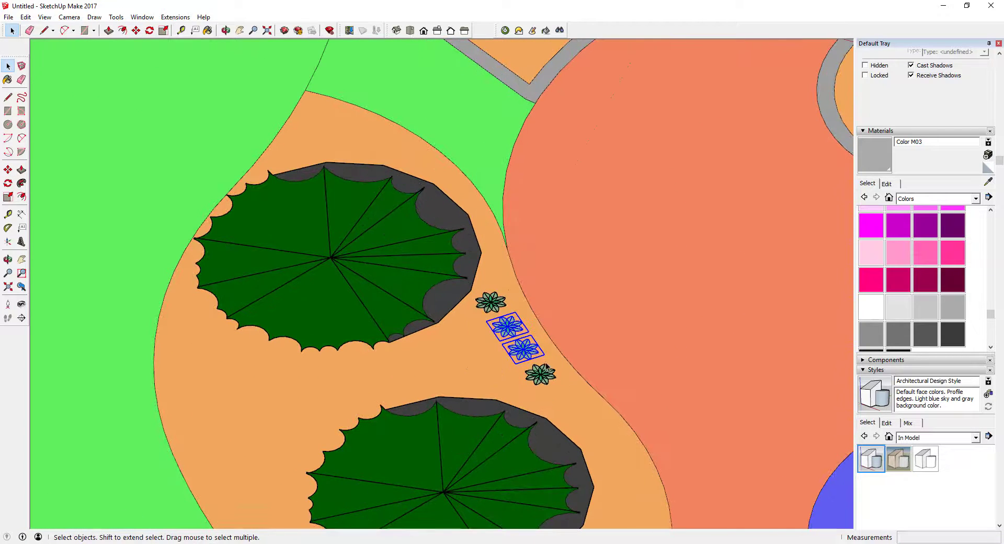
key(m)
click(511, 355)
key(ctrl)
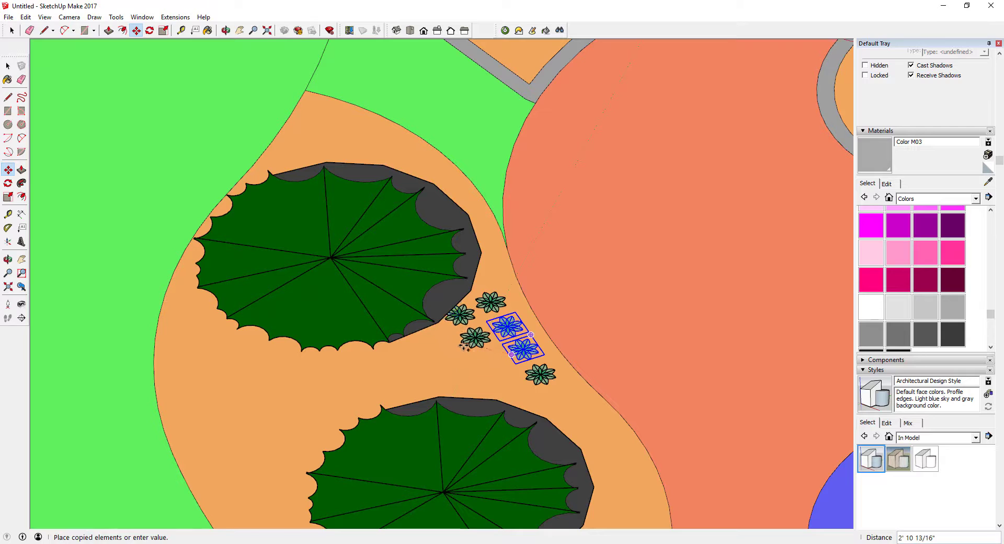
click(466, 344)
click(469, 347)
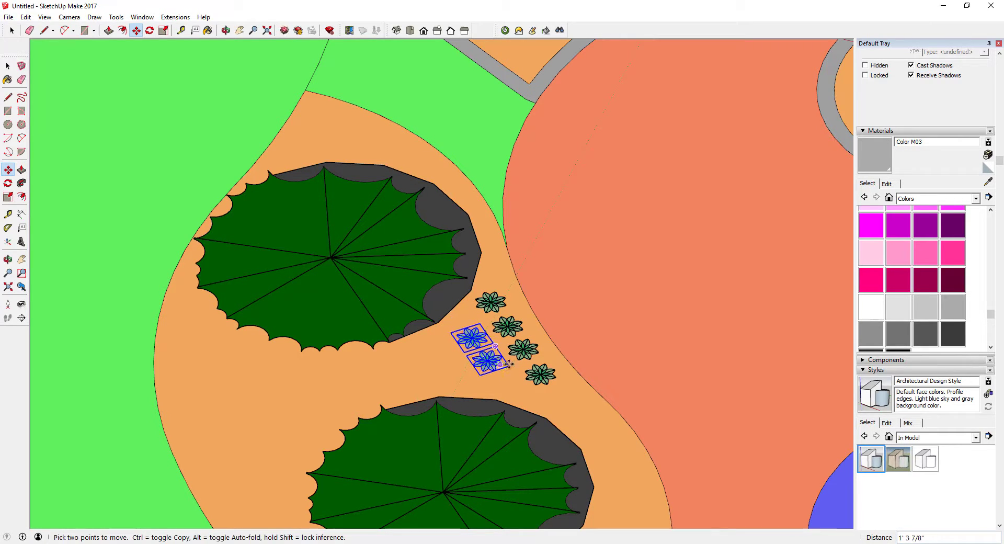
click(509, 364)
key(space)
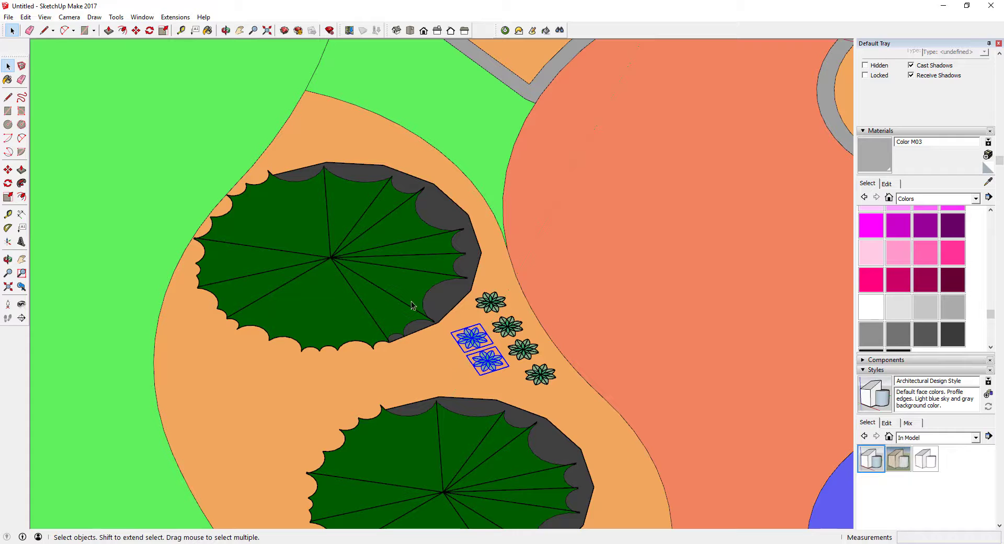
Switch to the top view and examine the overall landscape plan with its beds, trees and plants
scroll(411, 306, down, 3)
middle_drag(407, 337, 496, 329)
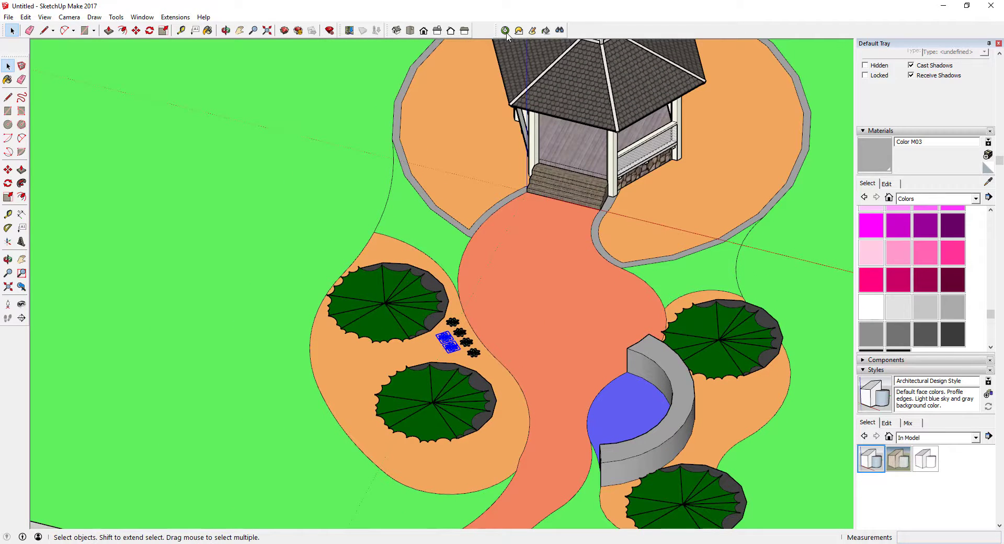
click(408, 31)
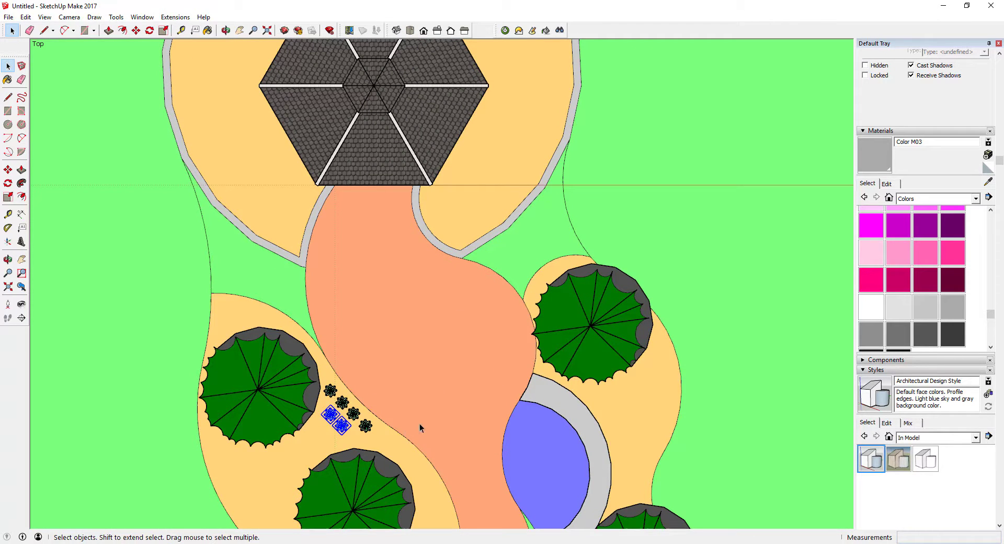
scroll(420, 423, down, 5)
scroll(435, 403, up, 2)
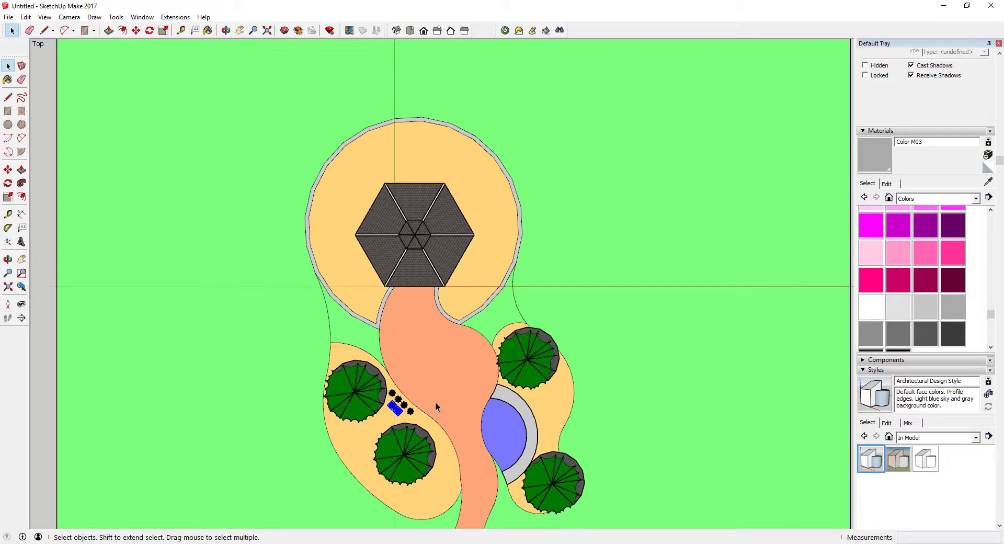
scroll(404, 245, down, 1)
scroll(425, 383, up, 1)
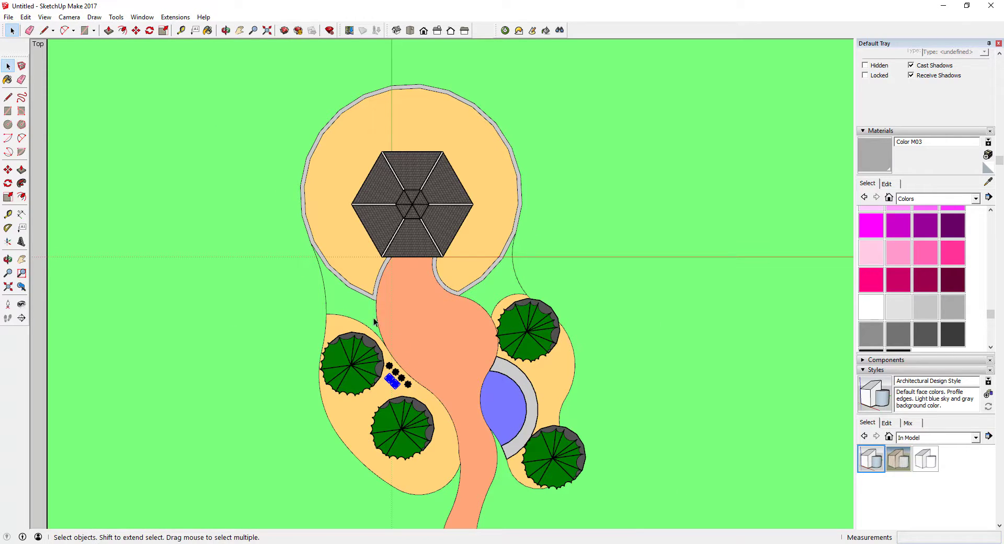
scroll(215, 235, down, 8)
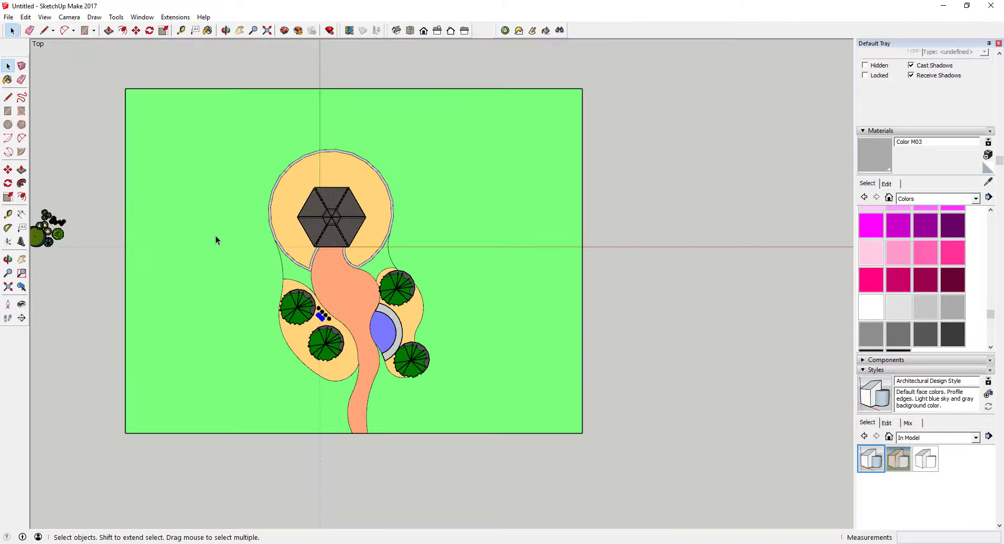
scroll(749, 263, up, 5)
scroll(705, 255, up, 4)
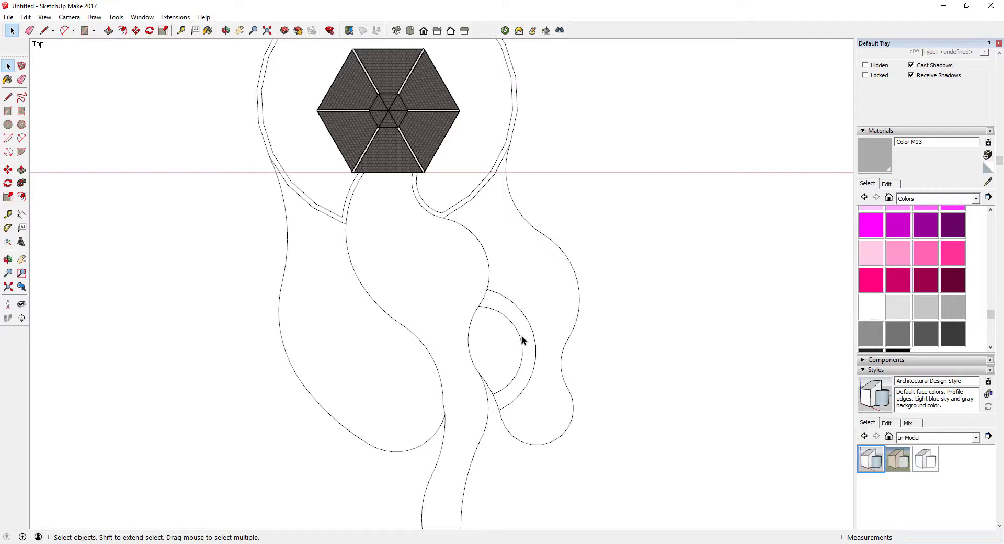
In the unpainted gazebo model, push/pull the curved band beside the path up about 4 feet into a wall
scroll(428, 262, up, 3)
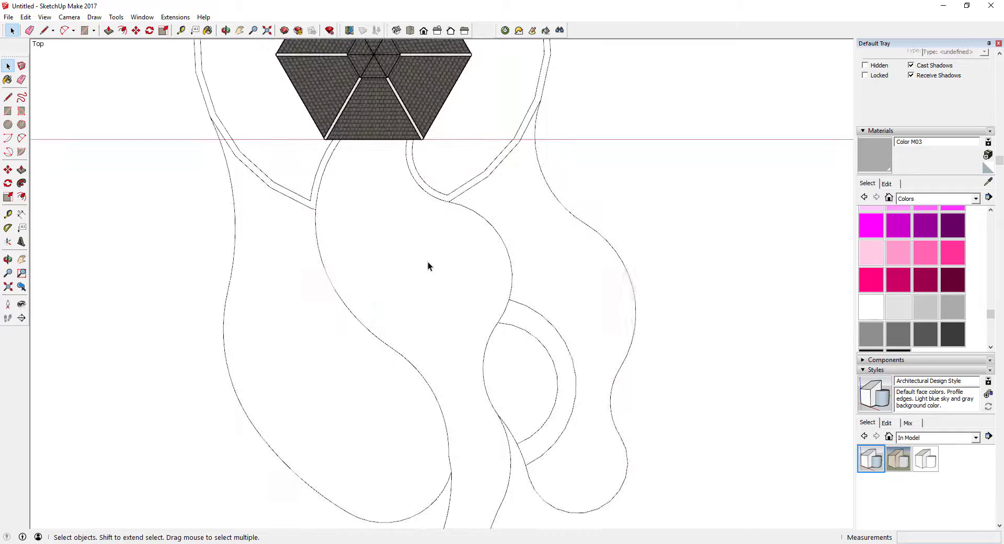
mouse_move(429, 255)
middle_down()
mouse_move(436, 206)
mouse_move(417, 15)
middle_up()
middle_drag(442, 266, 454, 228)
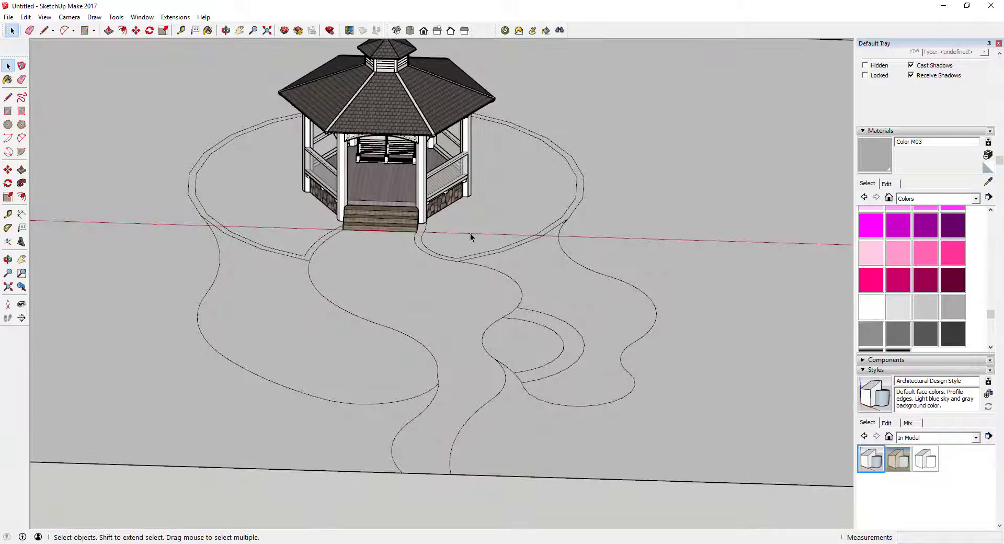
scroll(515, 317, down, 1)
scroll(384, 264, up, 2)
scroll(497, 450, down, 1)
scroll(446, 270, up, 2)
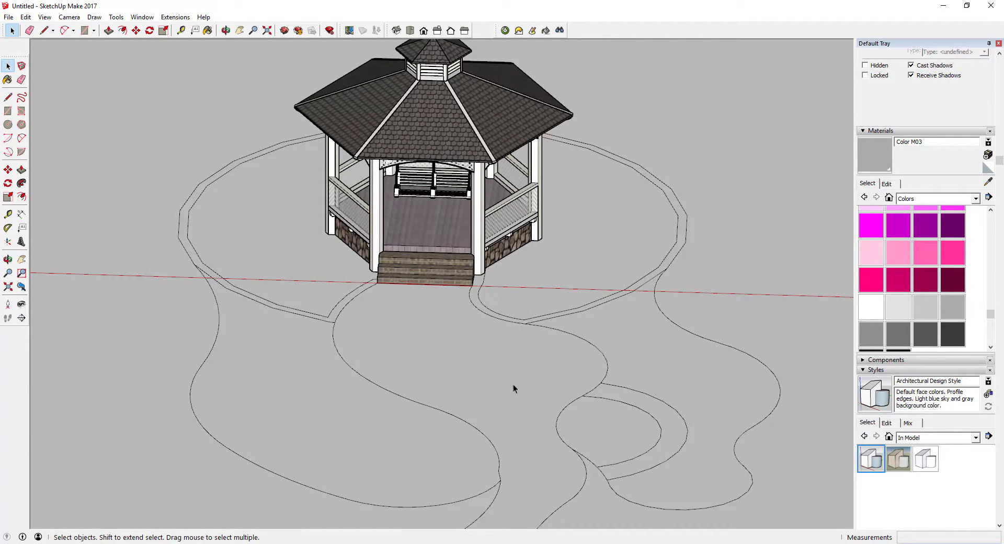
middle_drag(513, 384, 648, 406)
key(p)
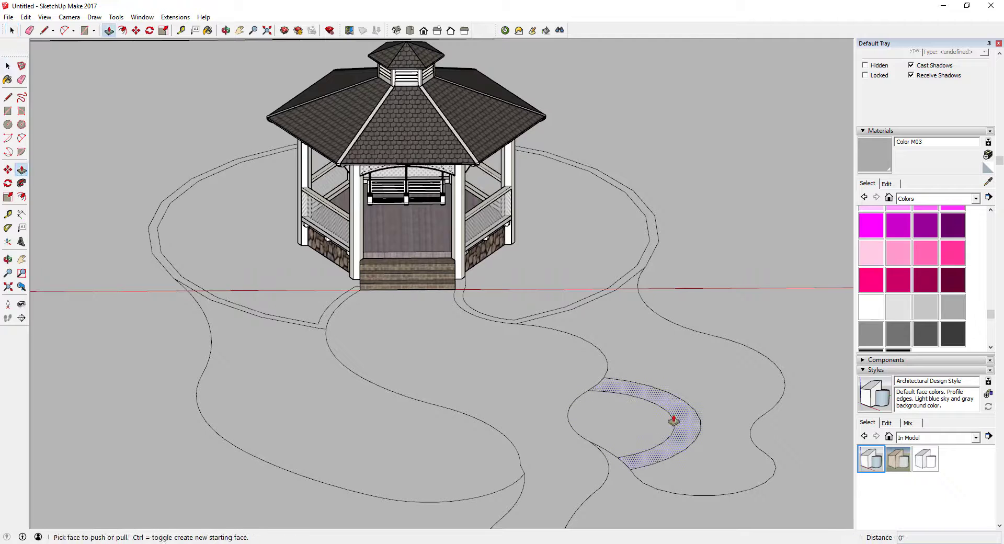
drag(673, 420, 678, 386)
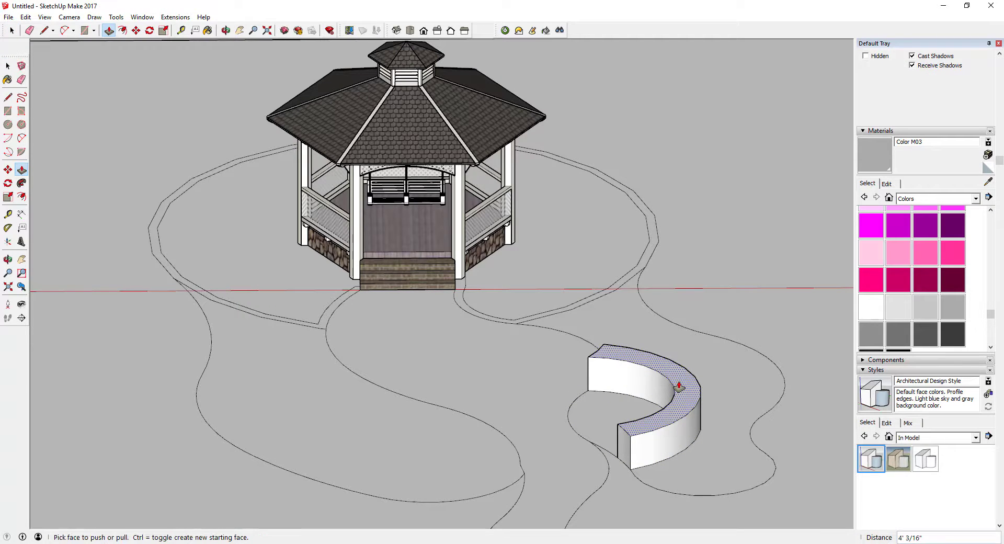
key(space)
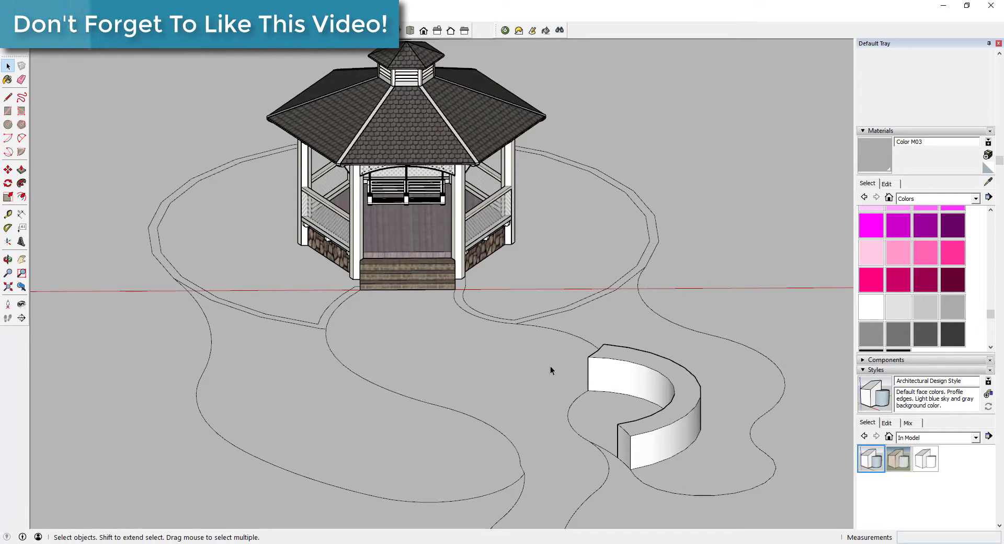
Paint the ground around the beds with Grass Dark Green from the Landscaping, Fencing and Vegetation materials
scroll(898, 236, up, 15)
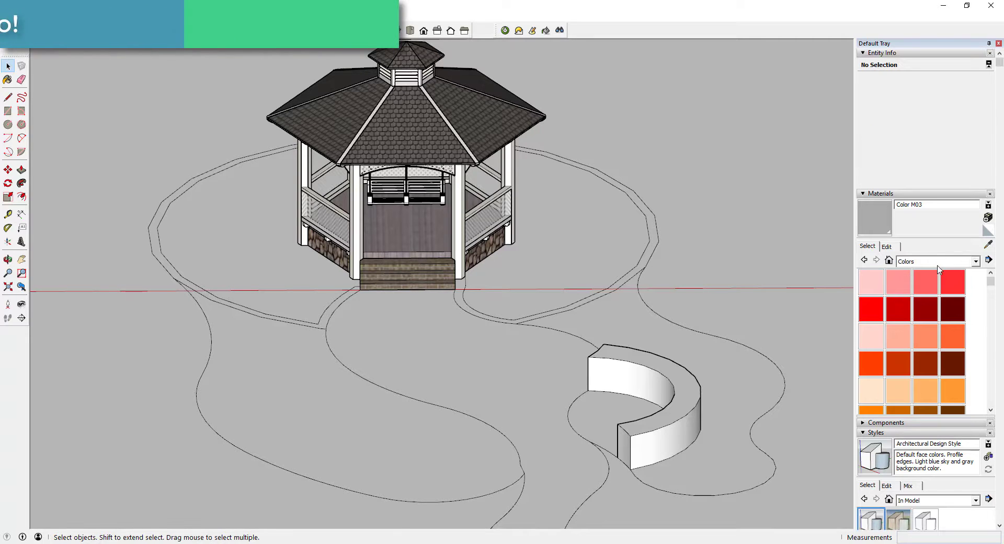
click(913, 261)
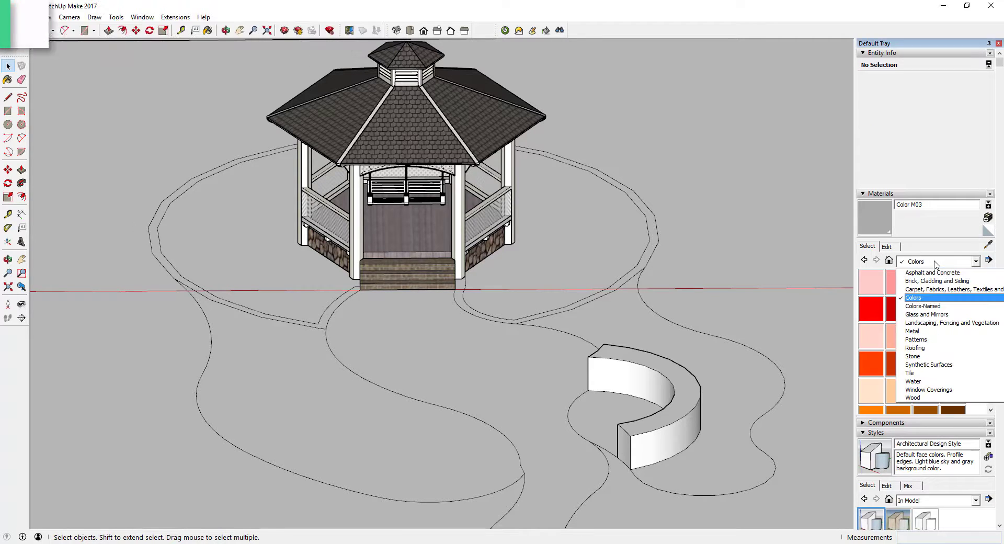
click(928, 322)
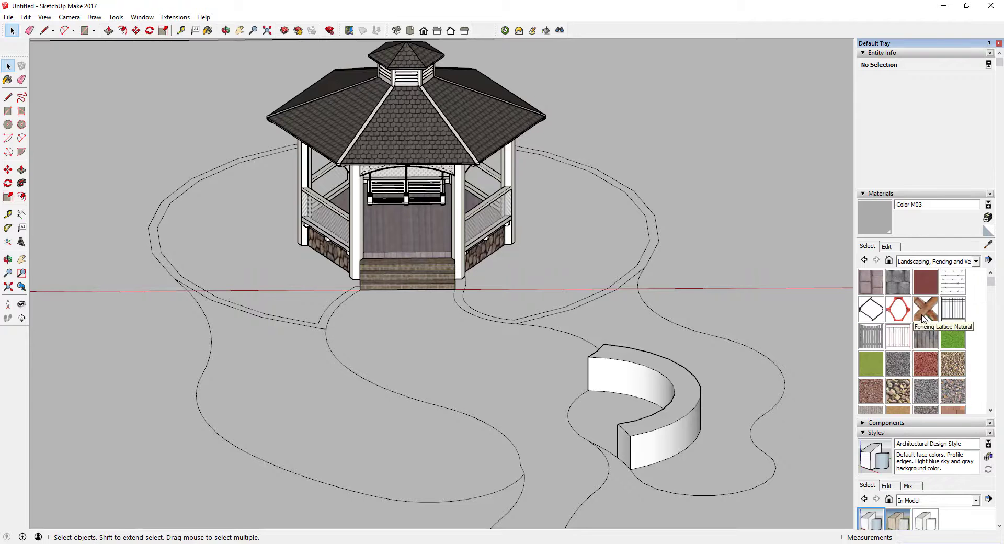
click(955, 343)
click(736, 270)
Examine the grass texture on the ground from far away and close up to judge its tiling
scroll(736, 270, down, 3)
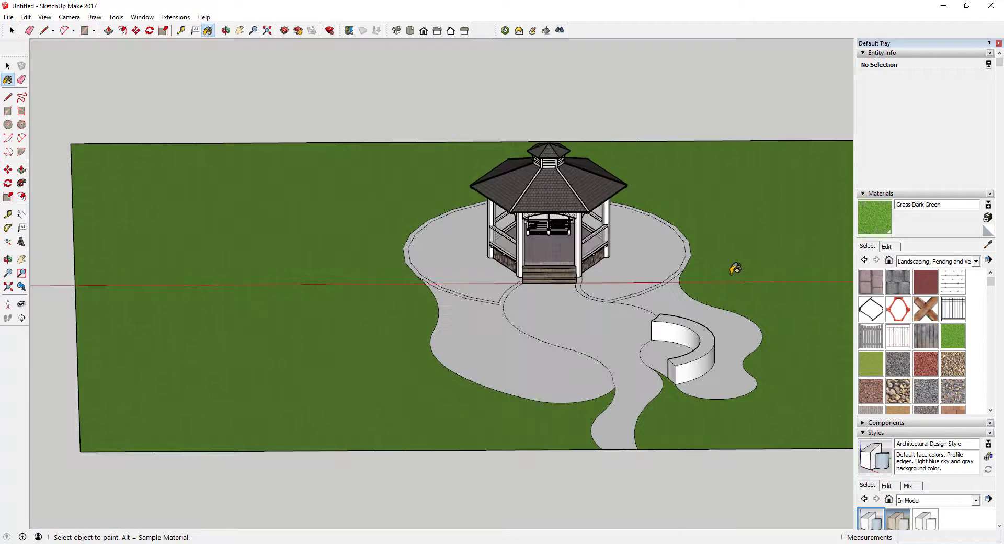
middle_drag(706, 280, 769, 270)
scroll(735, 277, up, 5)
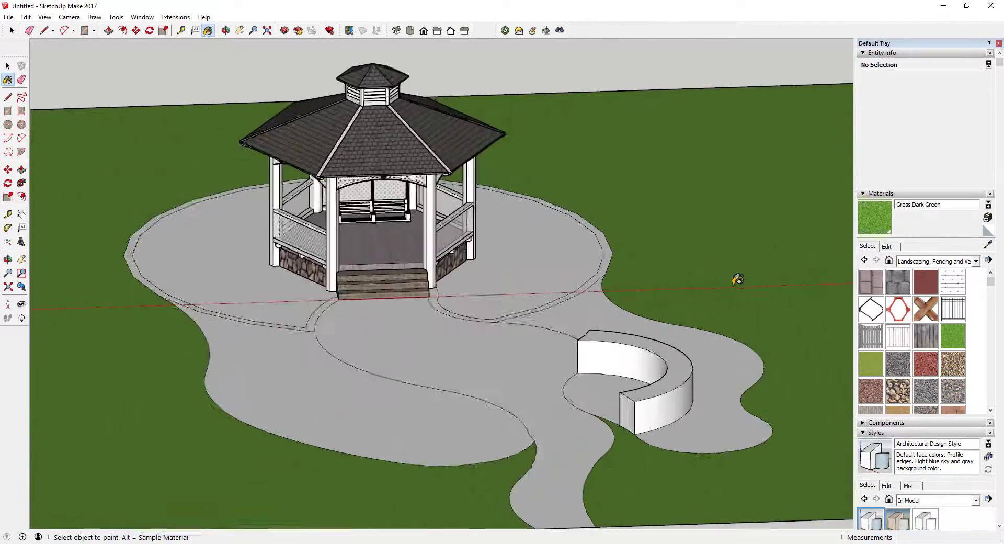
scroll(697, 269, down, 3)
scroll(249, 373, up, 5)
scroll(314, 372, up, 8)
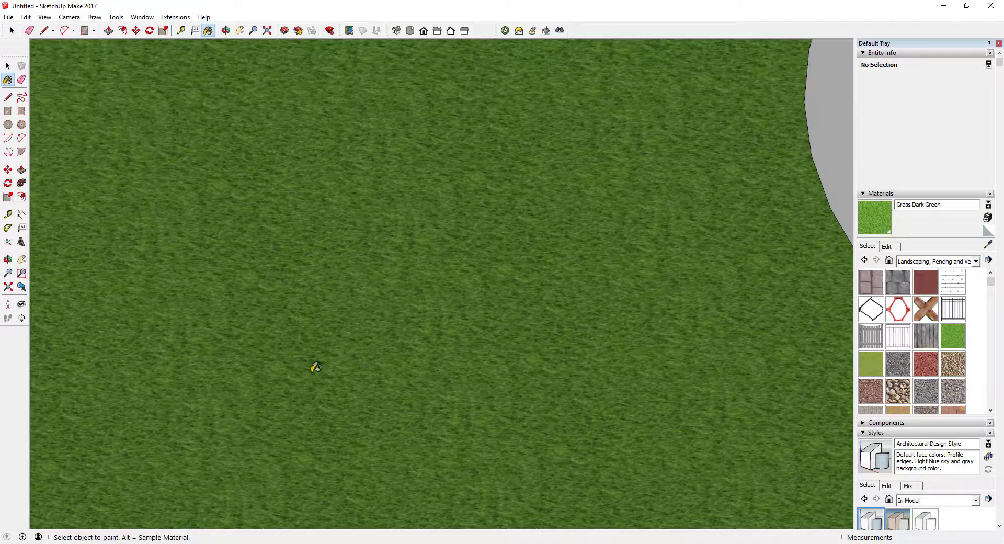
scroll(314, 370, up, 4)
scroll(356, 365, down, 6)
scroll(369, 361, down, 10)
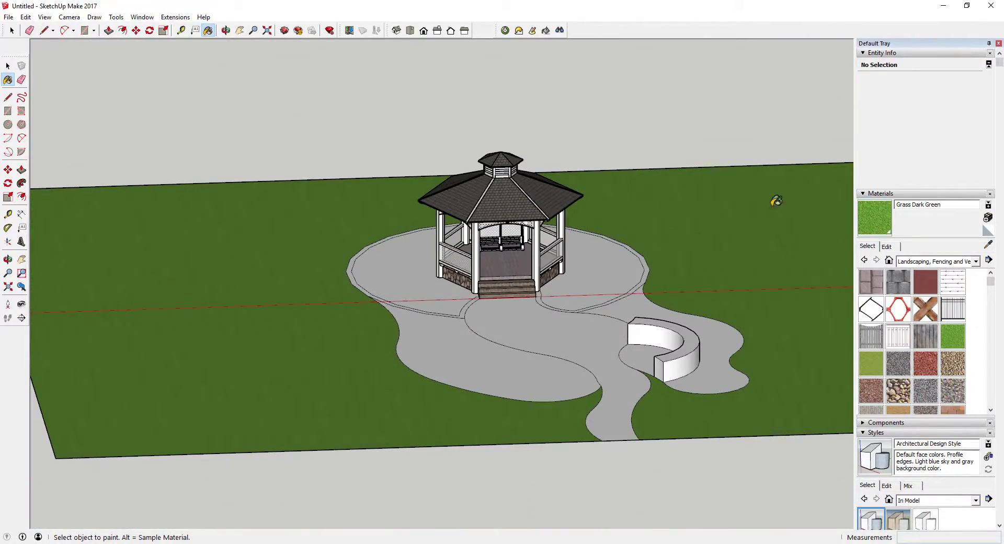
scroll(686, 269, up, 3)
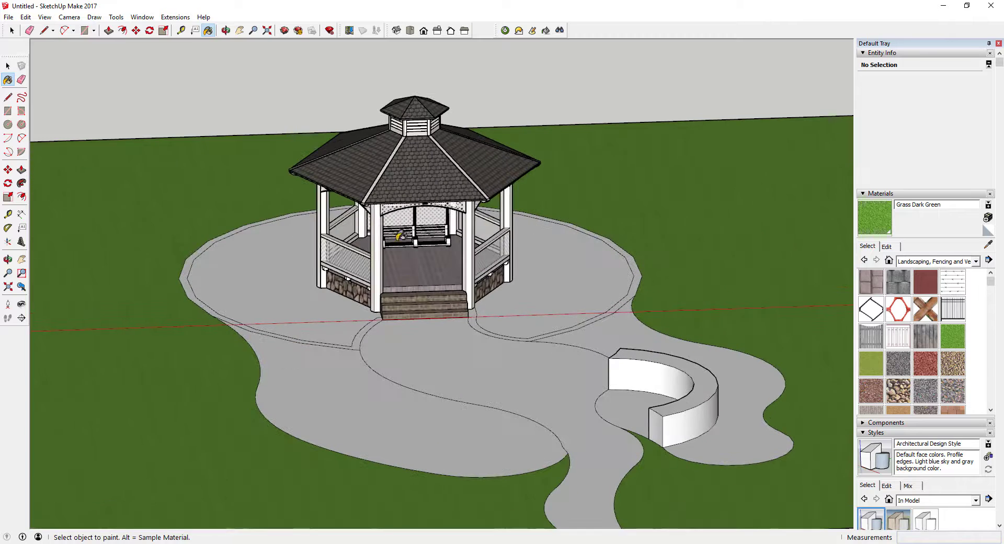
Edit the Grass Dark Green material and set its texture width to 10'
key(space)
click(888, 247)
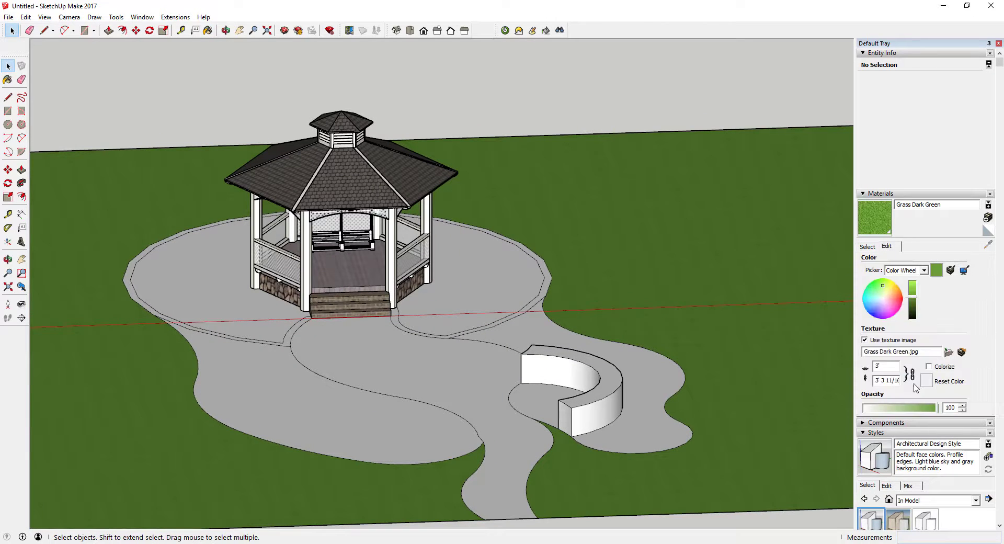
drag(892, 366, 820, 366)
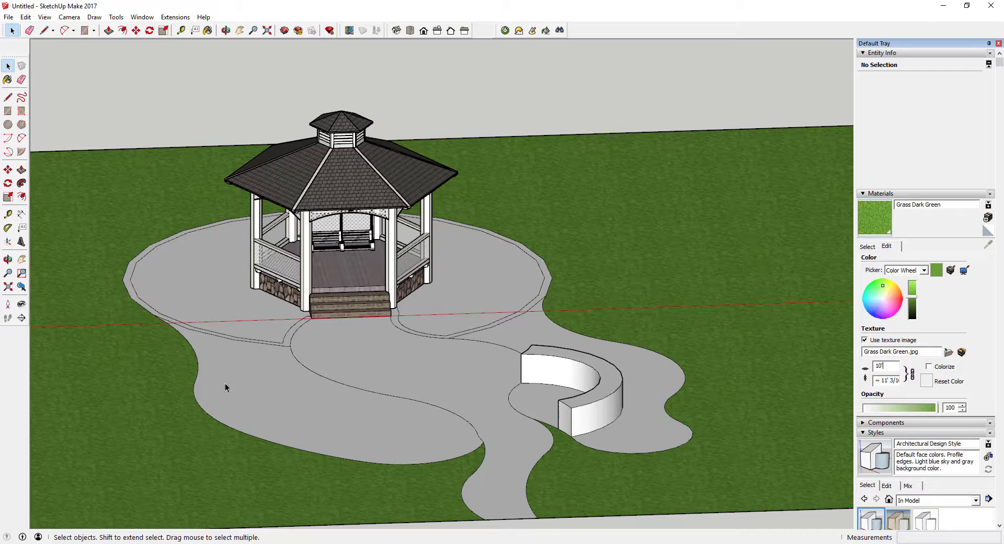
Check the ground's rescaled grass texture from several viewing distances to judge whether its pattern visibly repeats
scroll(552, 315, down, 2)
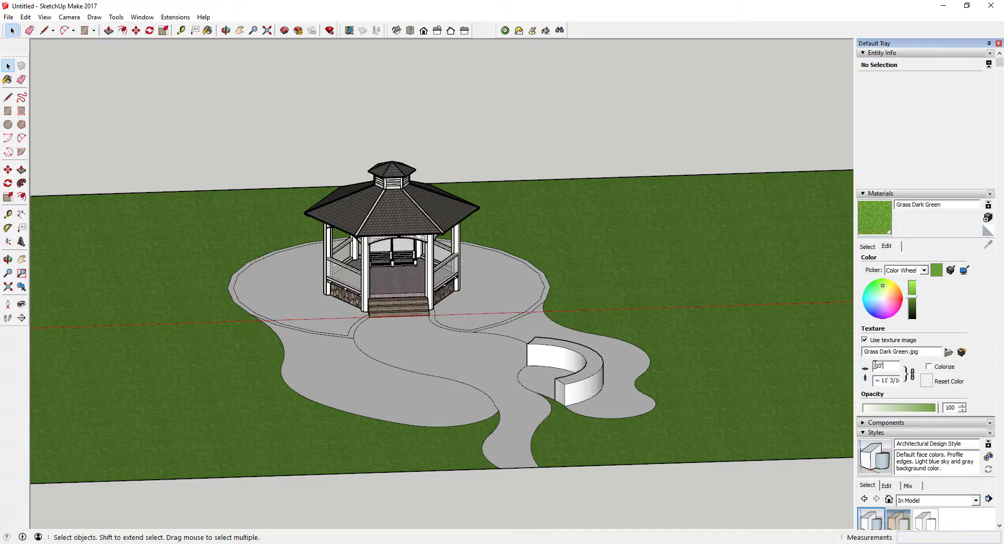
scroll(701, 295, down, 3)
scroll(672, 311, up, 4)
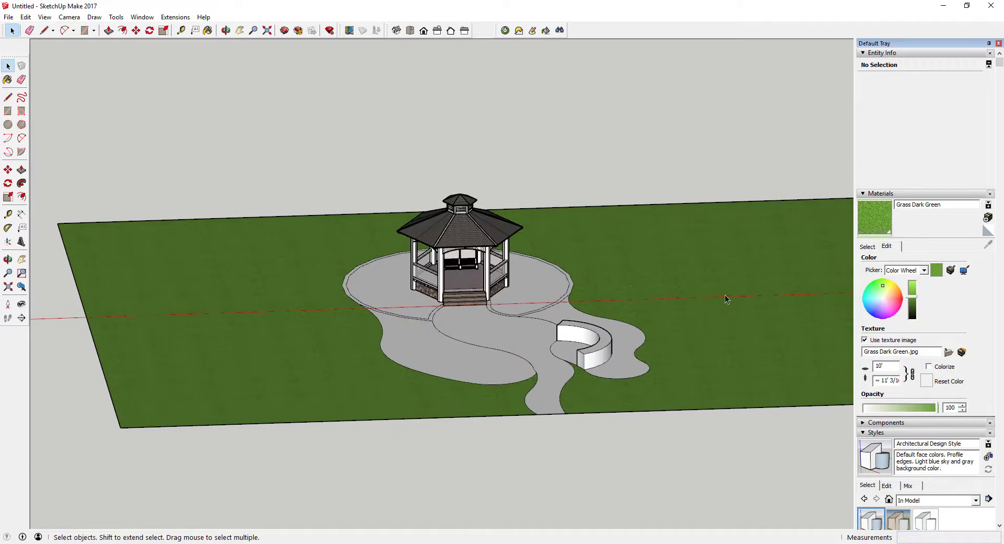
scroll(671, 313, up, 1)
middle_drag(550, 299, 567, 280)
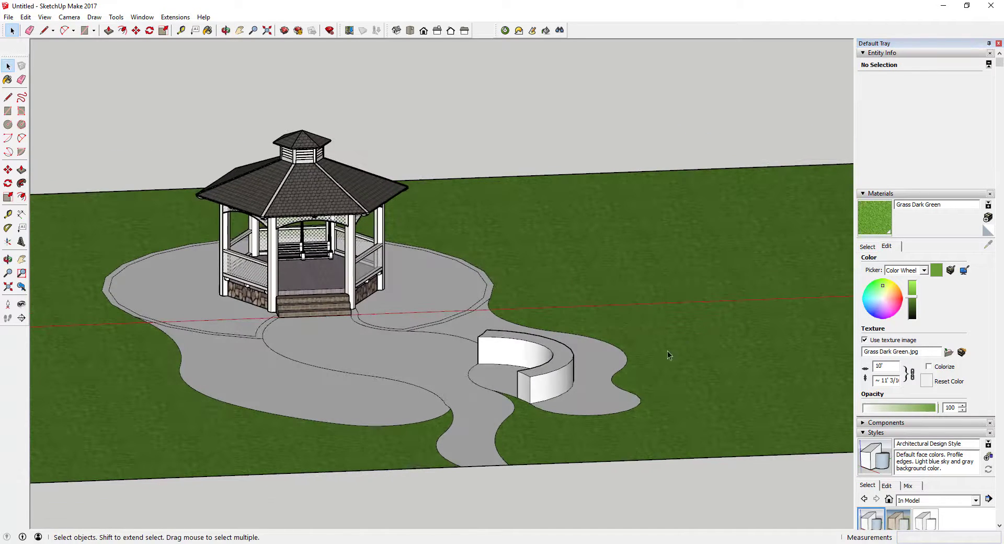
scroll(288, 353, up, 1)
scroll(430, 366, down, 3)
scroll(218, 353, up, 2)
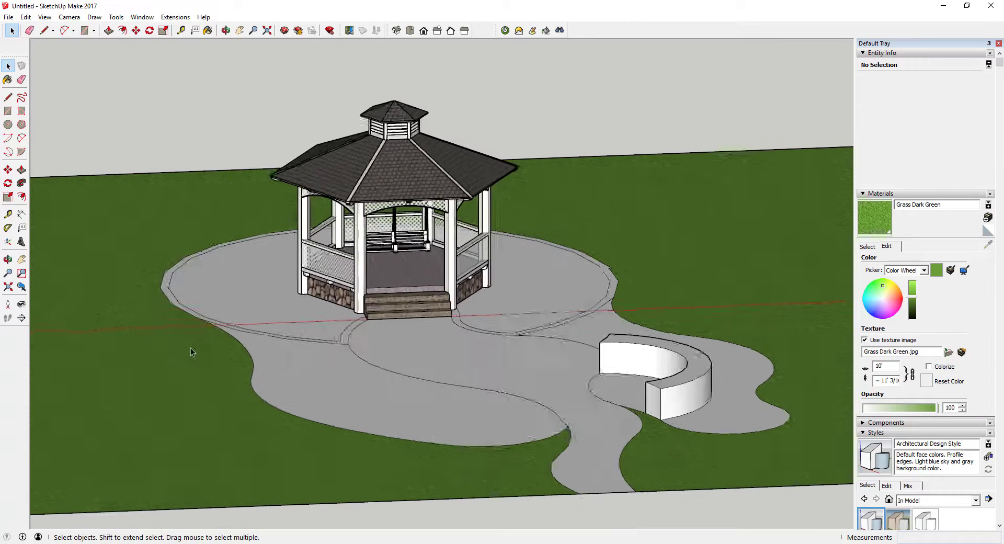
scroll(277, 355, up, 2)
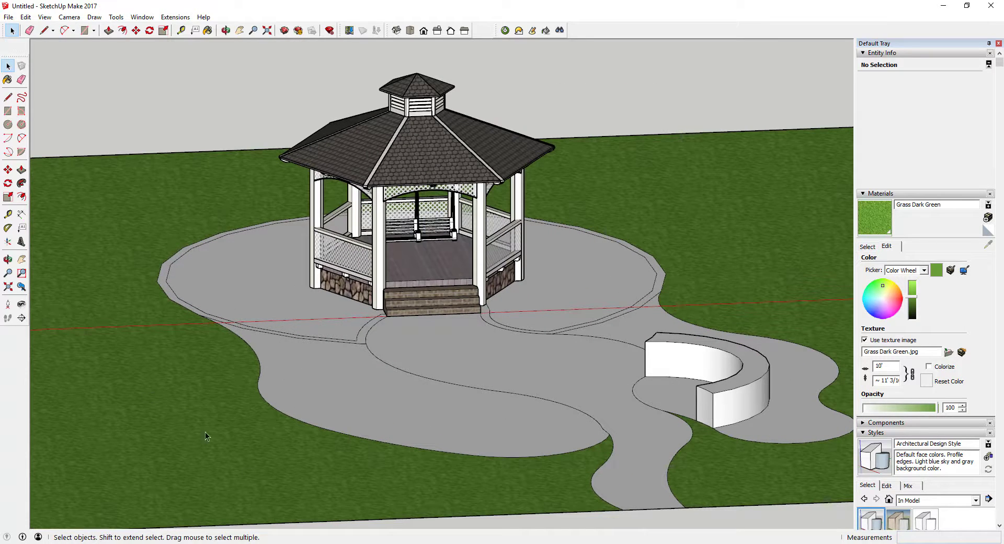
Try a 120' texture width on the Grass Dark Green material, and restore the width to 10'
click(883, 367)
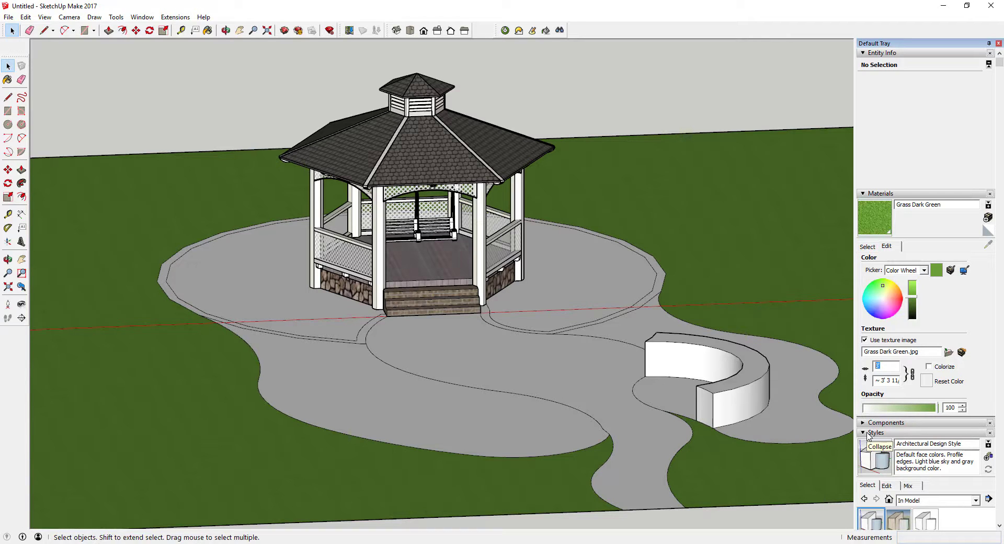
text(1)
key(BackSpace)
key(BackSpace)
text(20')
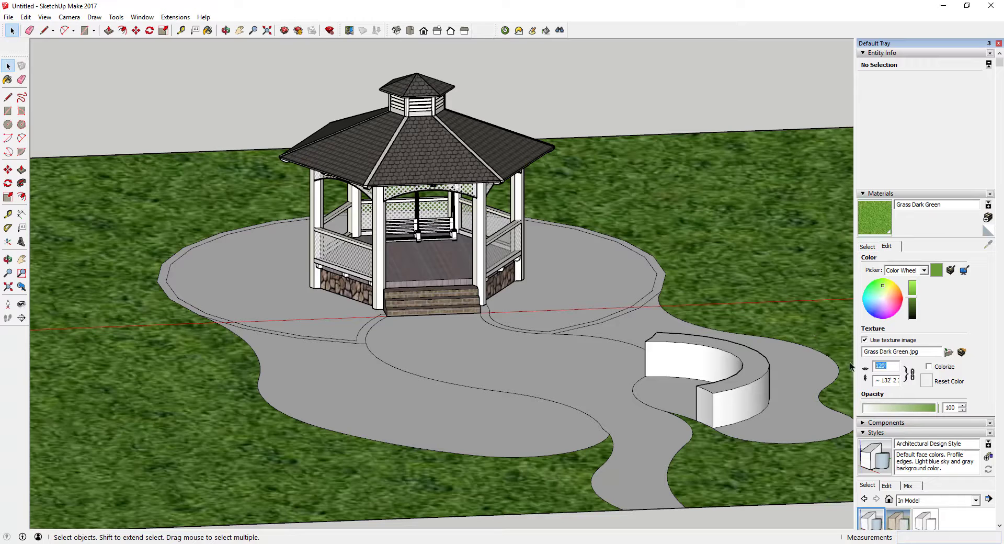
text(10)
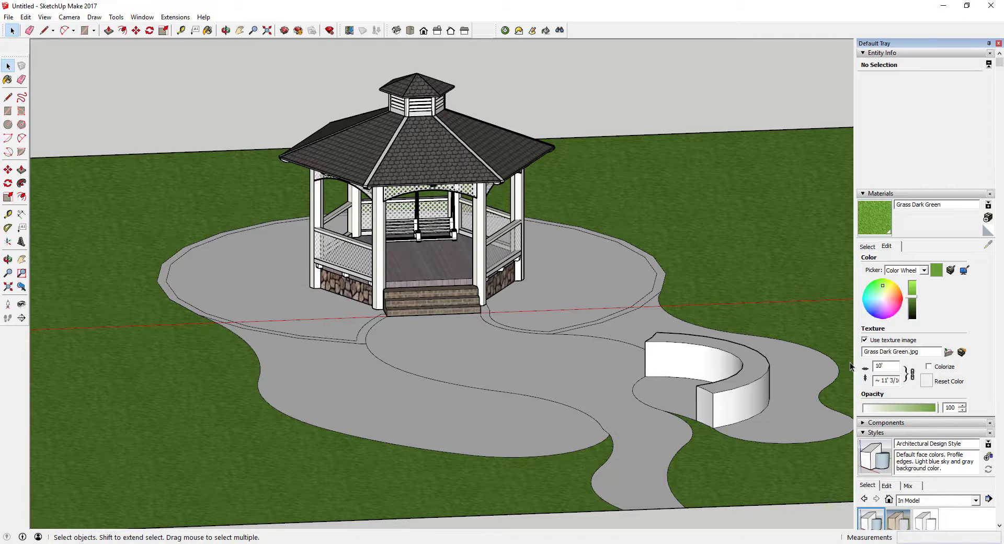
Paint the curved path in front of the gazebo steps with Asphalt Stamped Brick
middle_drag(579, 312, 551, 386)
click(867, 246)
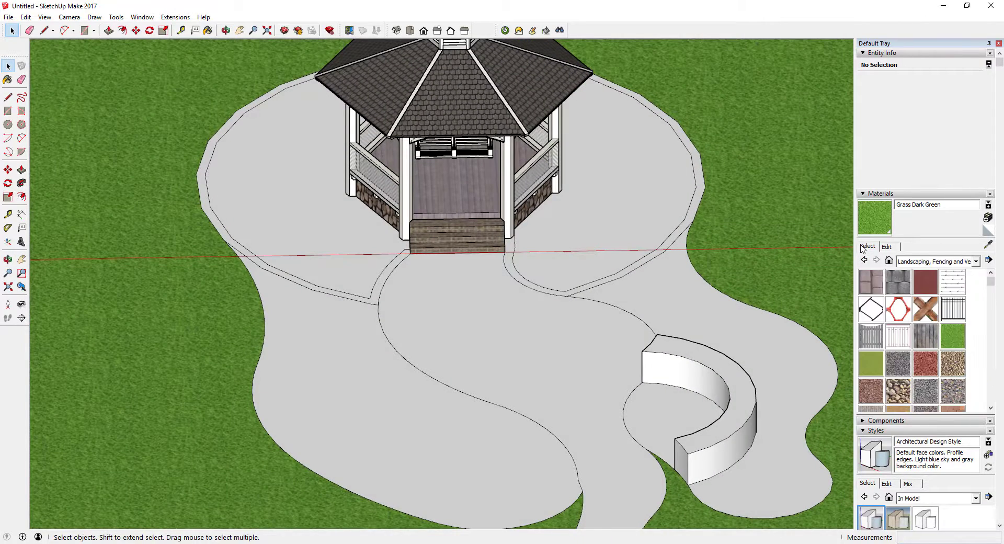
click(871, 283)
click(531, 350)
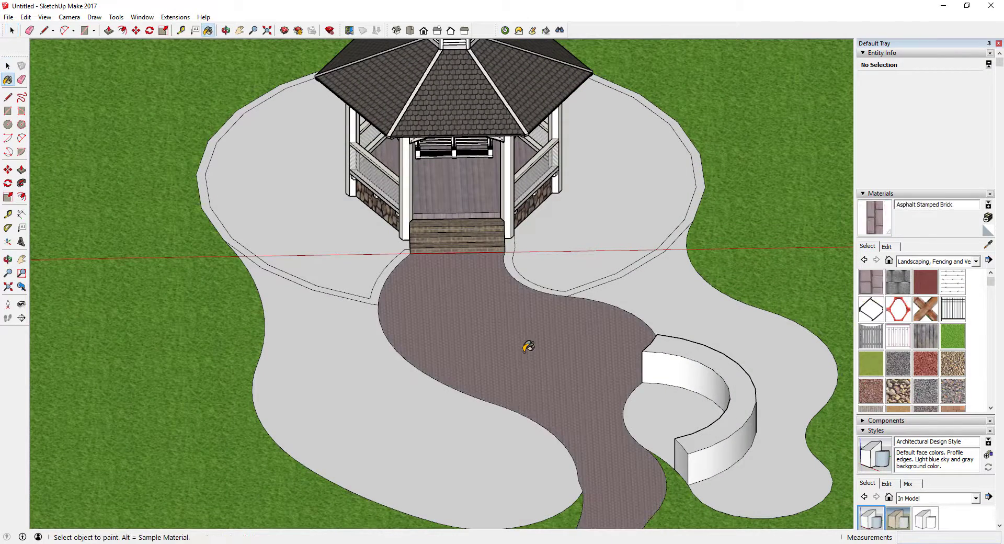
Set the Asphalt Stamped Brick material's texture width to 2'
click(886, 246)
double_click(884, 365)
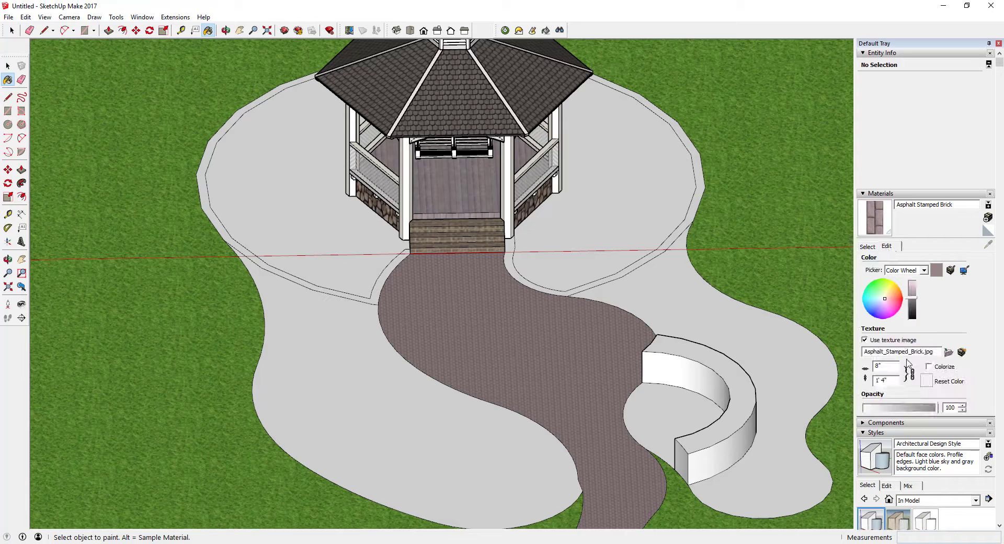
text(8)
key(Return)
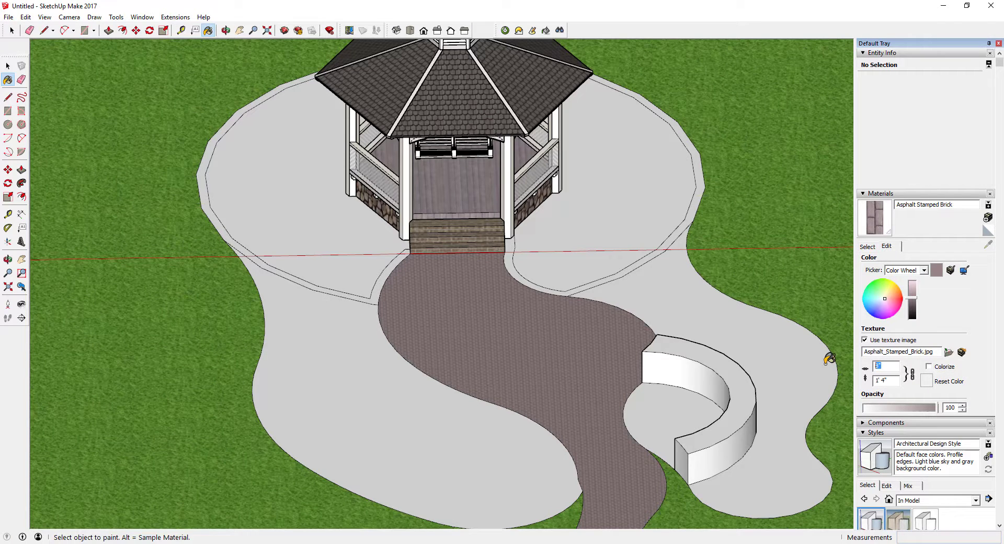
text(2')
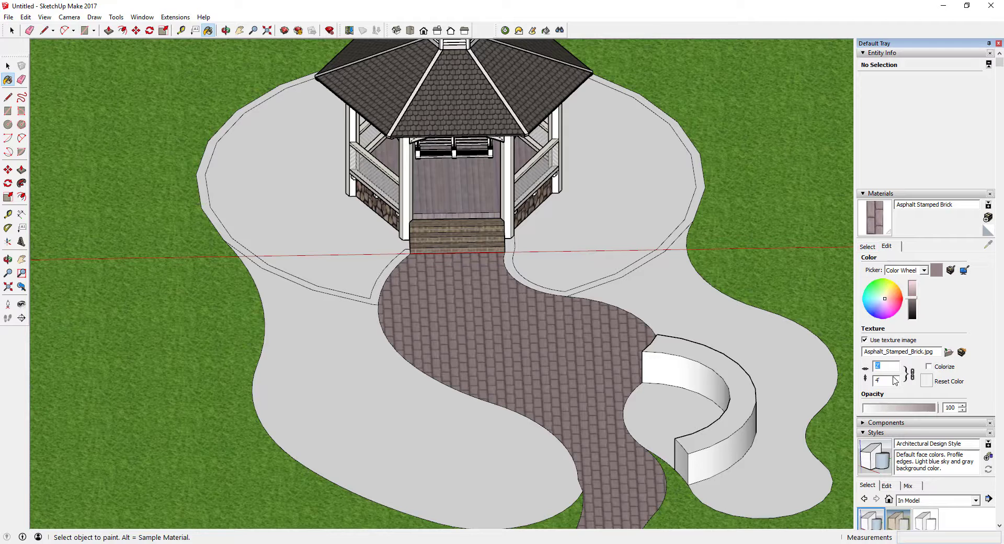
Paint the curved path with Pavers Herringbone Brick from the Landscaping, Fencing and Vegetation materials
click(866, 246)
scroll(888, 278, down, 5)
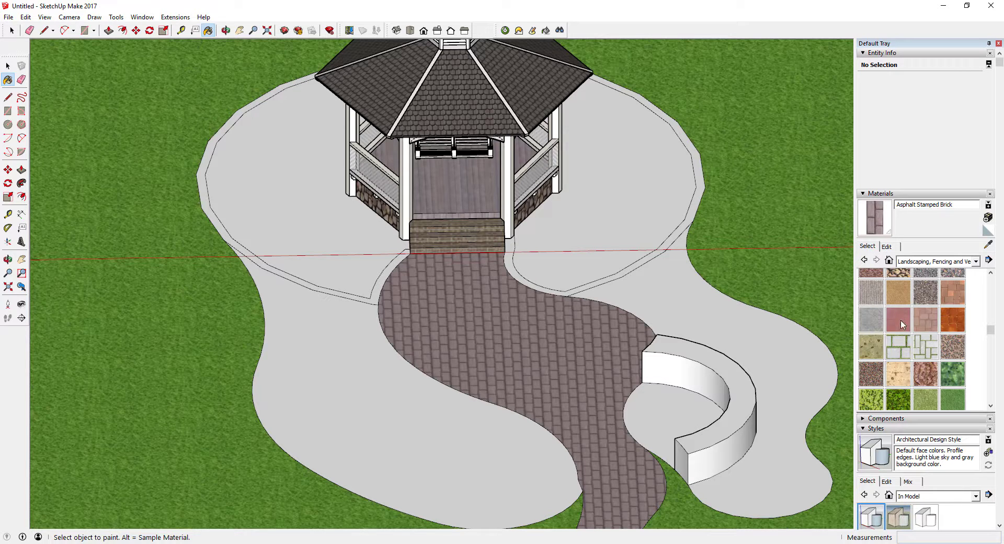
click(901, 325)
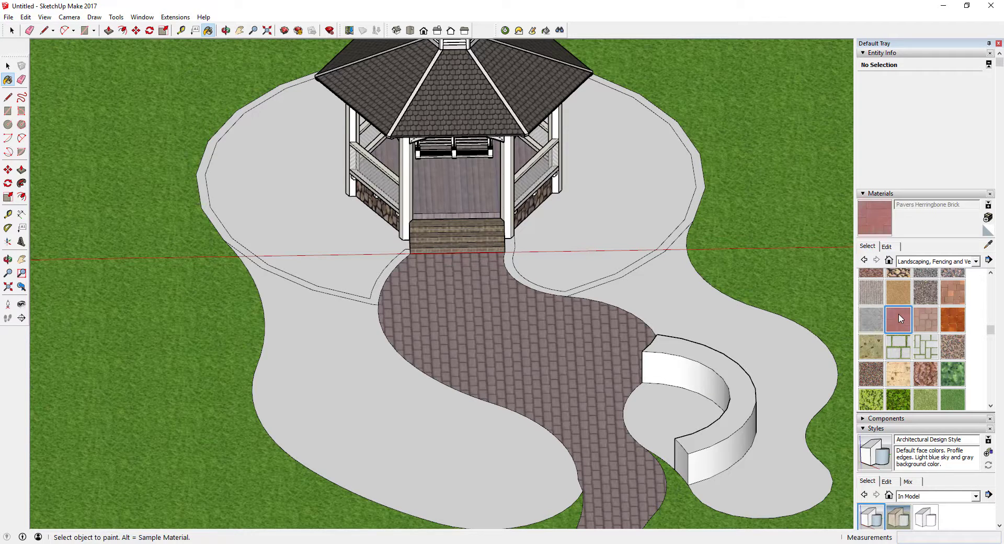
click(506, 342)
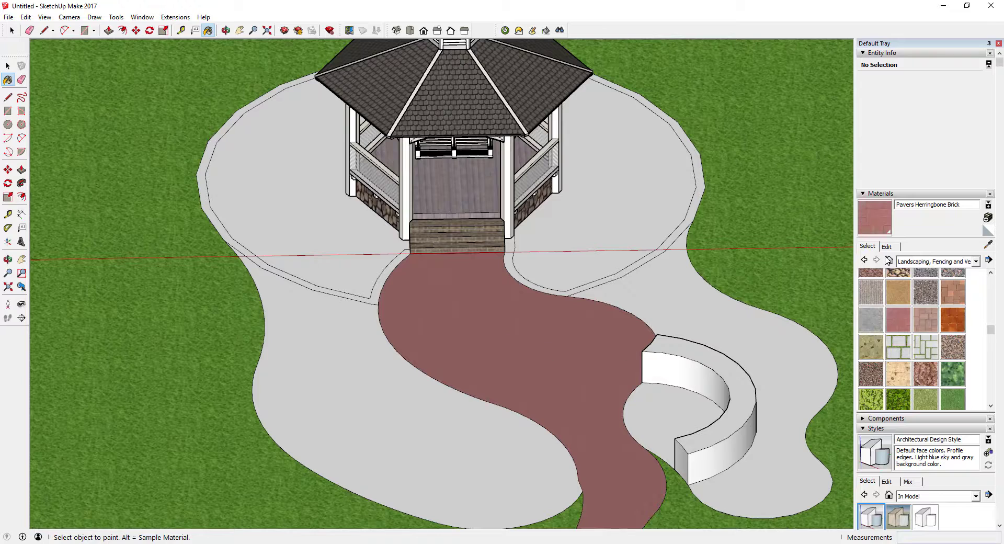
Set the Pavers Herringbone Brick texture width to 5' and check the paver size on the path up close
click(886, 246)
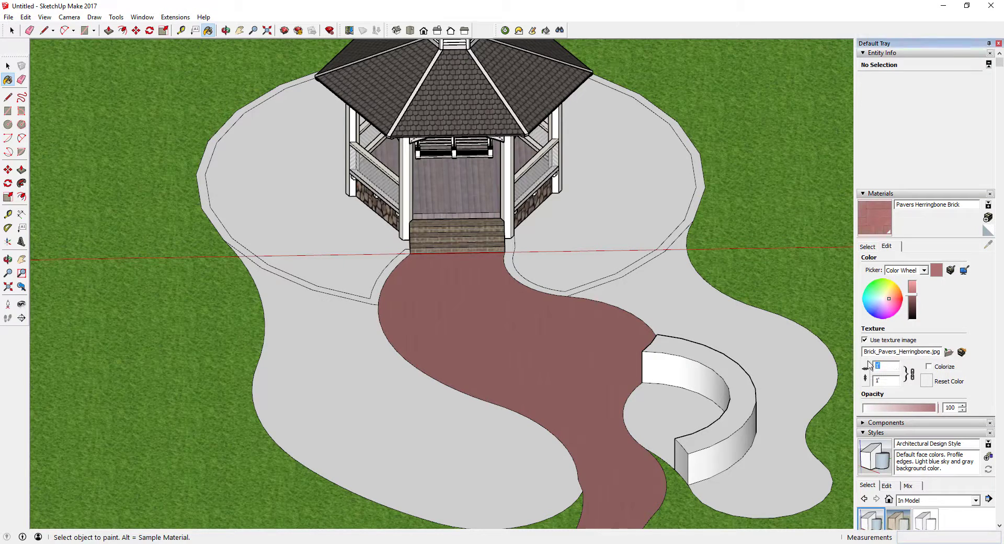
text(5)
mouse_move(572, 418)
middle_down()
mouse_move(448, 344)
mouse_move(493, 398)
mouse_move(493, 435)
mouse_move(471, 477)
mouse_move(528, 446)
mouse_move(565, 336)
middle_up()
scroll(494, 398, up, 5)
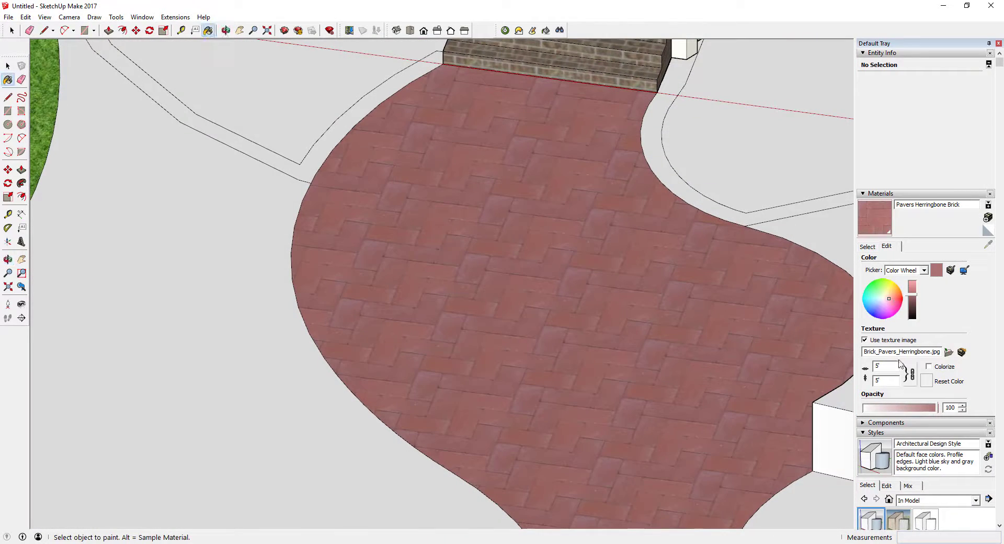
click(878, 366)
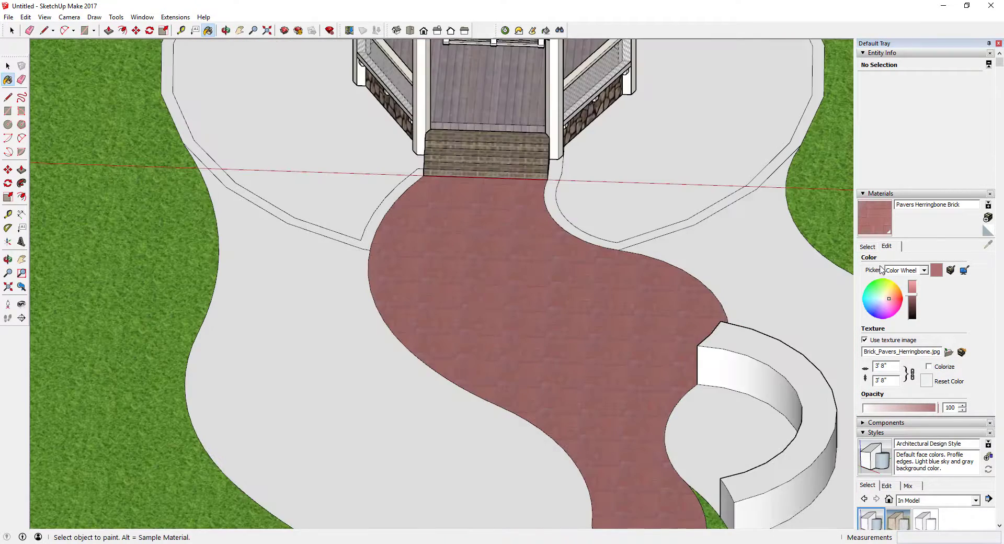
Paint the large planting beds on both sides of the path with Groundcover Wood Mix
click(869, 248)
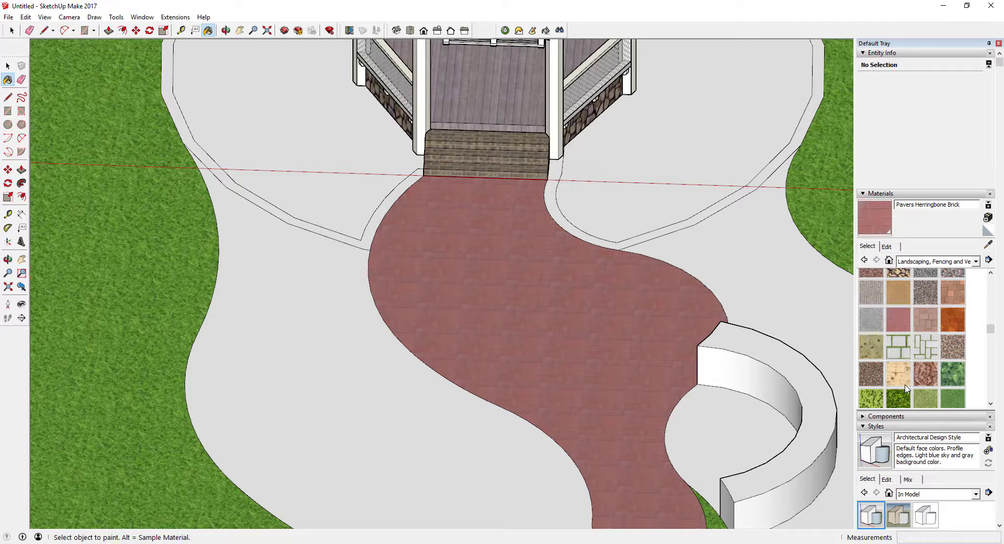
scroll(901, 352, up, 2)
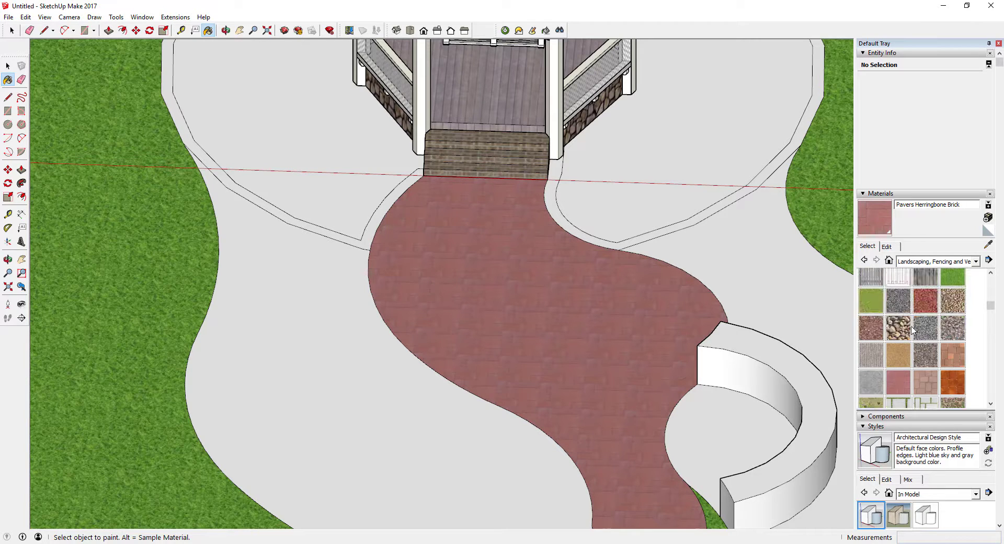
scroll(952, 312, down, 3)
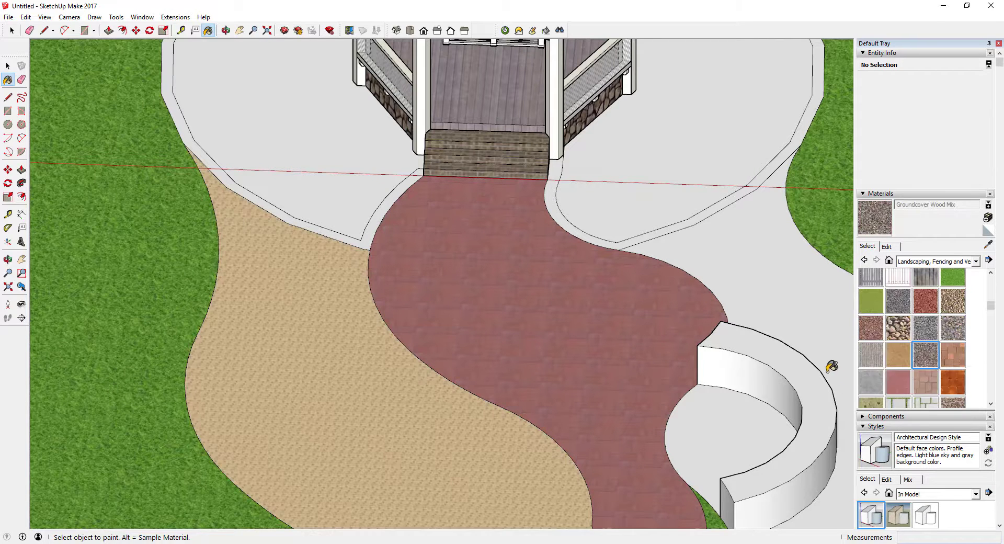
click(451, 396)
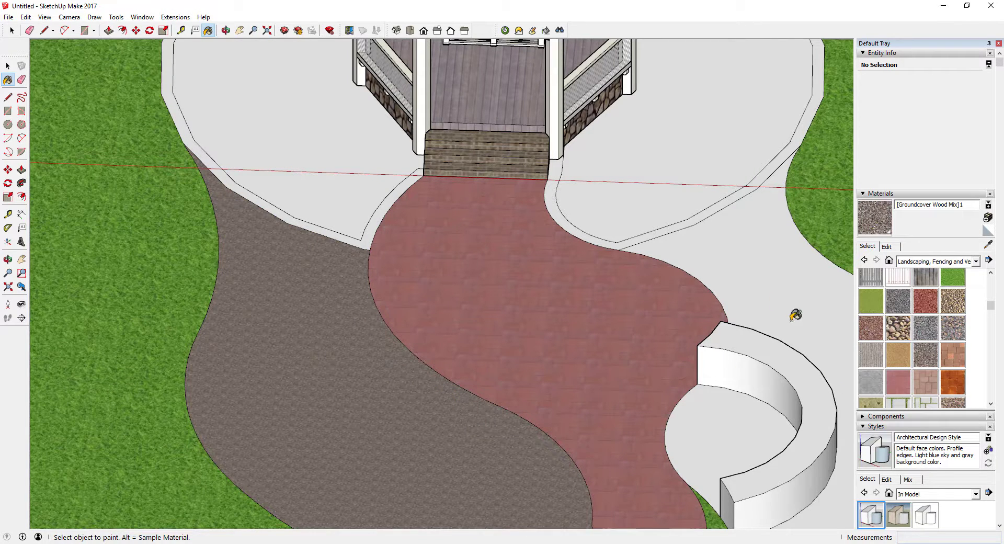
click(828, 359)
Set the Groundcover Wood Mix texture width to 4' and paint the beds around the gazebo with it
text(44)
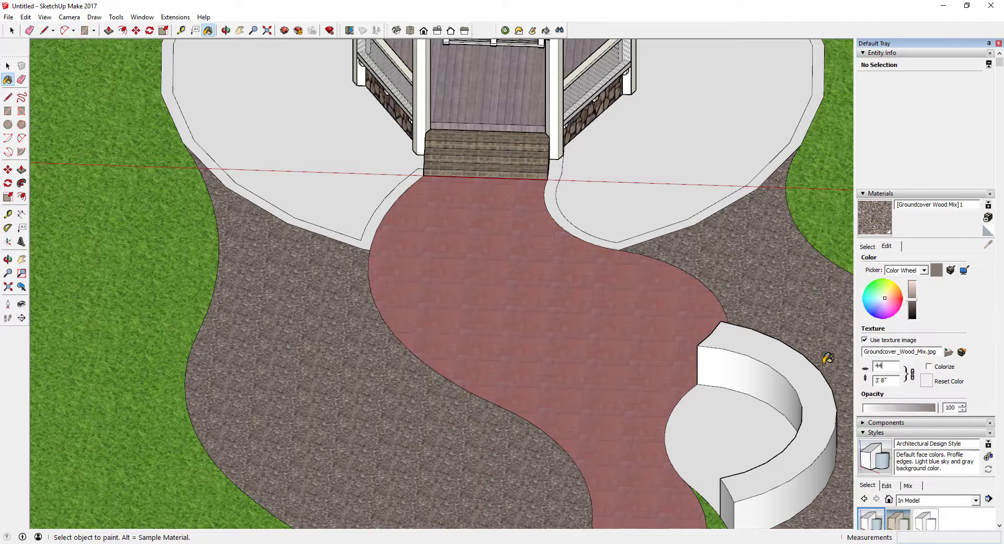
key(BackSpace)
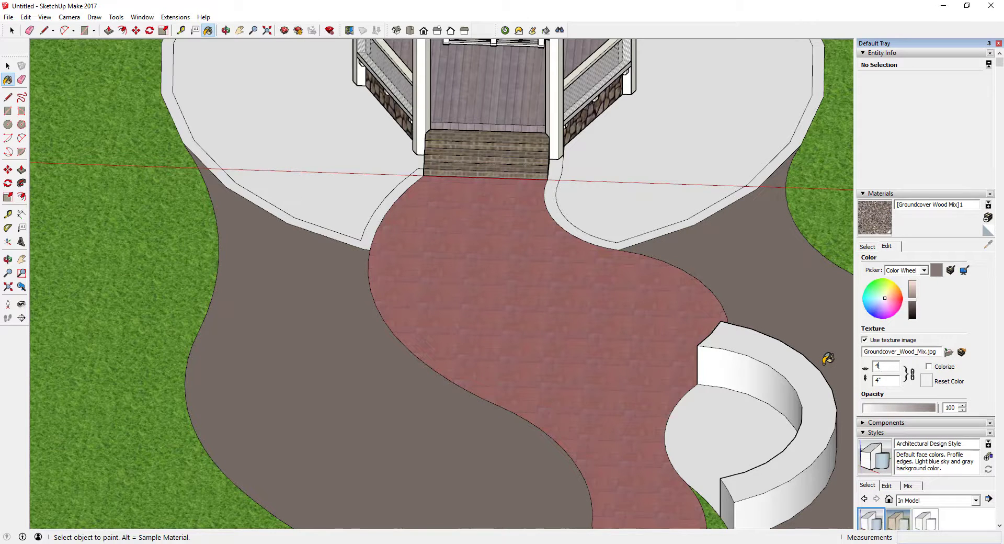
text(')
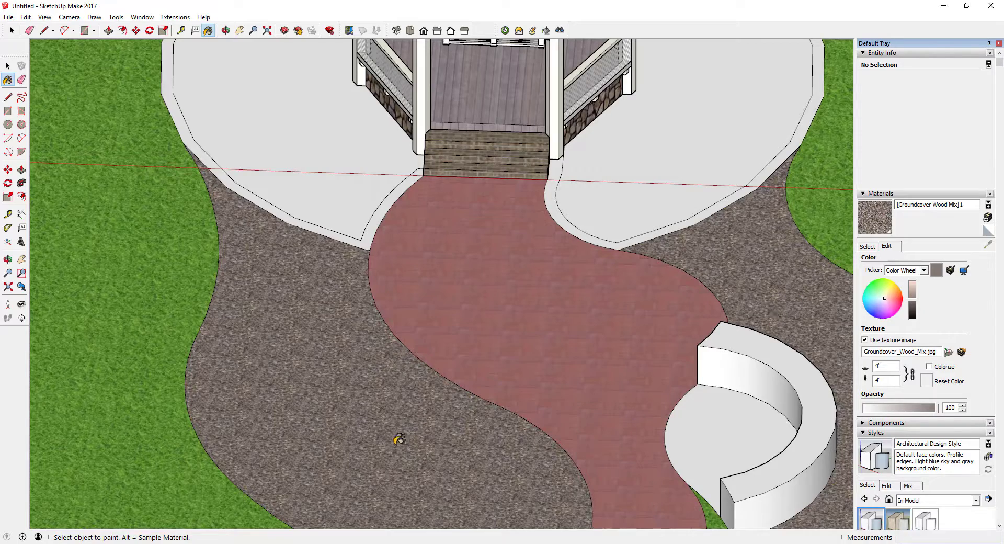
click(313, 130)
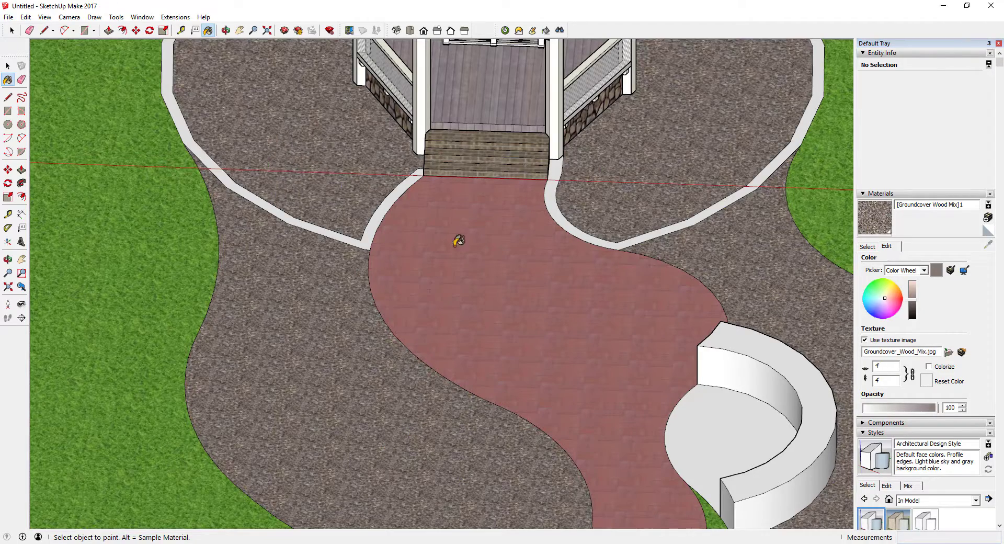
Offset the outline of the large bed on the path's left side inward by about 10" to form a border strip
scroll(470, 262, down, 5)
mouse_move(489, 298)
middle_down()
mouse_move(539, 293)
mouse_move(433, 348)
middle_up()
scroll(419, 374, up, 10)
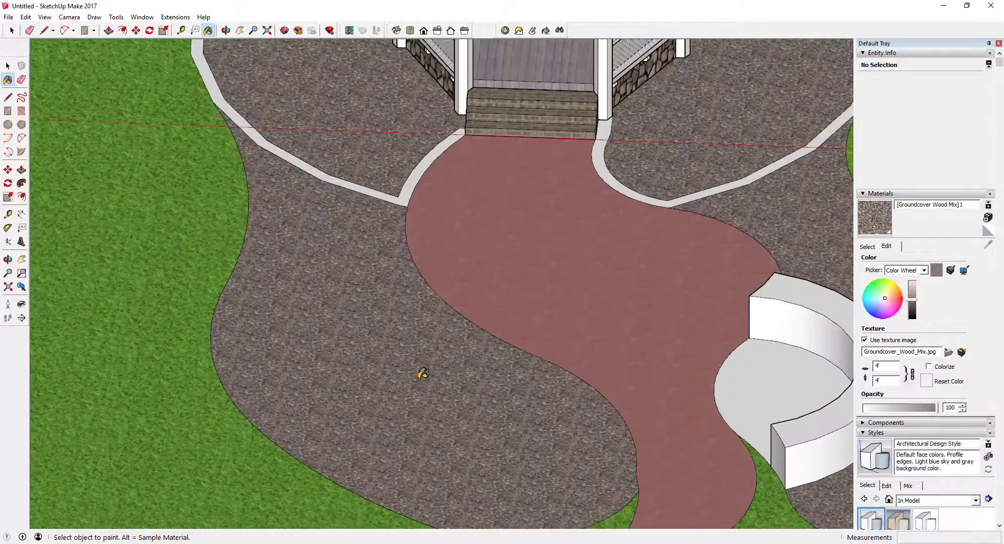
scroll(395, 380, down, 5)
scroll(360, 337, up, 3)
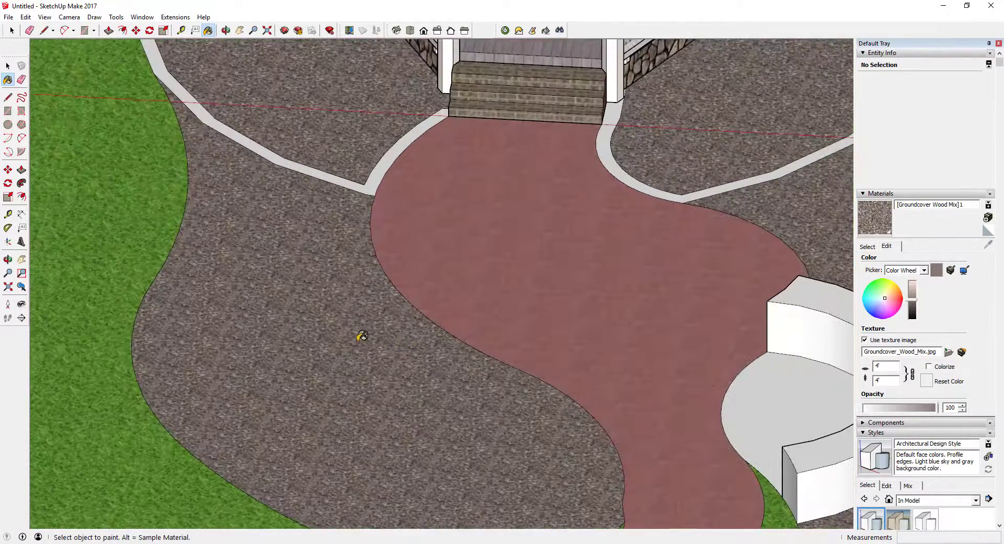
key(space)
key(f)
click(385, 294)
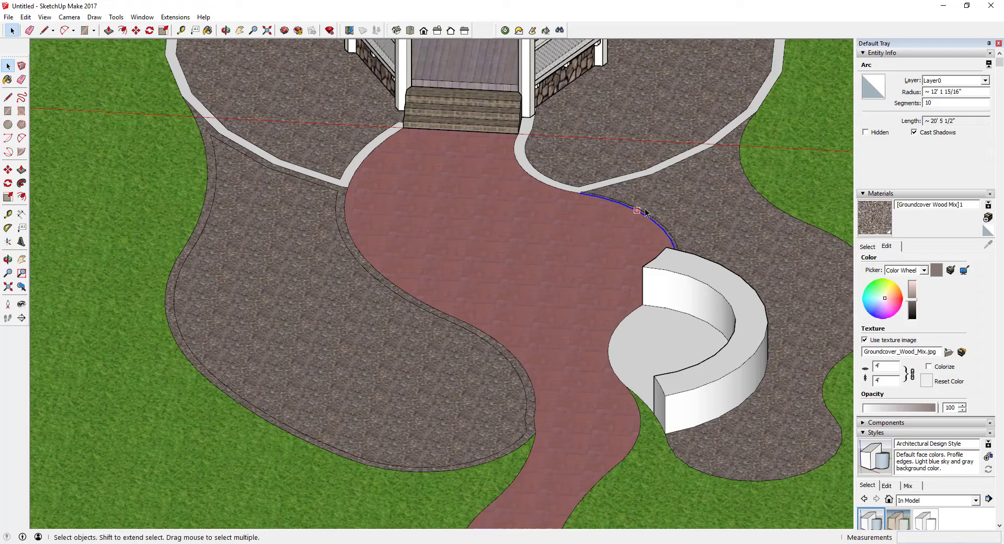
key(f)
click(645, 215)
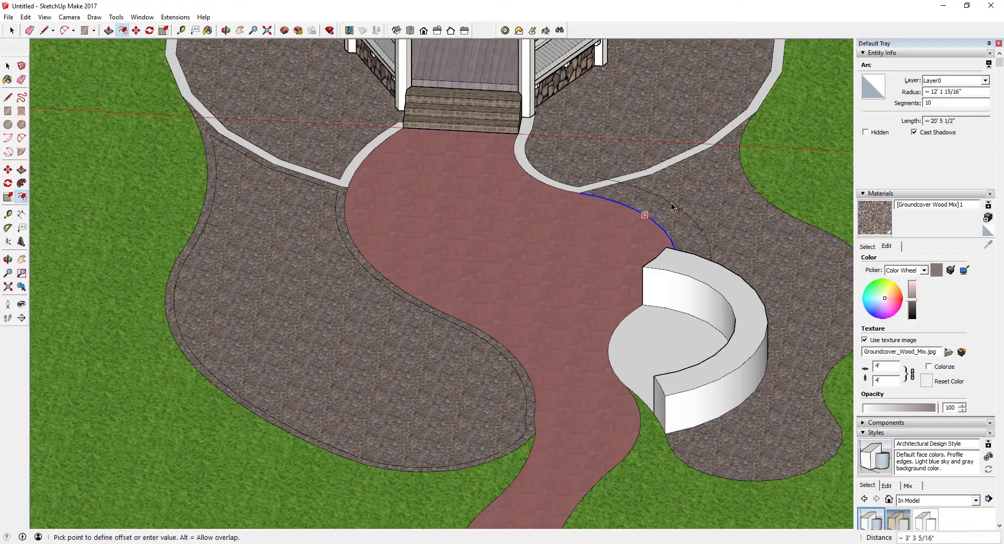
click(713, 206)
key(space)
Offset the whole outline of the bed behind the curved wall inward by about 1' to form a border strip
click(683, 213)
key(f)
click(649, 218)
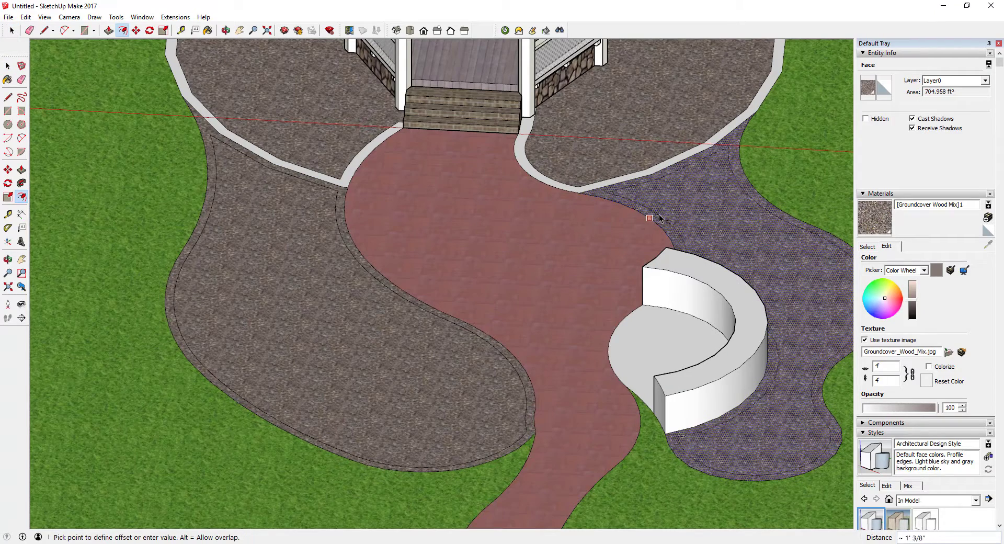
click(654, 218)
key(space)
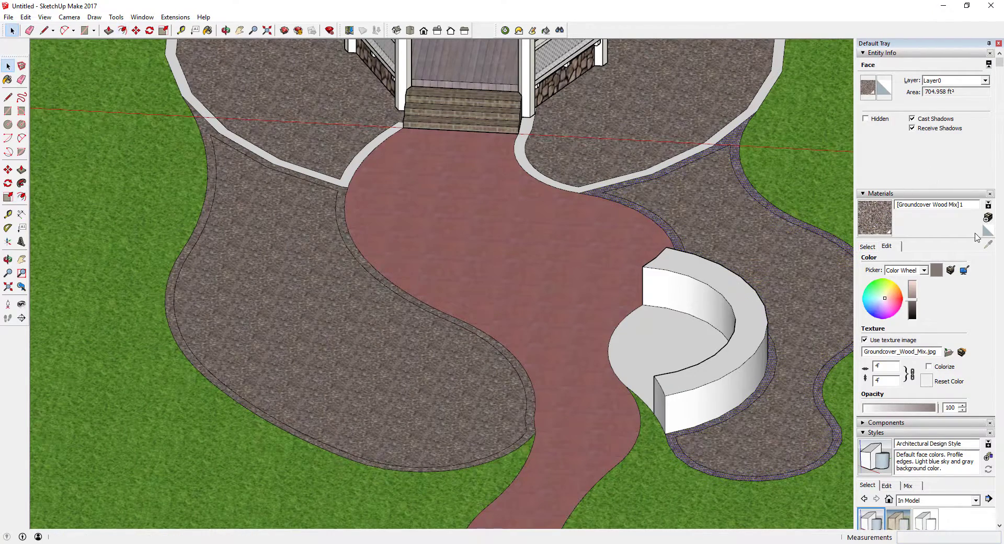
Paint the border strips of the two large beds beside the path with the Default material
click(988, 232)
click(731, 134)
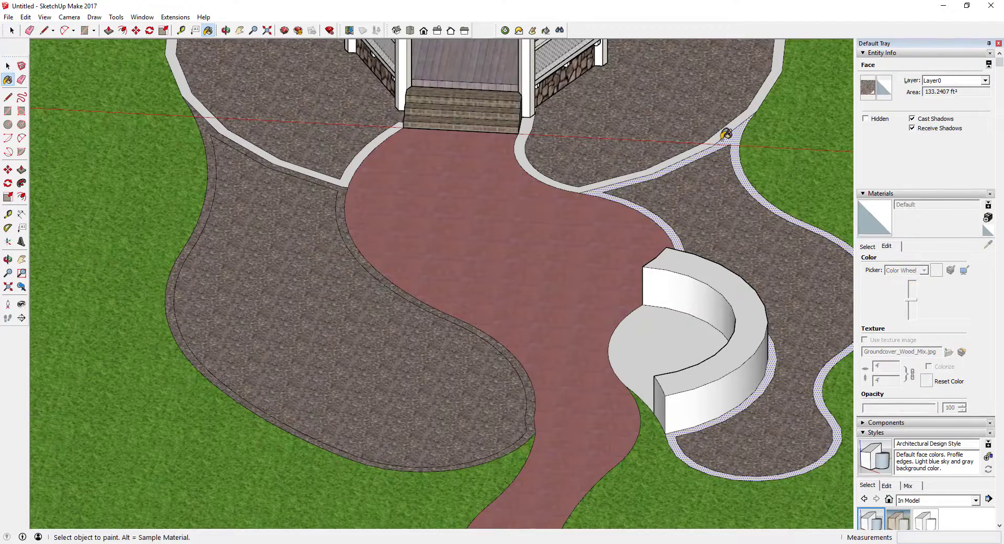
scroll(302, 273, down, 3)
scroll(349, 269, up, 3)
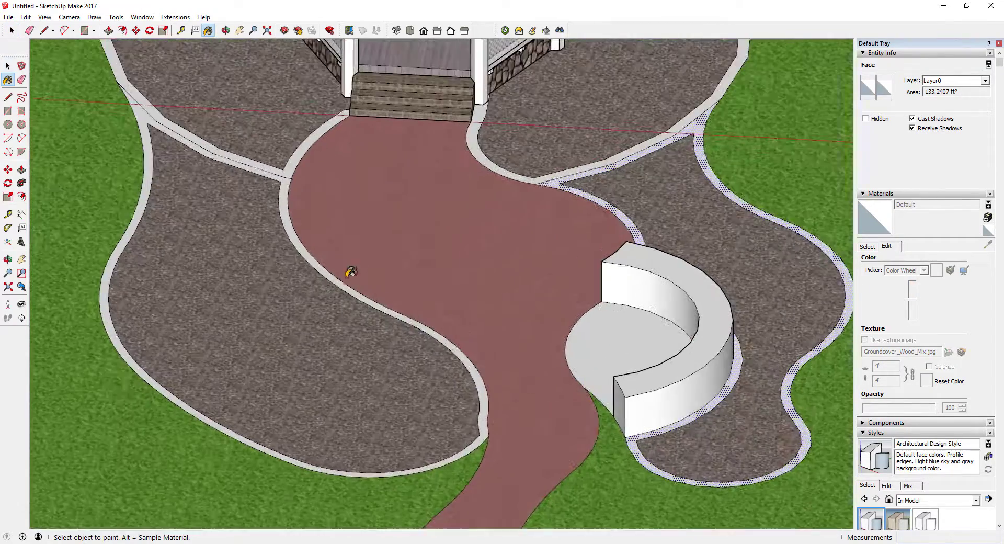
middle_drag(350, 268, 328, 255)
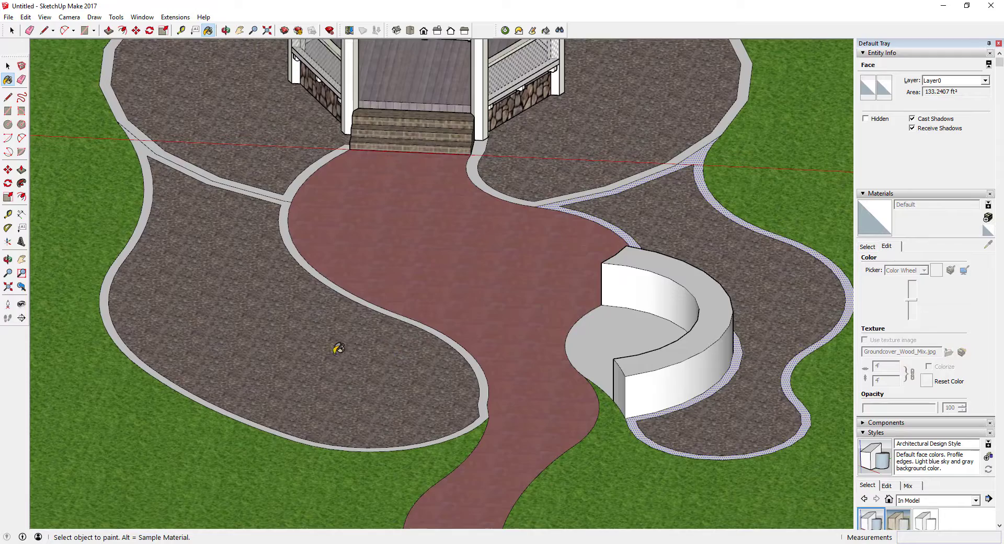
Paint the pool floor inside the curved wall with the Water Dark Blue material
scroll(376, 351, down, 1)
scroll(536, 293, up, 1)
scroll(599, 321, up, 1)
scroll(645, 331, up, 1)
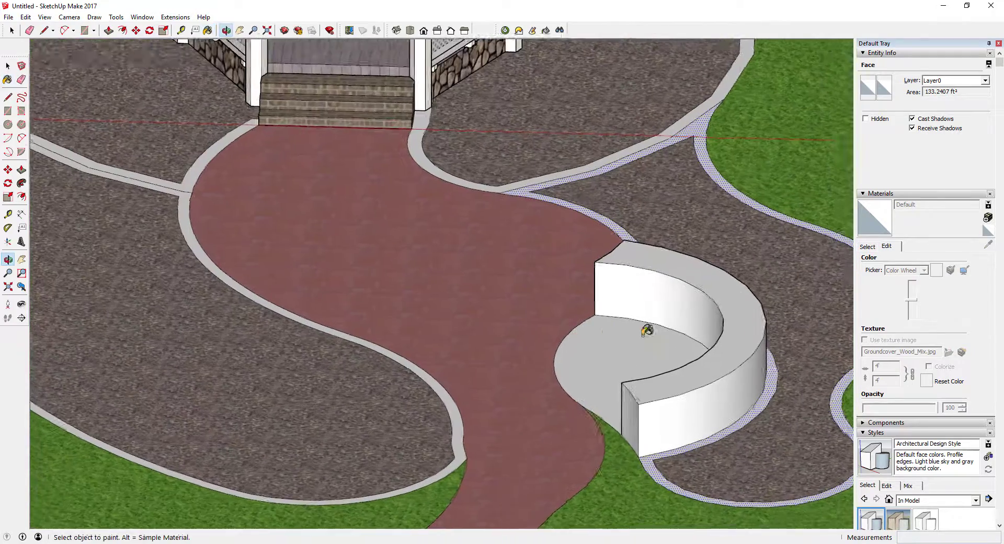
scroll(645, 331, up, 1)
click(867, 246)
scroll(922, 320, down, 5)
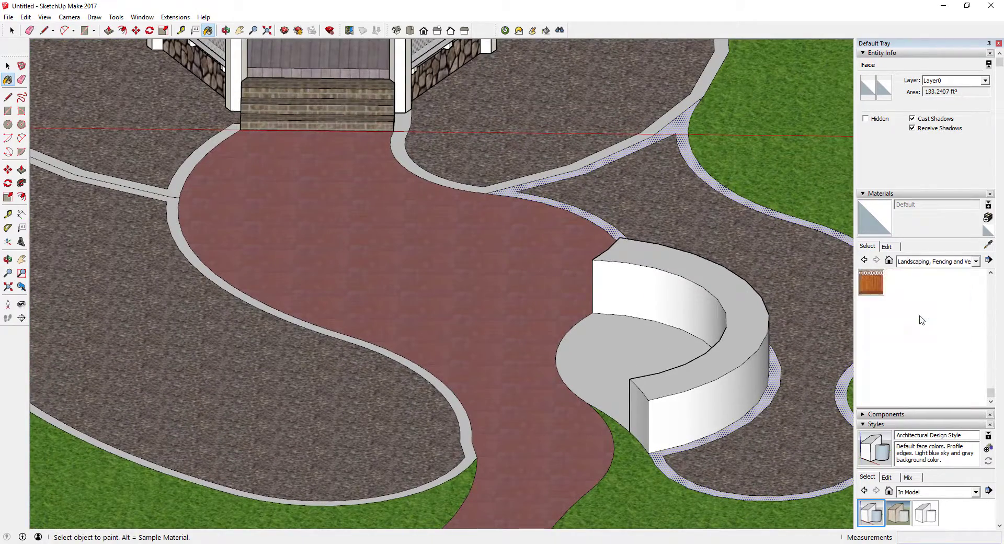
click(912, 262)
click(917, 384)
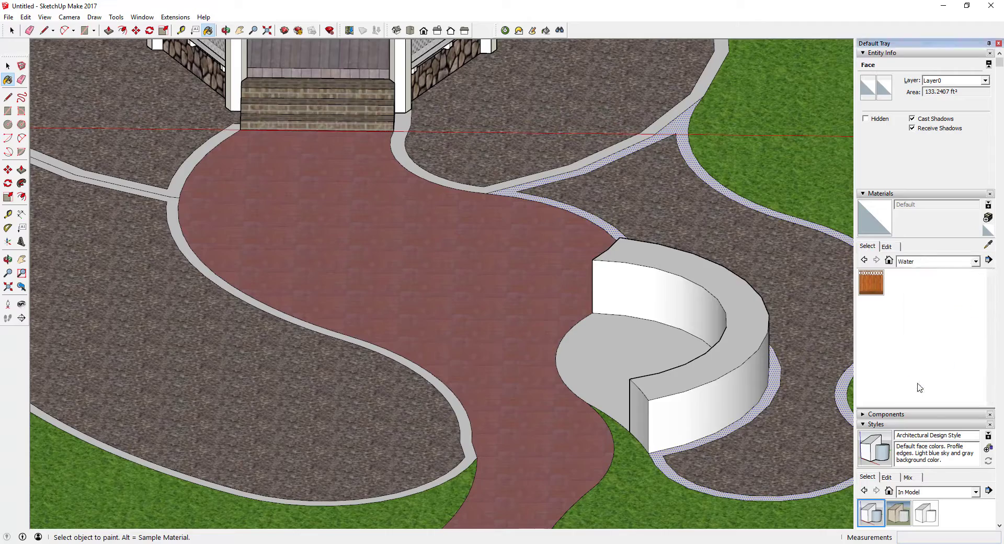
click(871, 282)
click(635, 351)
middle_drag(635, 352, 733, 338)
Paint the curved wall's inner, outer, end and top faces with the Stone Coursed Rough material from Brick, Cladding and Siding
click(928, 262)
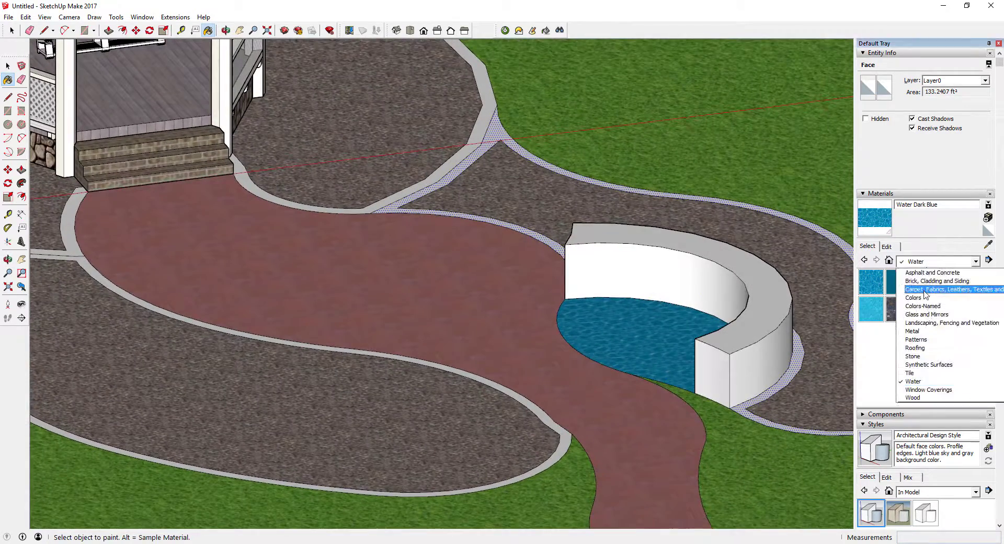
click(924, 357)
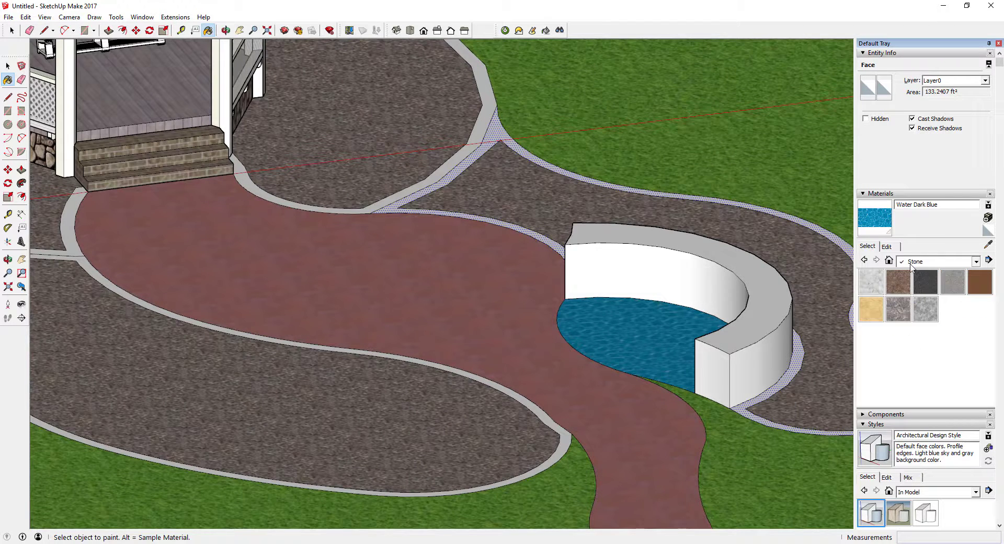
click(912, 261)
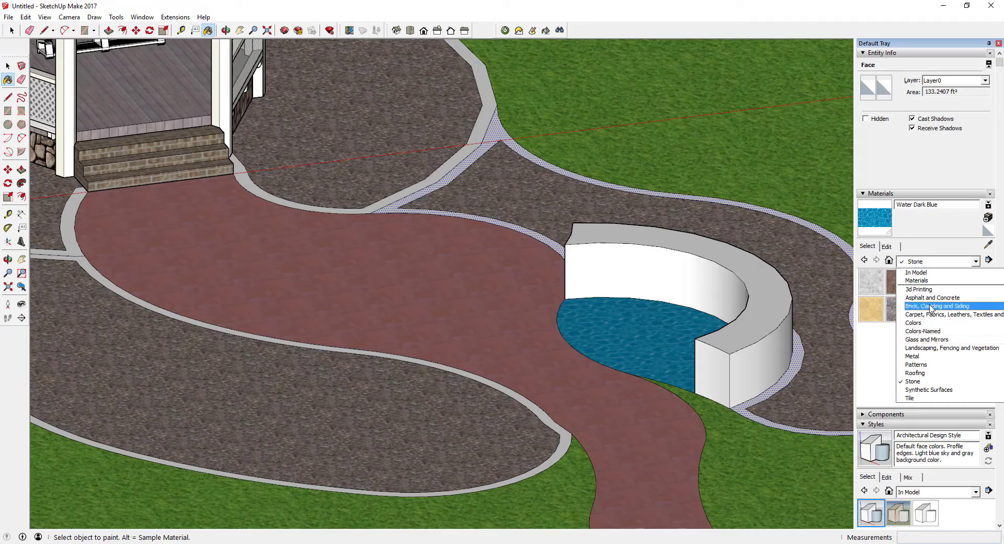
click(936, 305)
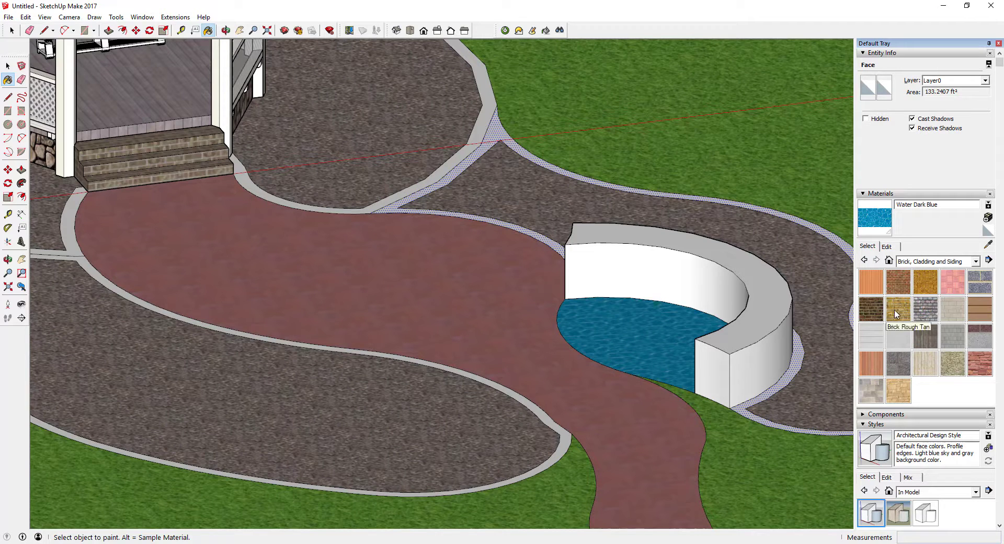
click(954, 364)
click(694, 282)
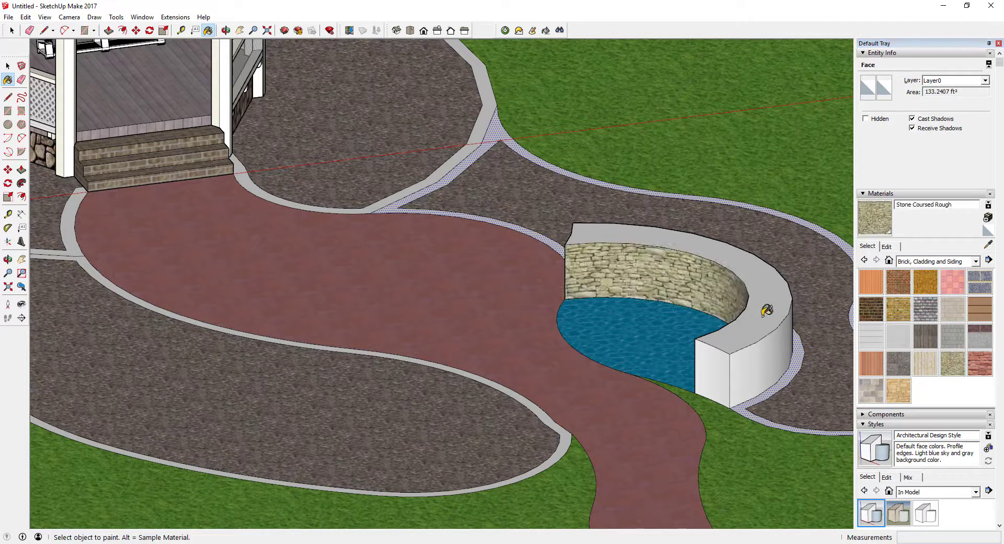
click(776, 346)
click(704, 365)
click(759, 323)
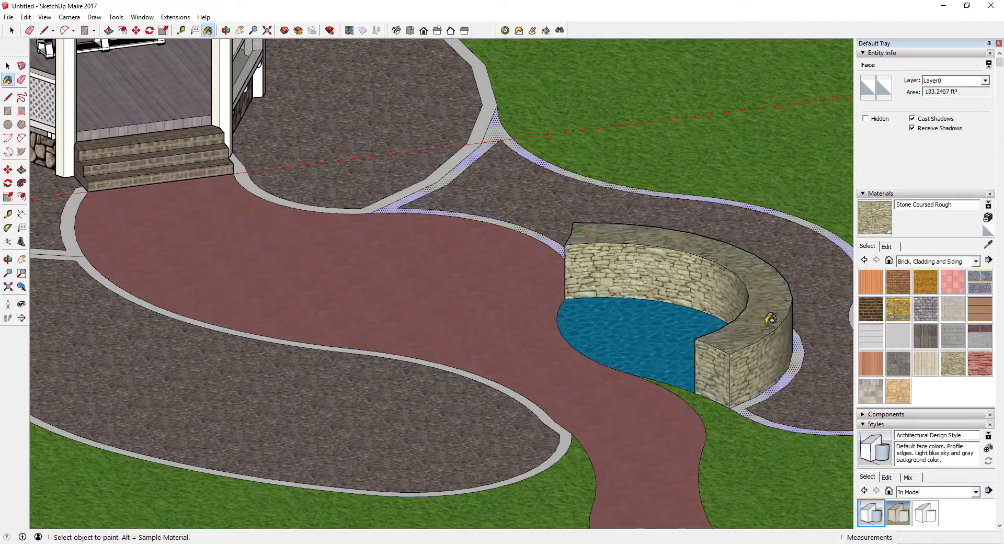
Offset the curved wall's top outline slightly outward, raise it into an overhanging cap, and erase the leftover edges on top
key(space)
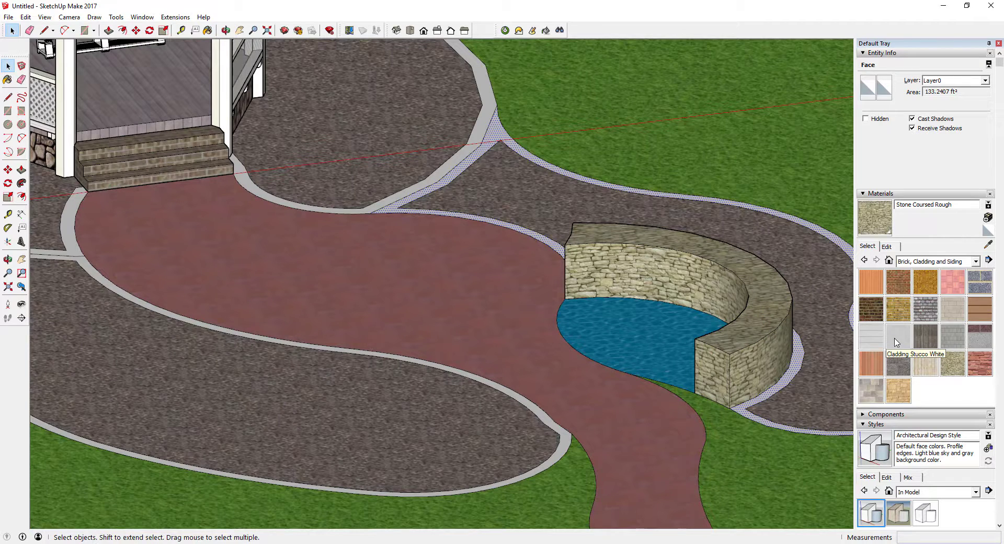
click(924, 261)
click(749, 321)
key(f)
key(p)
drag(742, 315, 753, 304)
scroll(775, 333, up, 2)
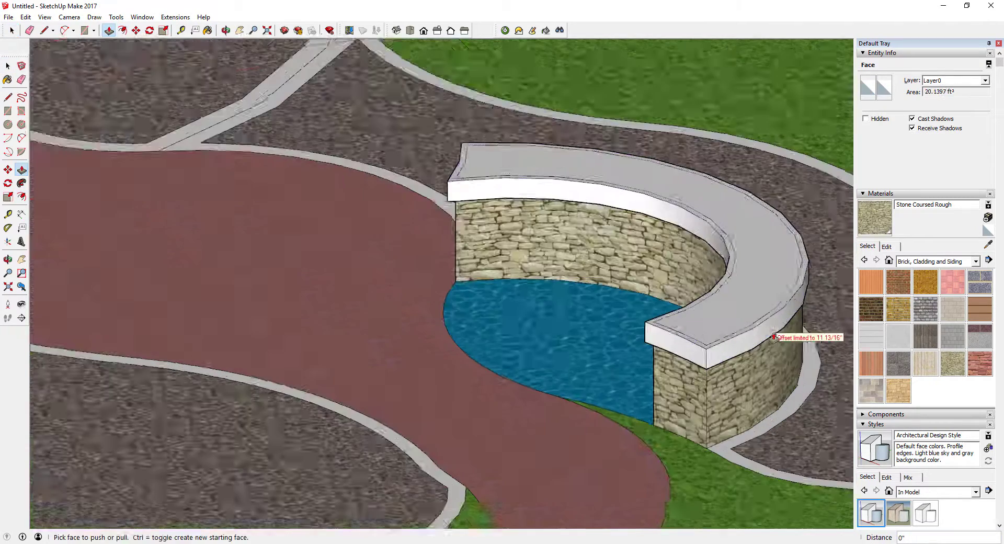
key(space)
scroll(678, 272, down, 2)
key(e)
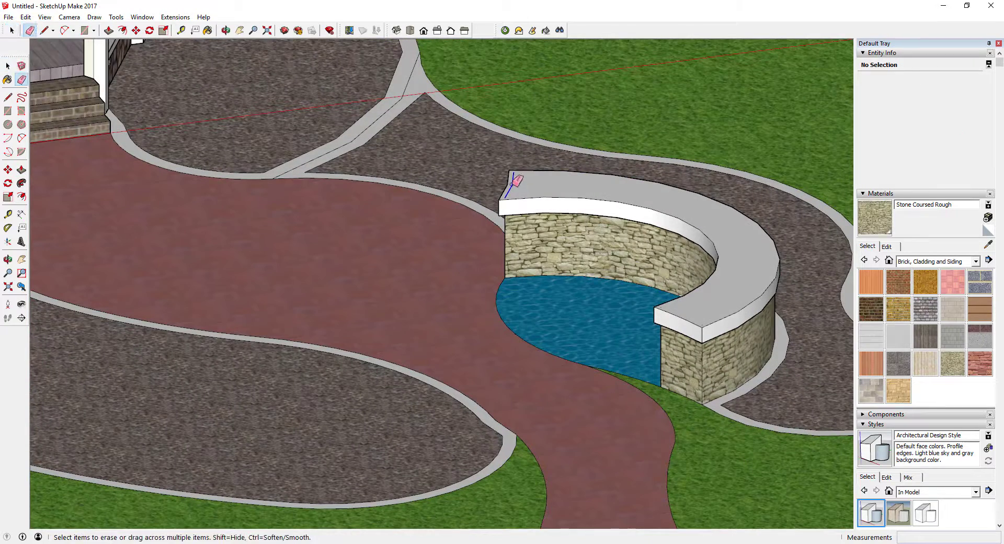
Paint the top and side faces of the curved wall's cap with the Granite Light Gray stone material
click(934, 261)
click(913, 356)
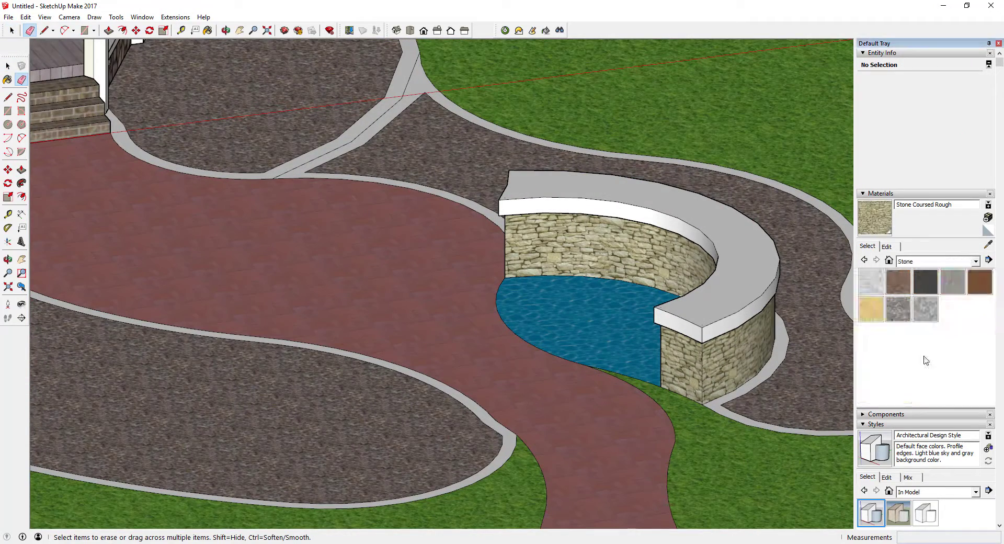
click(952, 283)
click(739, 298)
click(738, 315)
click(694, 320)
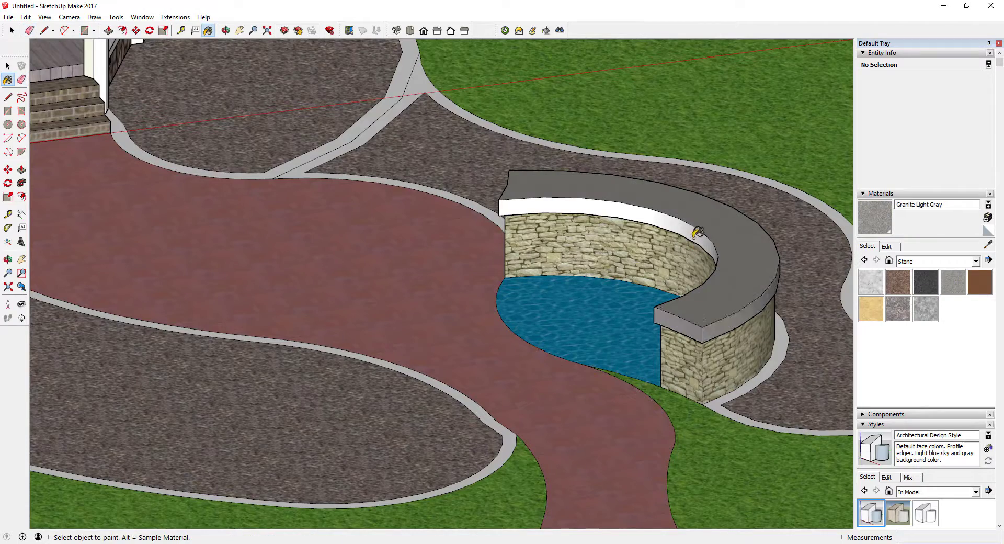
click(710, 241)
Switch the camera projection to Perspective for viewing the gazebo landscape
scroll(605, 317, down, 4)
mouse_move(636, 307)
middle_down()
mouse_move(567, 314)
mouse_move(590, 337)
middle_up()
scroll(592, 338, down, 3)
scroll(565, 262, down, 3)
middle_drag(565, 269, 569, 296)
scroll(602, 256, up, 5)
key(space)
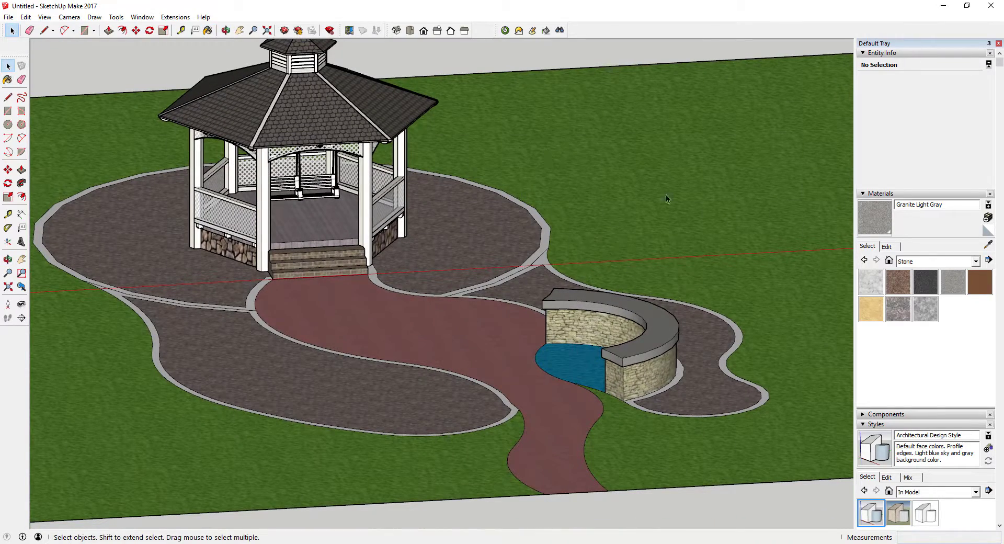
middle_drag(666, 193, 77, 282)
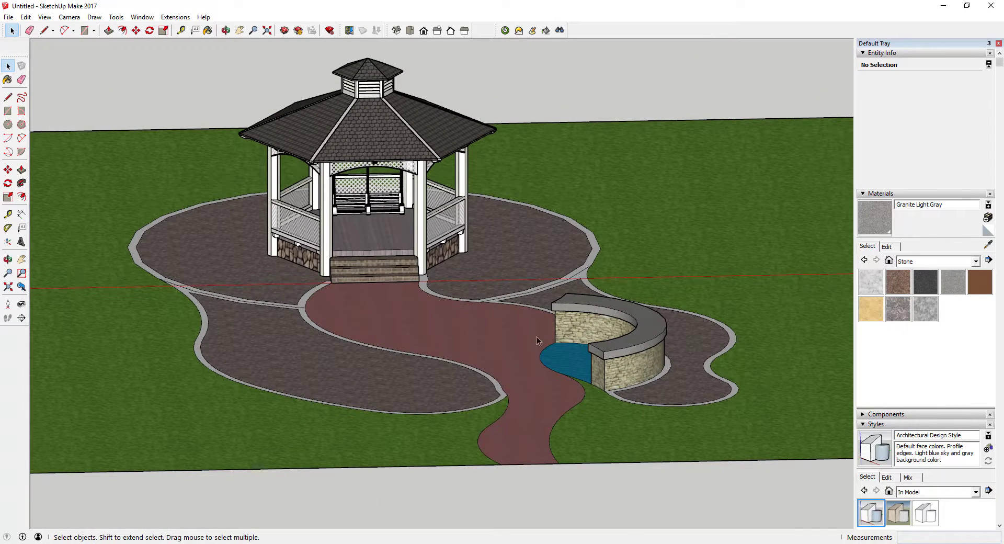
click(44, 16)
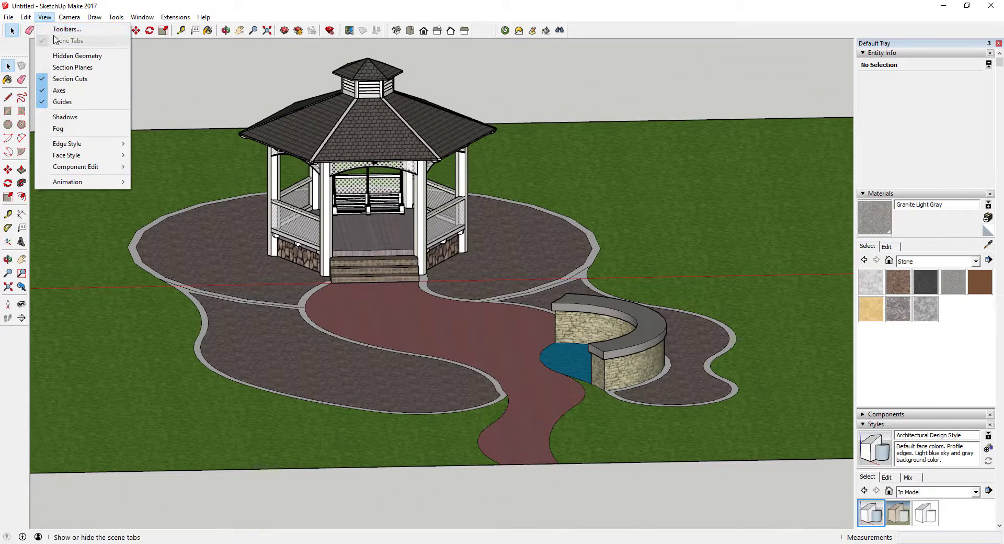
click(89, 79)
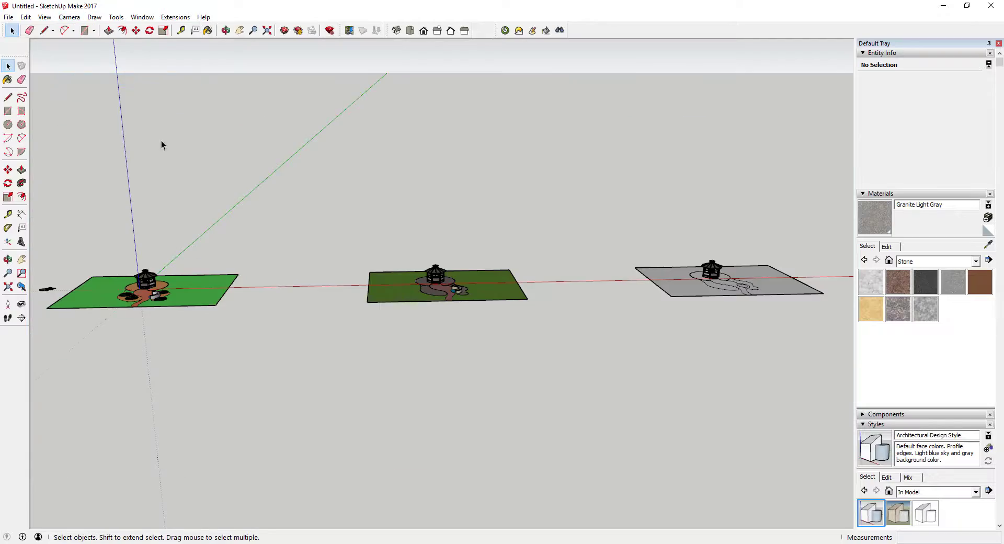
Examine the textured 3D gazebo landscape, its beds, path and curved wall, in perspective from several angles
scroll(414, 293, up, 10)
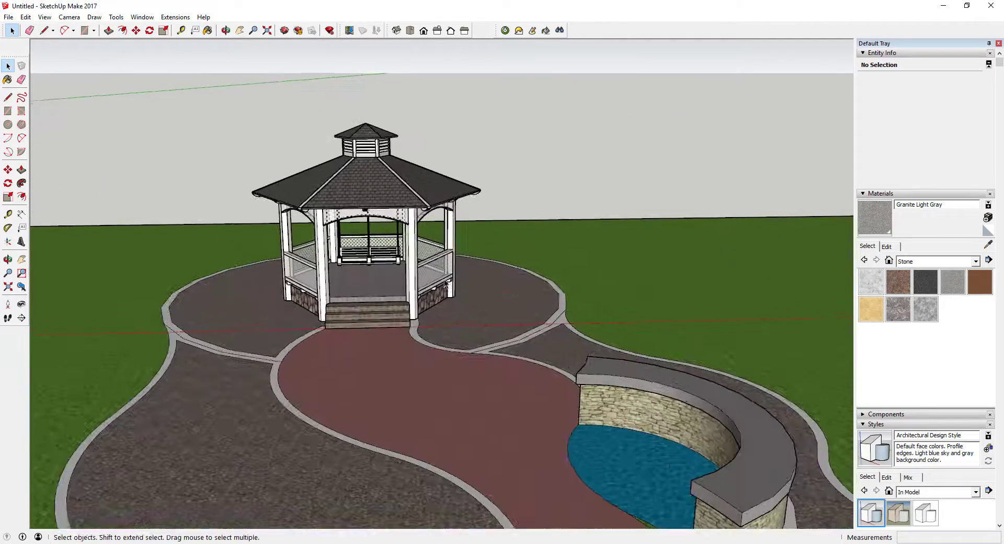
middle_drag(552, 273, 547, 264)
scroll(421, 142, down, 3)
scroll(487, 313, up, 3)
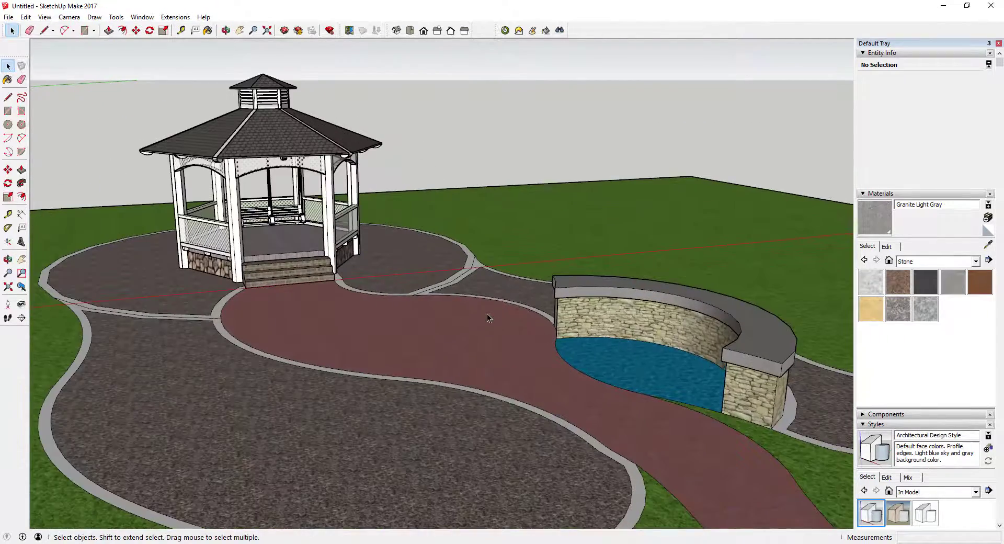
scroll(487, 313, down, 2)
mouse_move(488, 319)
middle_down()
mouse_move(556, 311)
mouse_move(491, 306)
middle_up()
scroll(488, 279, down, 3)
scroll(553, 266, up, 1)
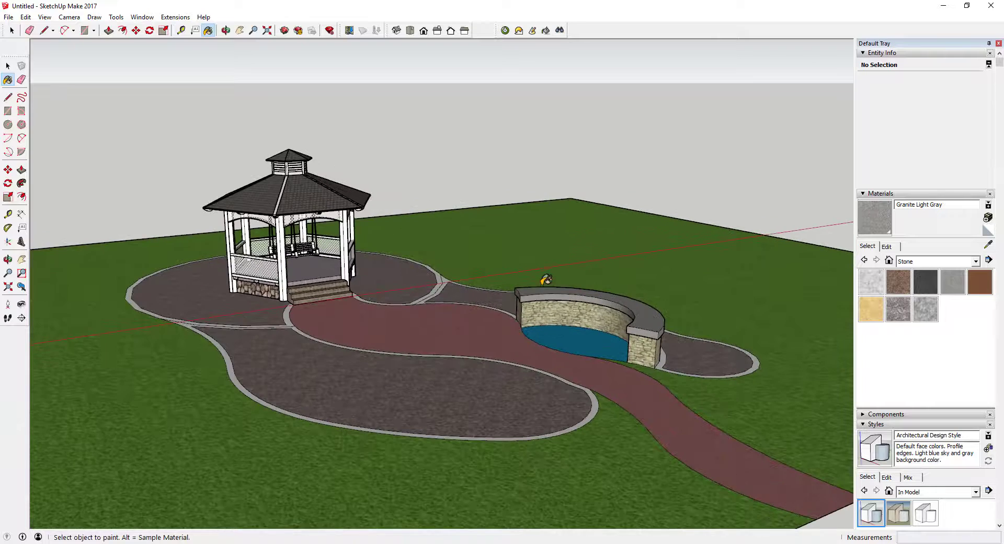
middle_drag(544, 281, 490, 273)
drag(492, 273, 459, 257)
key(b)
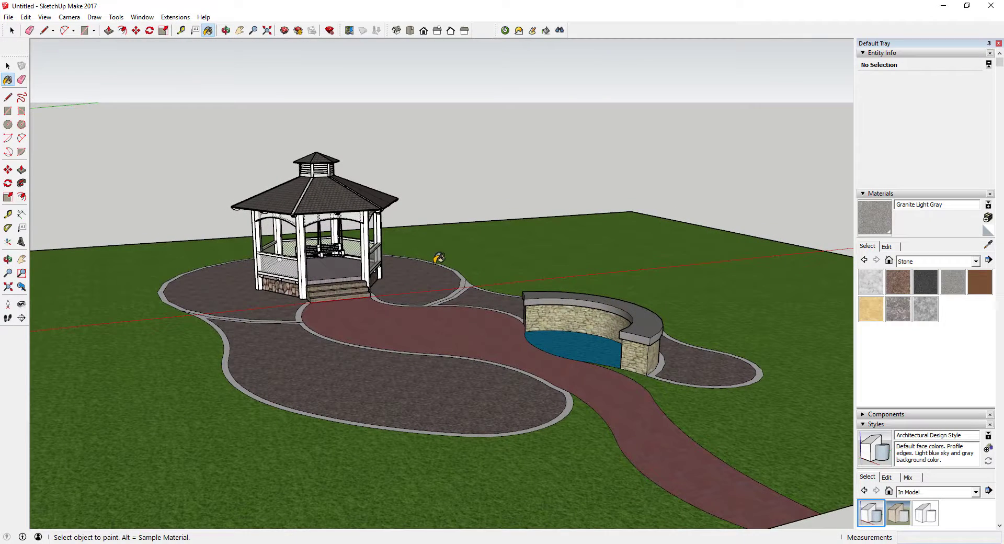
middle_drag(445, 338, 381, 314)
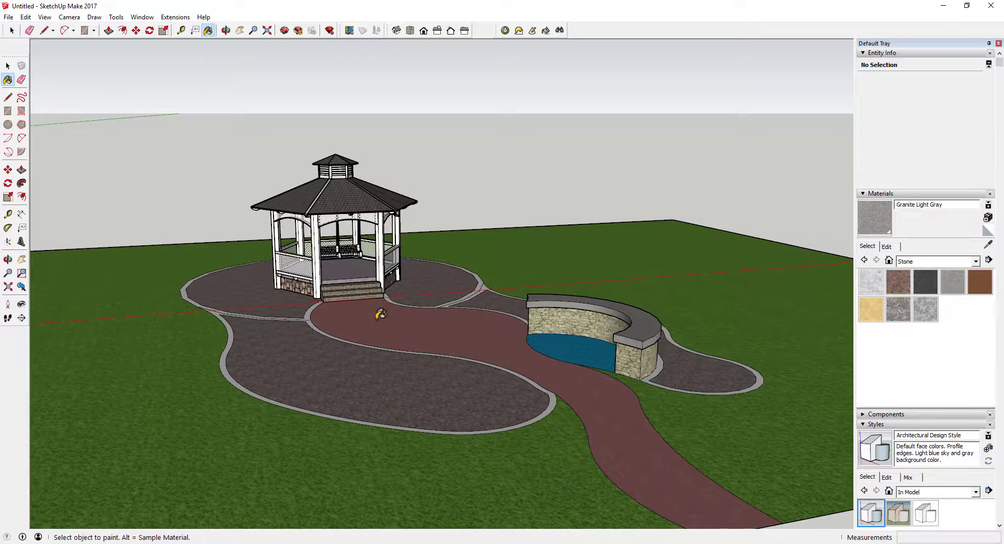
scroll(460, 335, up, 3)
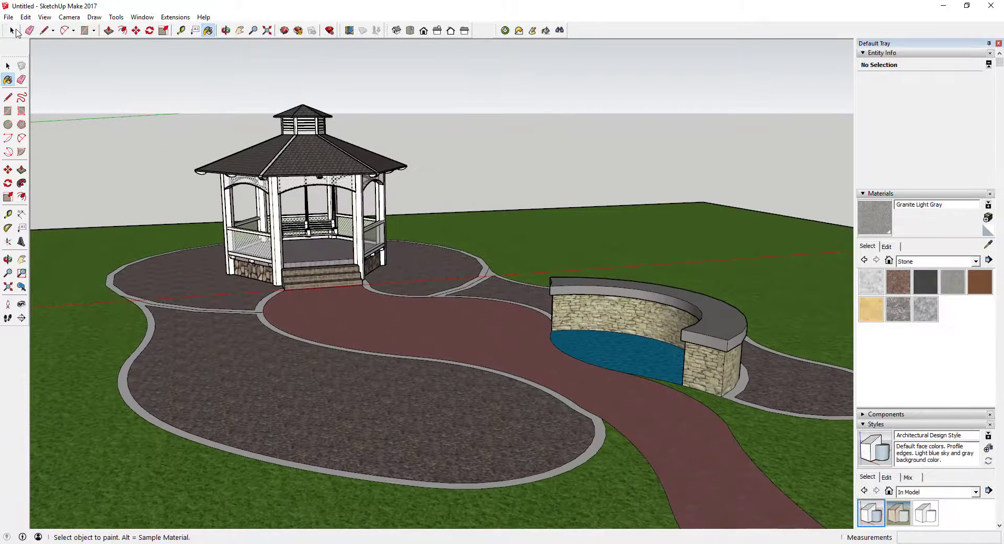
Search the 3D Warehouse collections for "trees 2d" and open SketchUp's Trees 2D collection
click(9, 19)
mouse_move(60, 144)
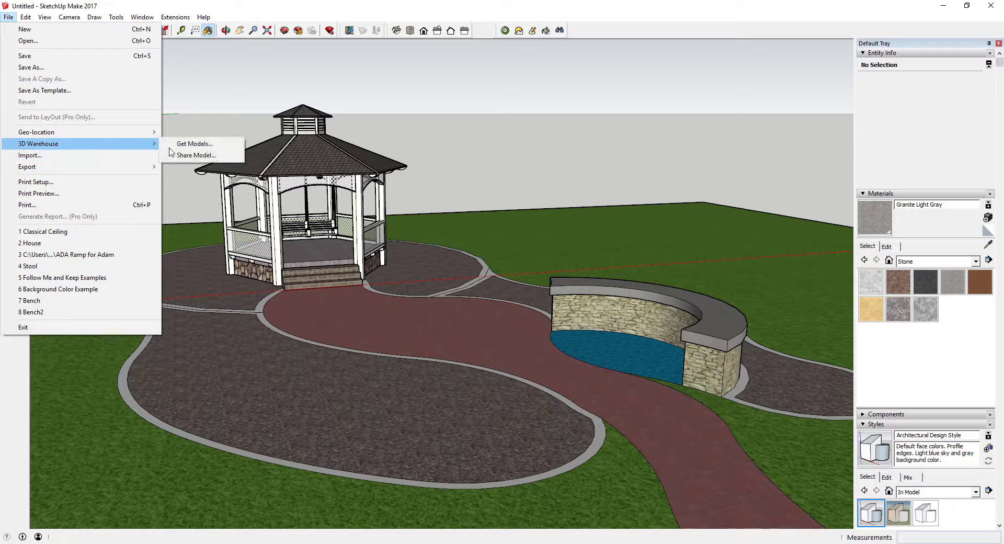
click(197, 145)
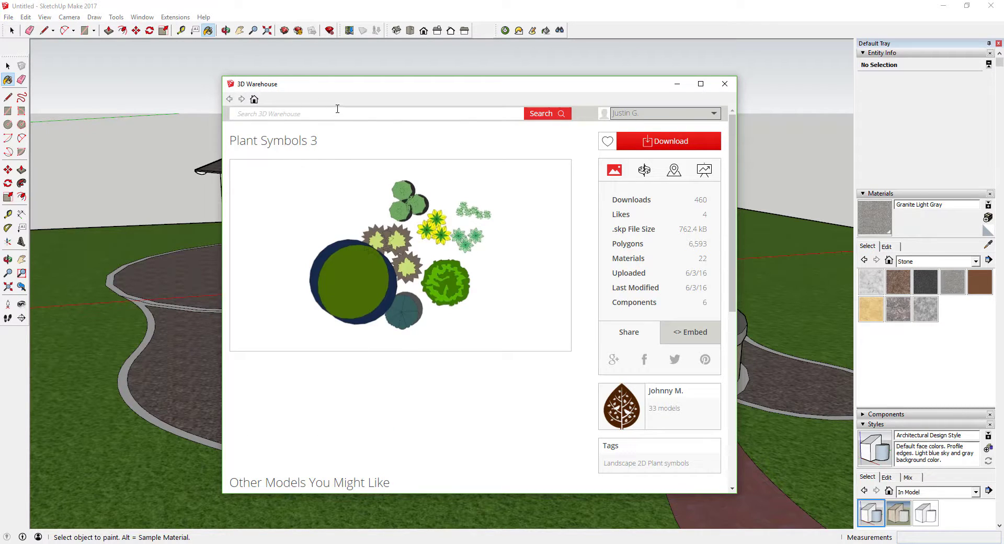
text(2d )
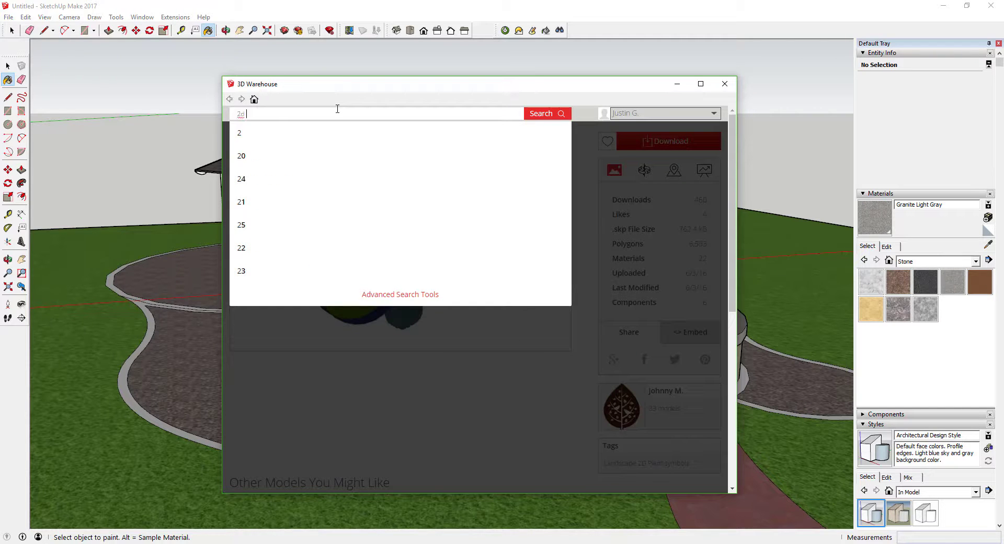
text(pl)
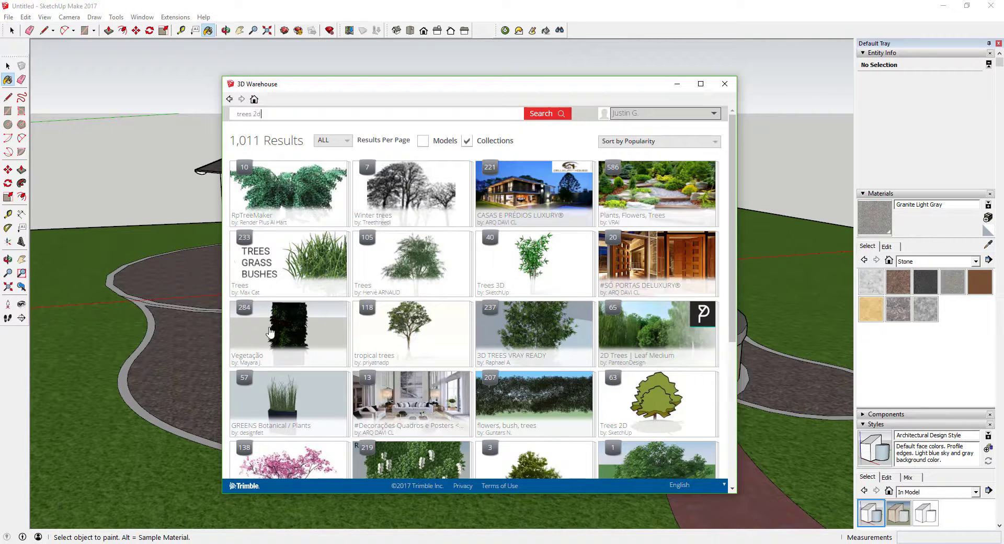
click(664, 403)
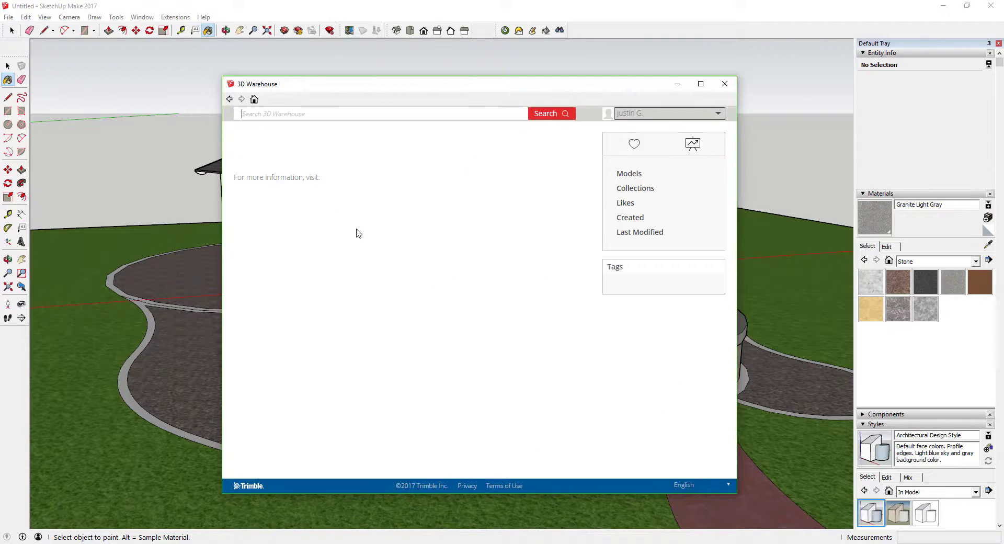
Load the "2D schematic maple tree 12'" from the collection into the model and place it in the large bed near the gazebo
scroll(461, 253, down, 10)
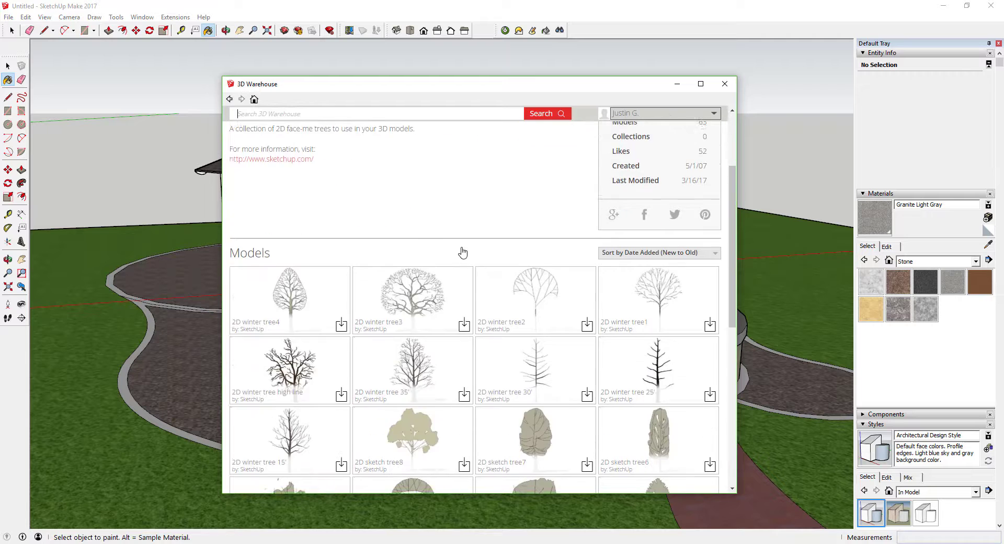
scroll(497, 251, down, 2)
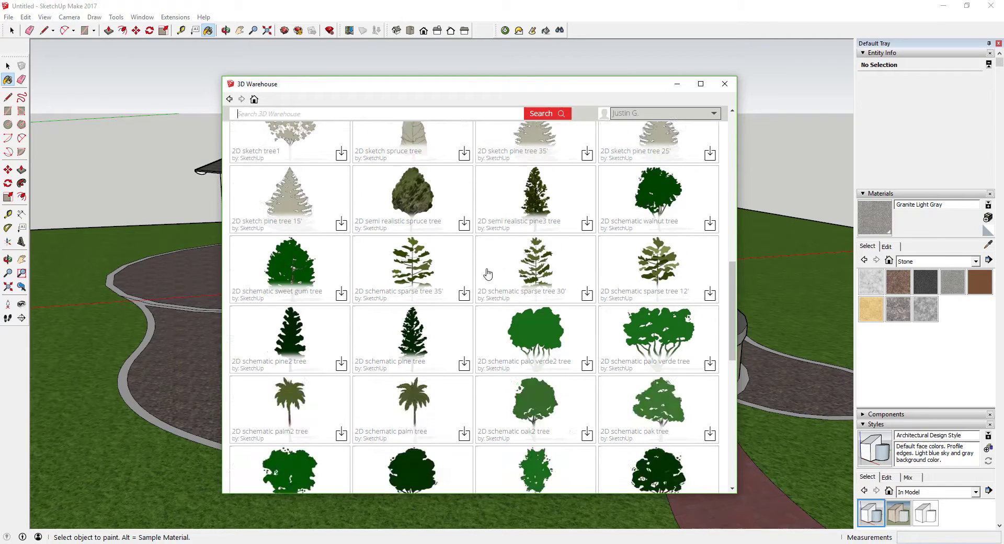
scroll(487, 273, down, 4)
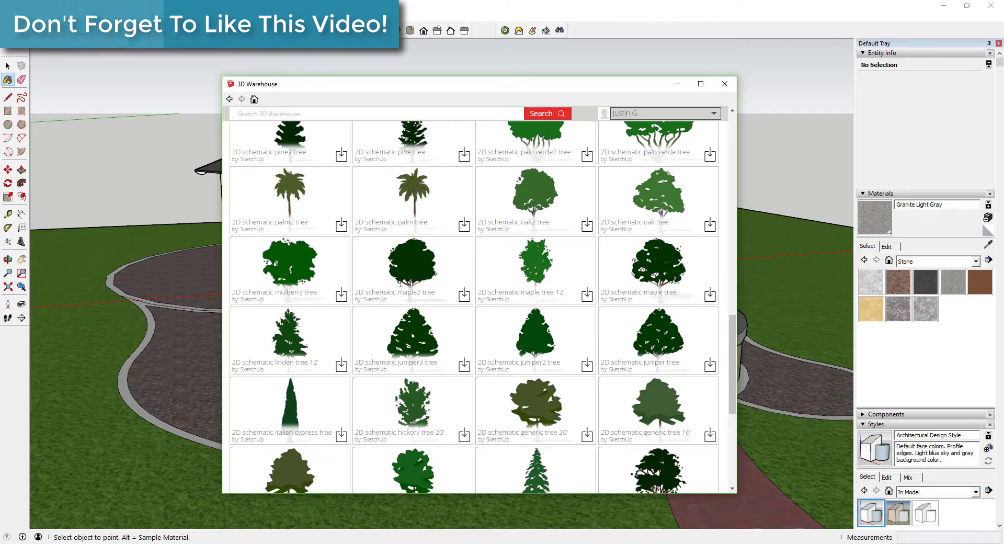
scroll(565, 293, down, 5)
scroll(550, 291, up, 3)
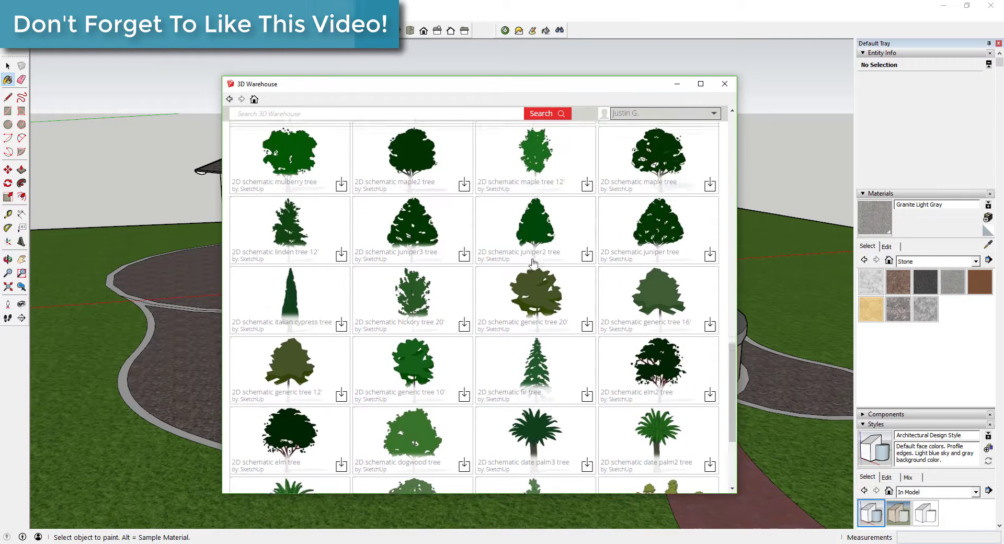
scroll(546, 218, up, 2)
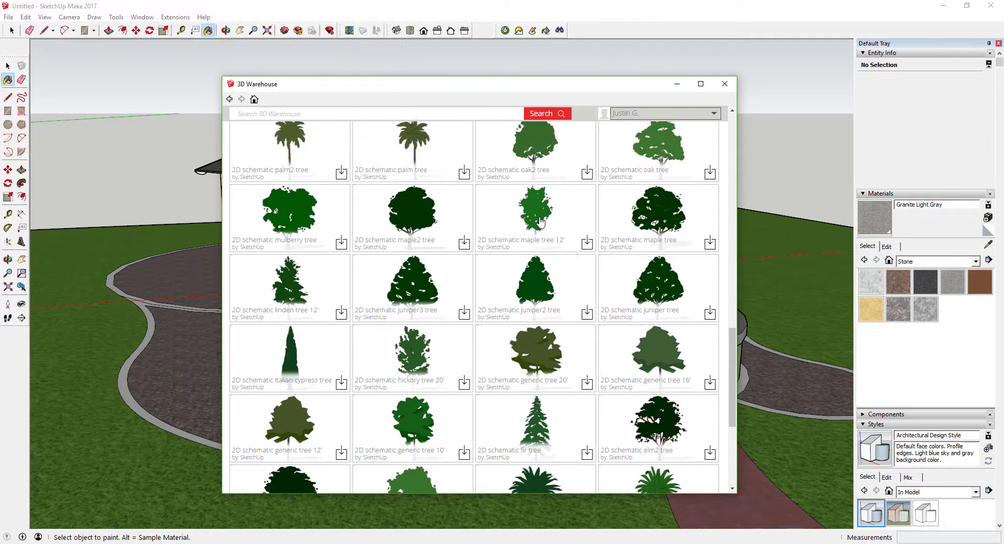
click(541, 222)
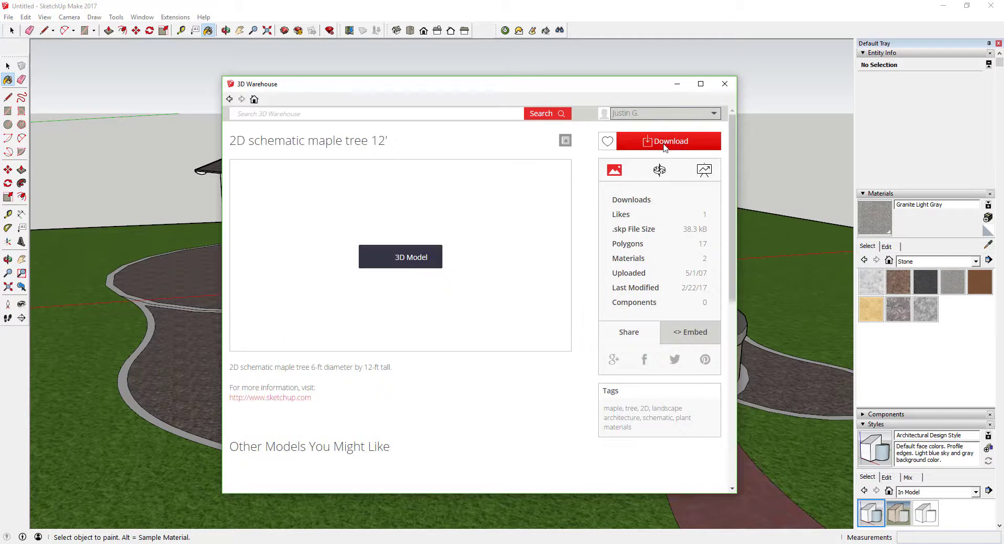
click(671, 214)
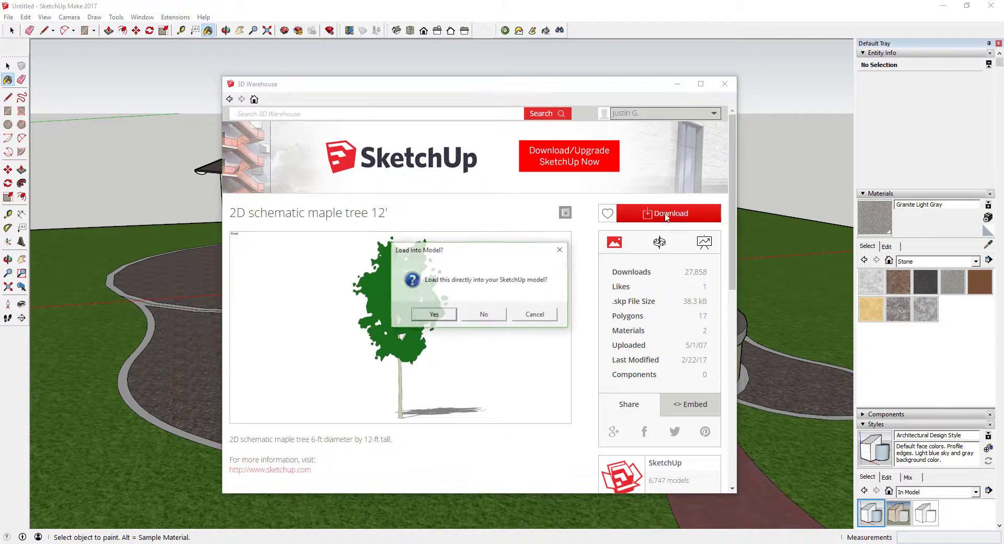
click(433, 315)
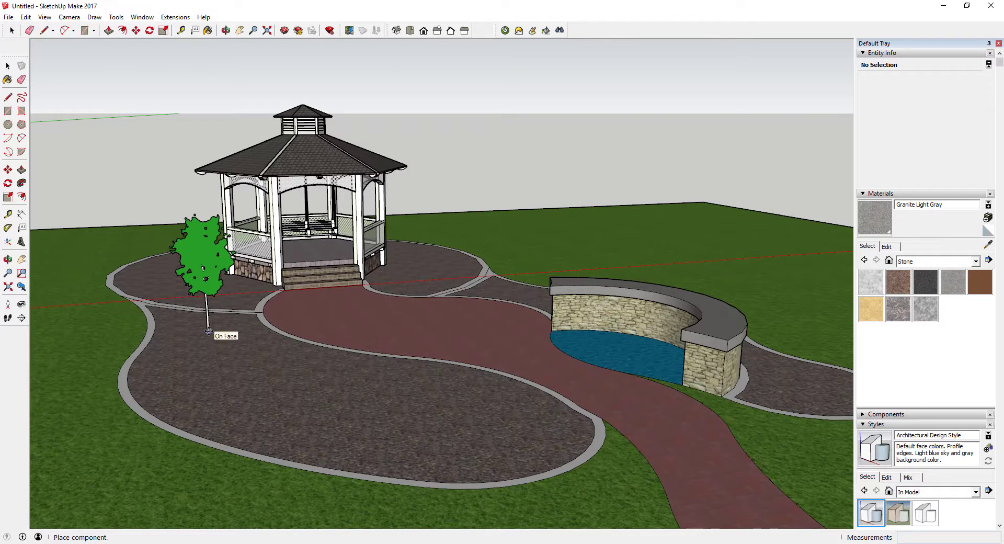
click(208, 332)
Copy the maple tree three times in a curved row along the large bed in front of the gazebo
key(m)
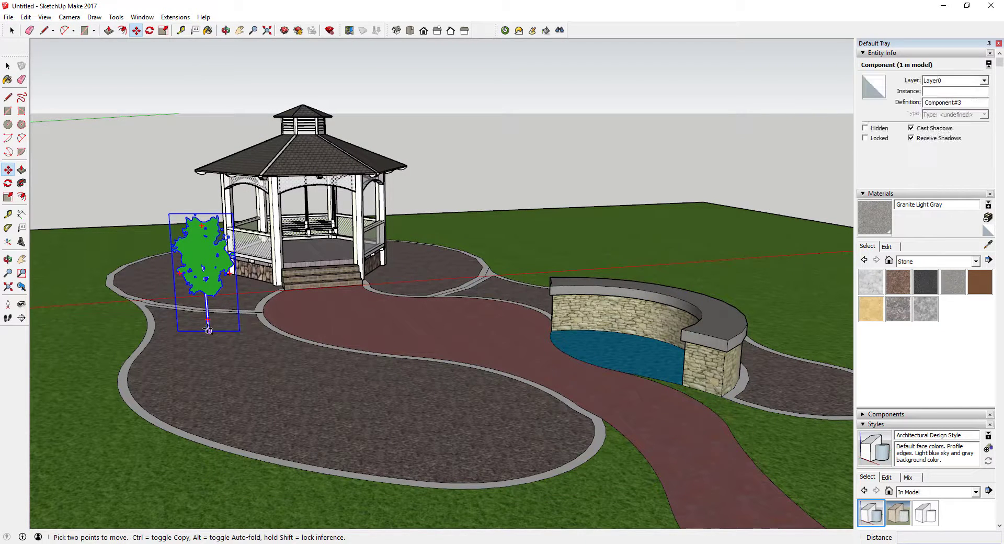
click(208, 332)
key(ctrl)
click(240, 383)
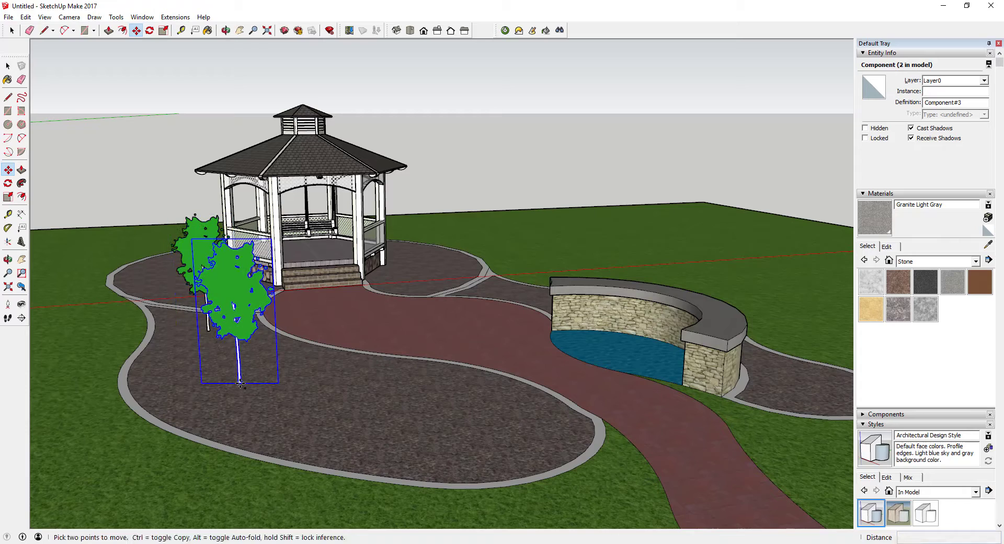
click(240, 383)
key(ctrl)
click(337, 405)
click(337, 404)
key(ctrl)
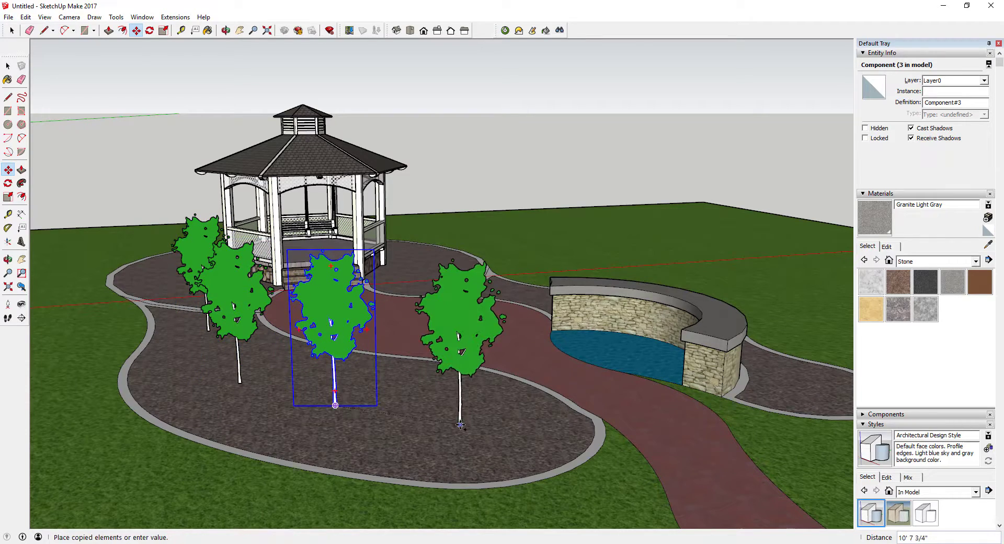
click(460, 425)
Examine from several angles how the 2D maple trees face the camera
scroll(434, 343, down, 2)
middle_drag(432, 343, 371, 309)
scroll(371, 310, up, 4)
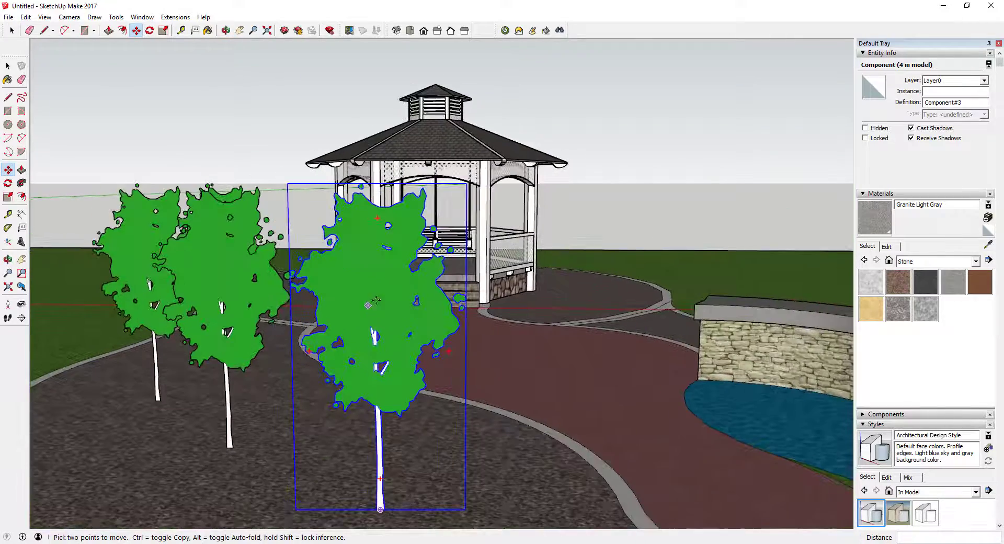
scroll(407, 230, down, 5)
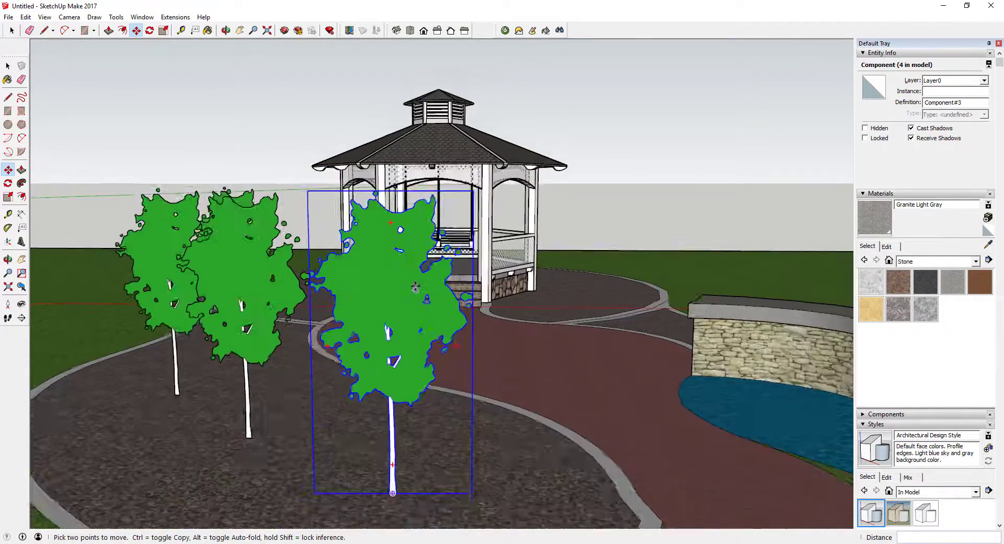
middle_drag(408, 291, 431, 218)
scroll(409, 291, up, 3)
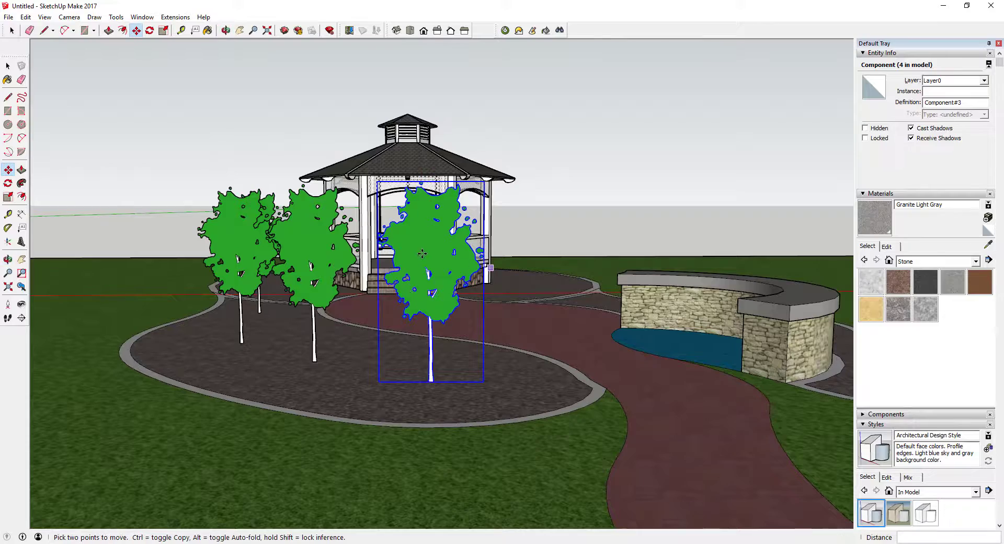
scroll(422, 253, down, 3)
middle_drag(422, 253, 418, 326)
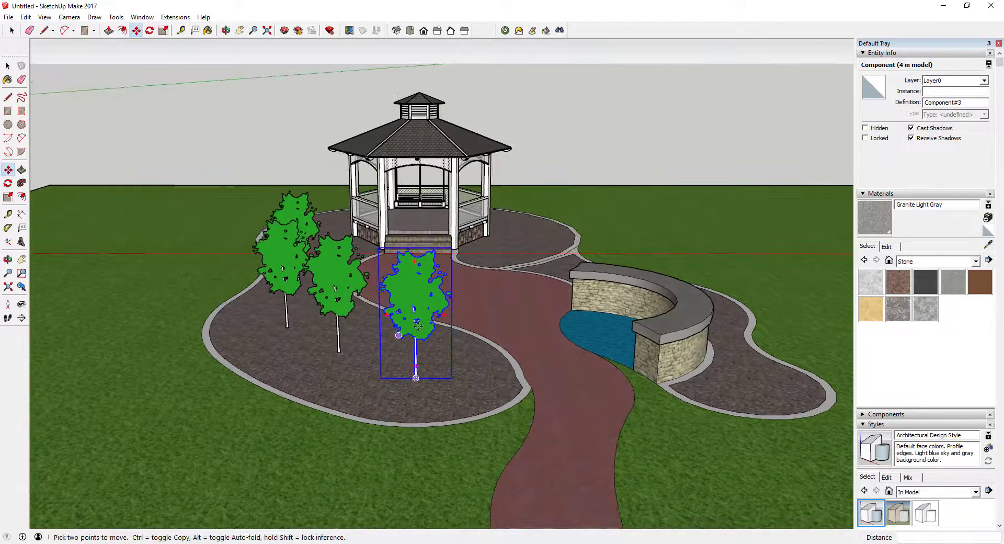
Copy the maple tree into the gazebo bed, setting four trees around the gazebo's side nearest the curved wall
key(ctrl)
click(416, 377)
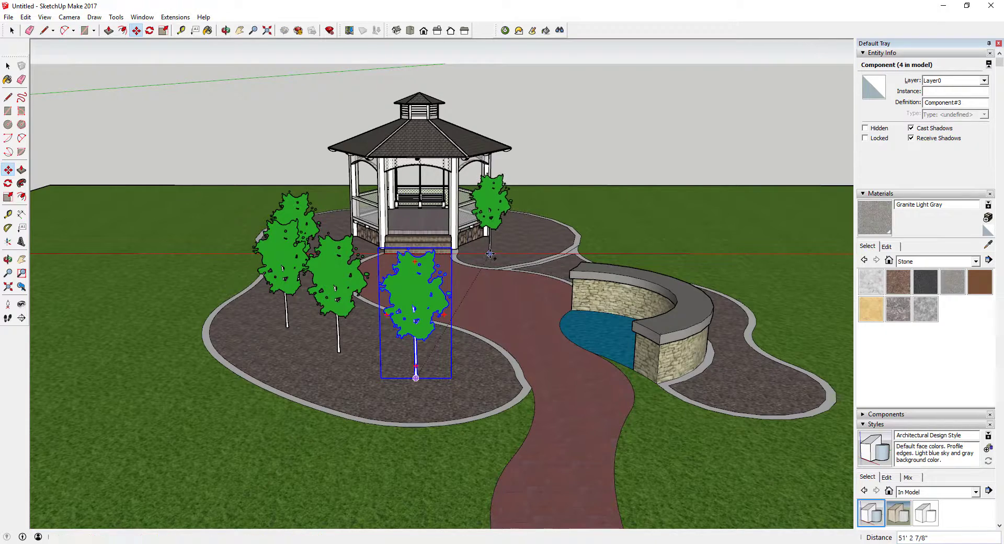
click(490, 254)
middle_drag(560, 242, 368, 260)
scroll(660, 241, up, 5)
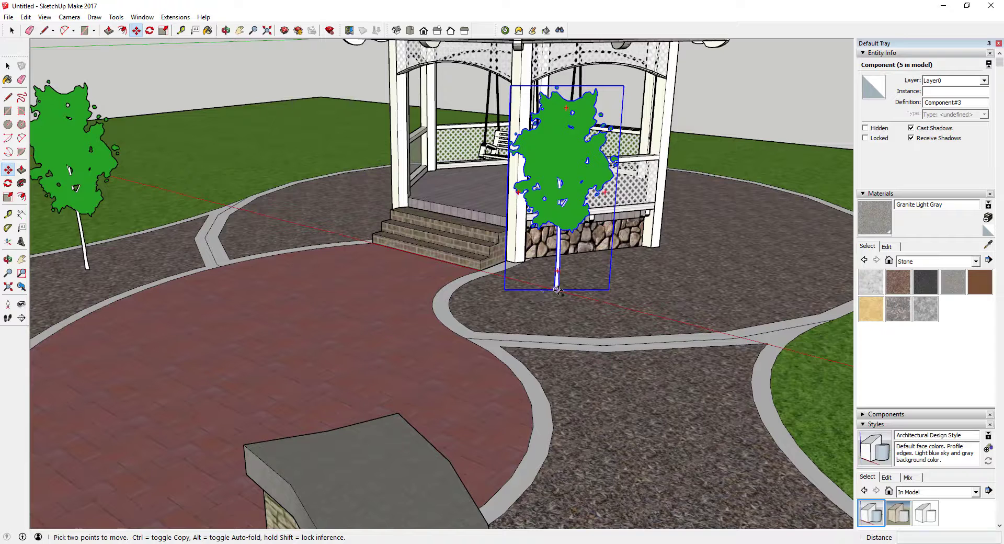
click(557, 290)
key(ctrl)
click(682, 279)
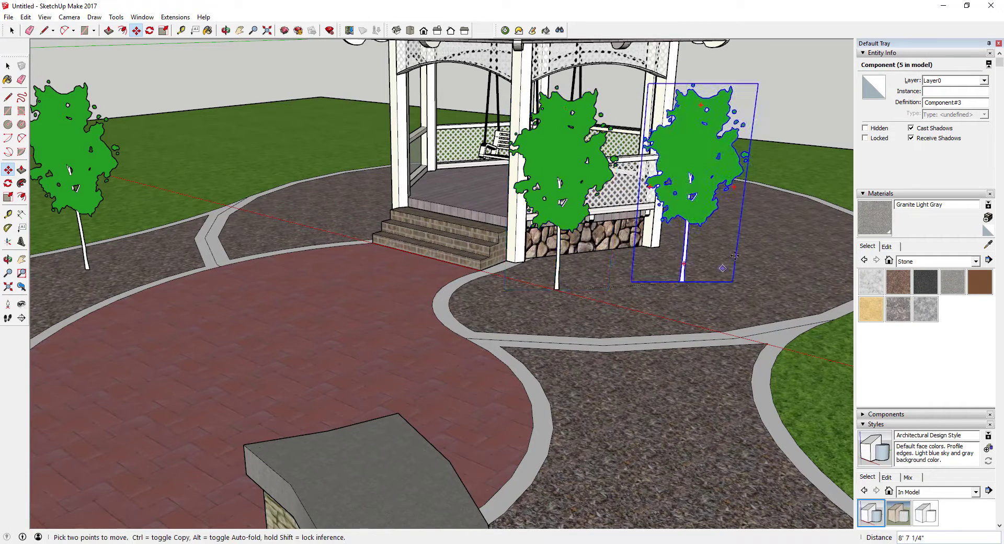
click(683, 280)
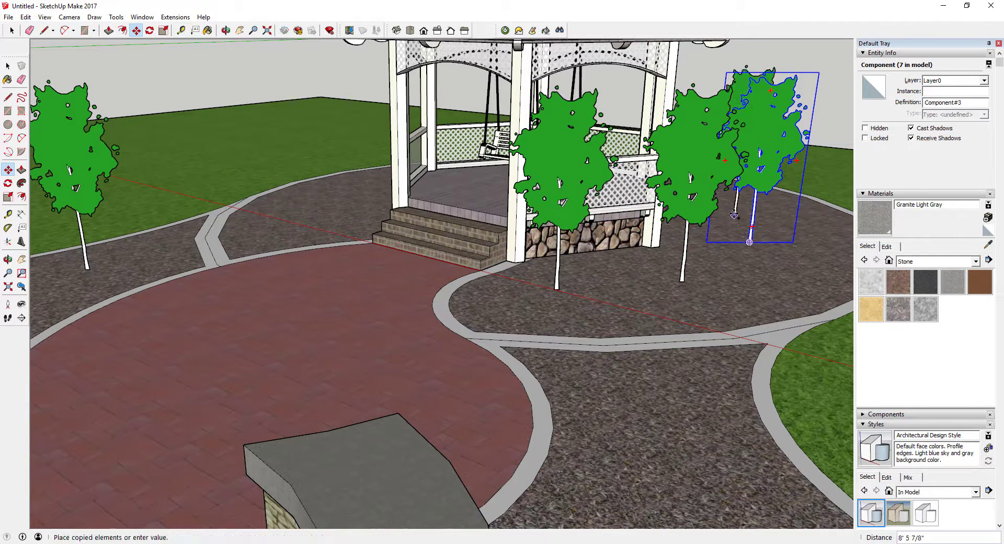
click(733, 212)
Copy the last maple tree twice more around the rear of the gazebo bed
scroll(727, 210, down, 3)
middle_drag(719, 212, 392, 245)
scroll(392, 245, down, 4)
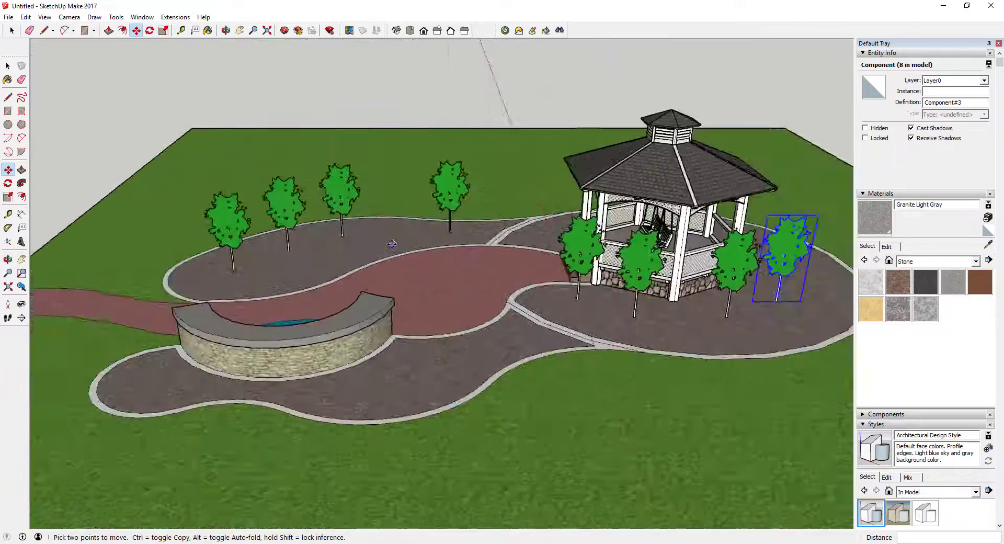
scroll(393, 245, down, 3)
scroll(683, 233, up, 5)
middle_drag(680, 241, 279, 315)
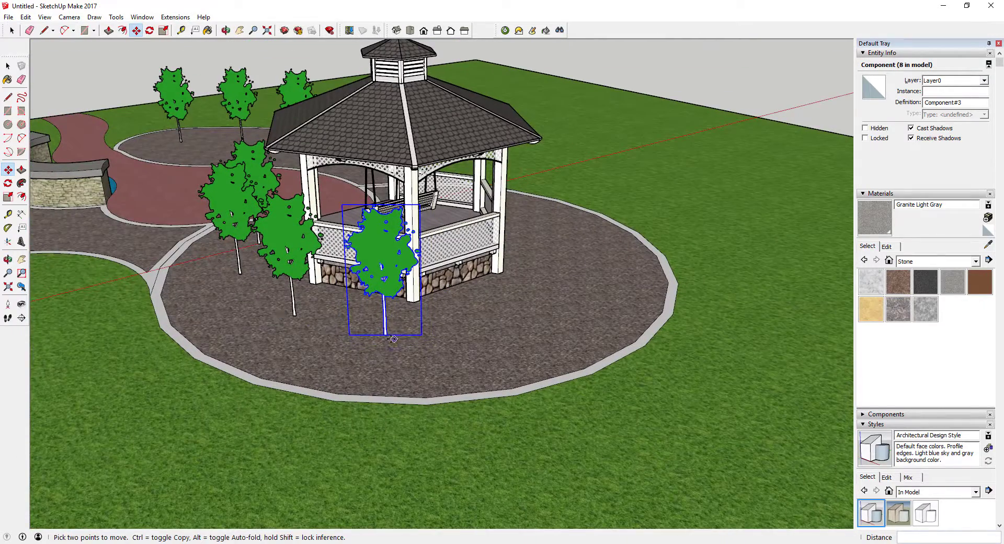
ctrl+click(385, 333)
click(471, 326)
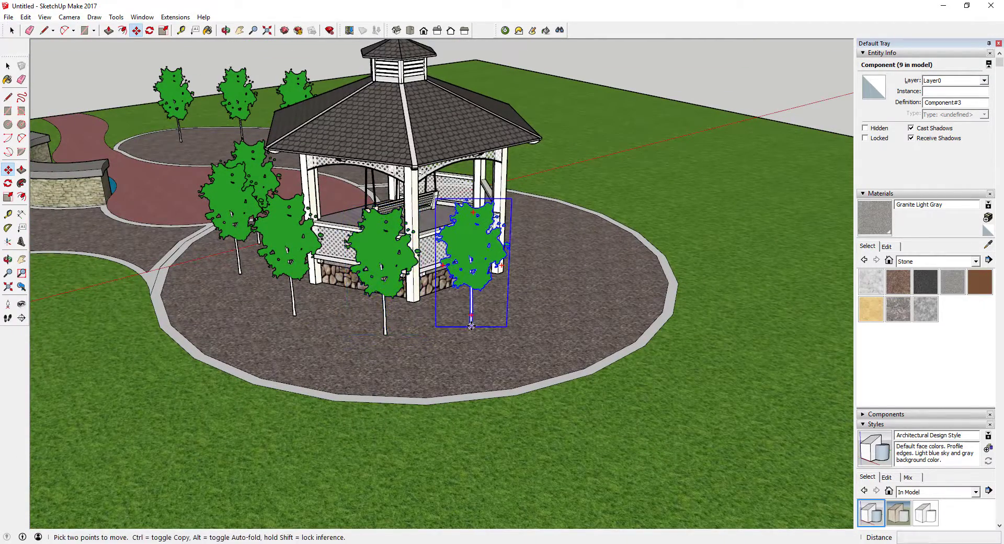
ctrl+click(471, 326)
click(549, 282)
Continue the ring with three more maple tree copies around the gazebo's far side, toward the large front bed
middle_drag(643, 286, 329, 327)
ctrl+click(340, 328)
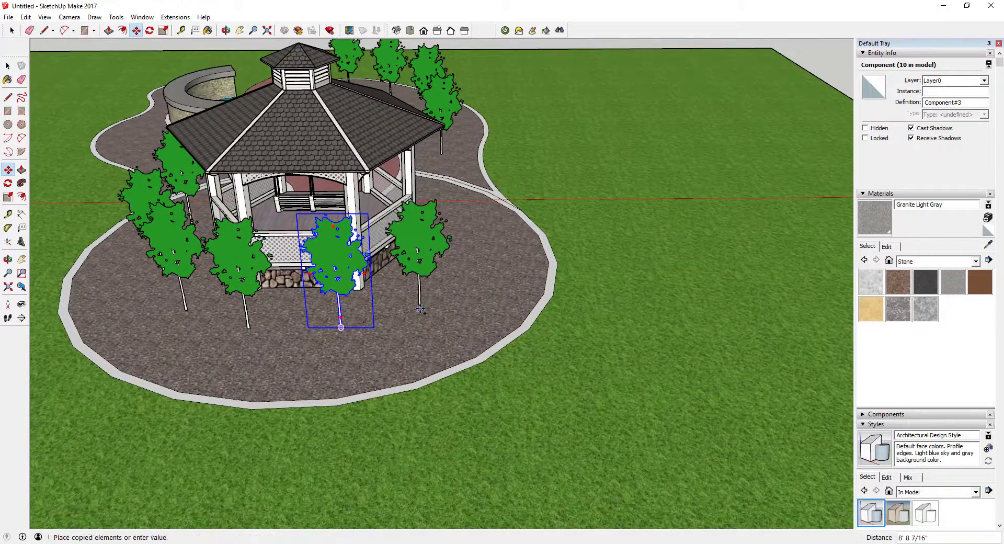
click(419, 308)
ctrl+click(420, 308)
click(452, 272)
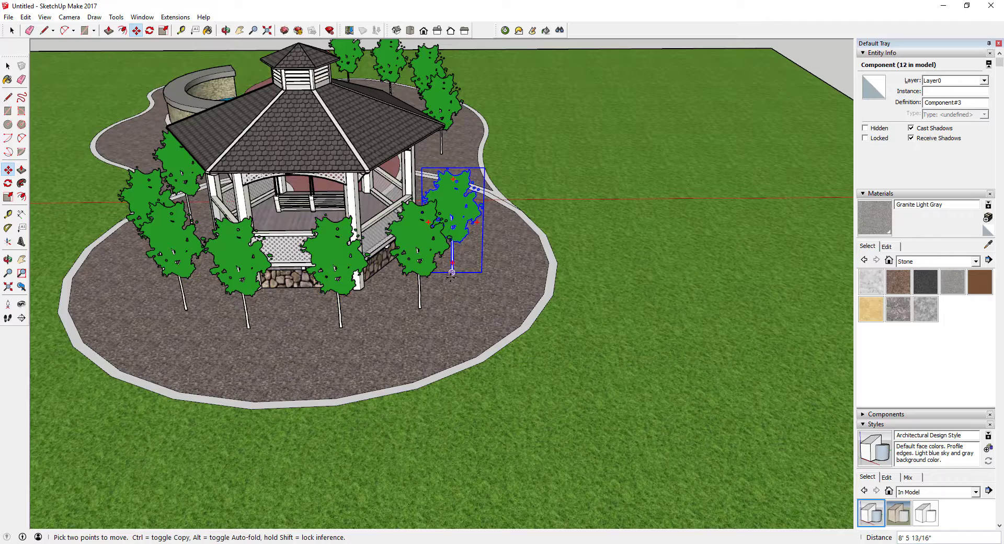
ctrl+click(452, 273)
click(472, 229)
Copy the maple tree beside the gazebo steps into the gazebo end of the curved wall's bed
scroll(549, 265, down, 2)
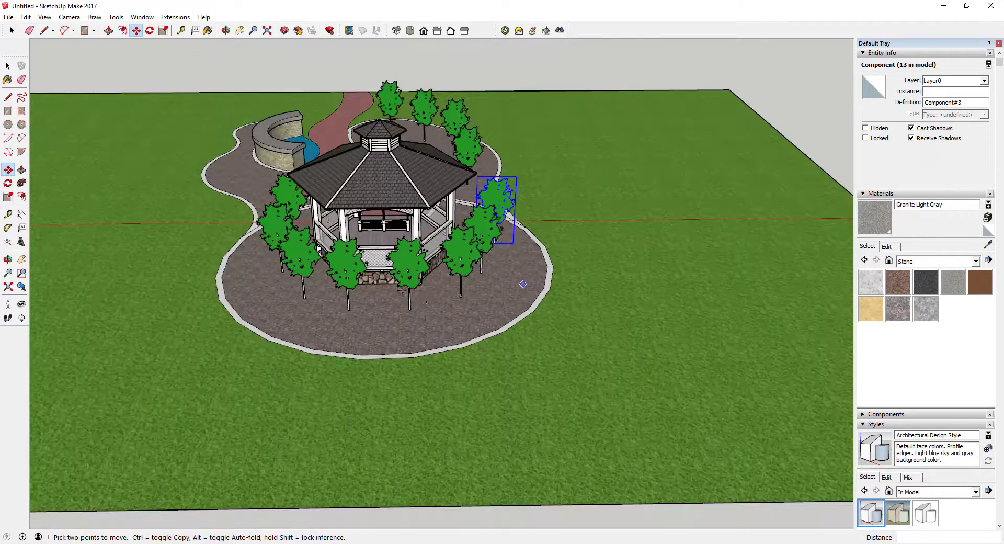
mouse_move(402, 291)
middle_down()
mouse_move(784, 255)
mouse_move(921, 225)
middle_up()
mouse_move(346, 266)
middle_down()
mouse_move(730, 285)
mouse_move(816, 254)
mouse_move(528, 335)
mouse_move(515, 327)
middle_up()
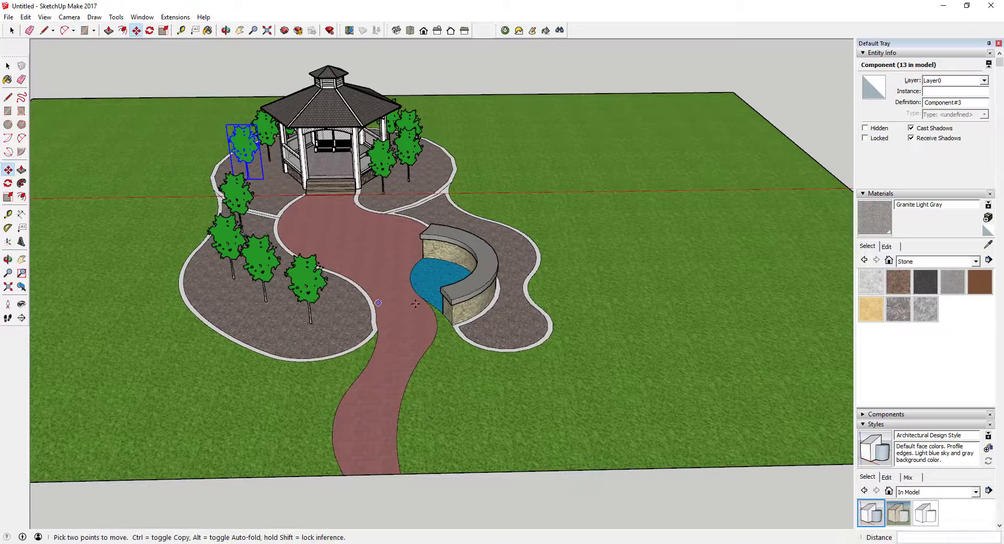
scroll(365, 203, up, 3)
key(space)
click(398, 140)
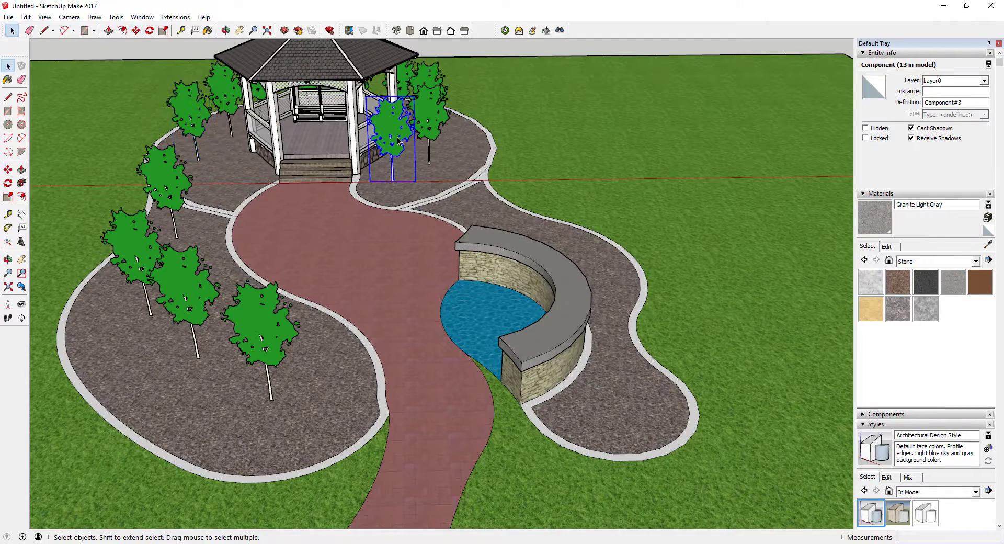
key(m)
click(392, 181)
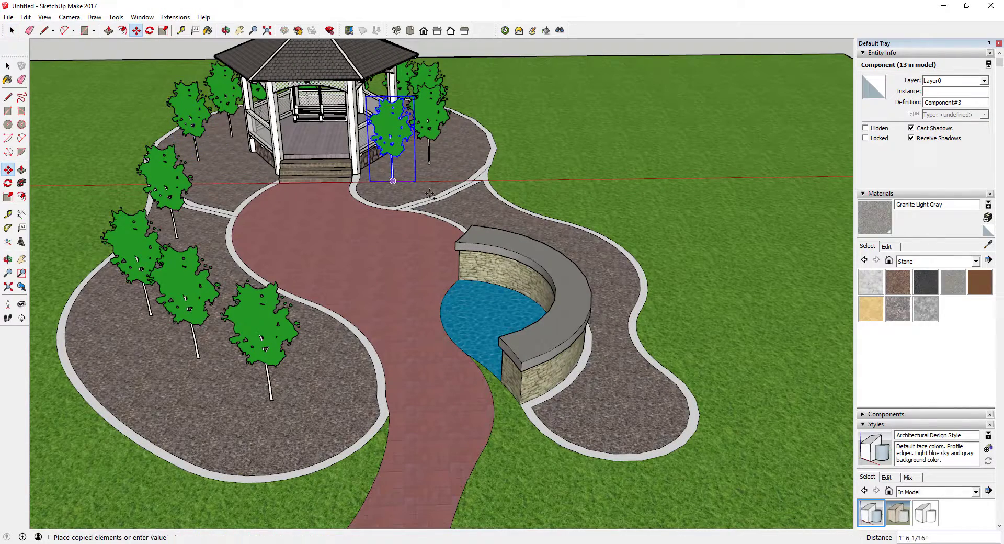
click(476, 209)
Copy the maple tree three times in a row behind the curved wall
click(476, 209)
key(ctrl)
click(516, 226)
click(516, 226)
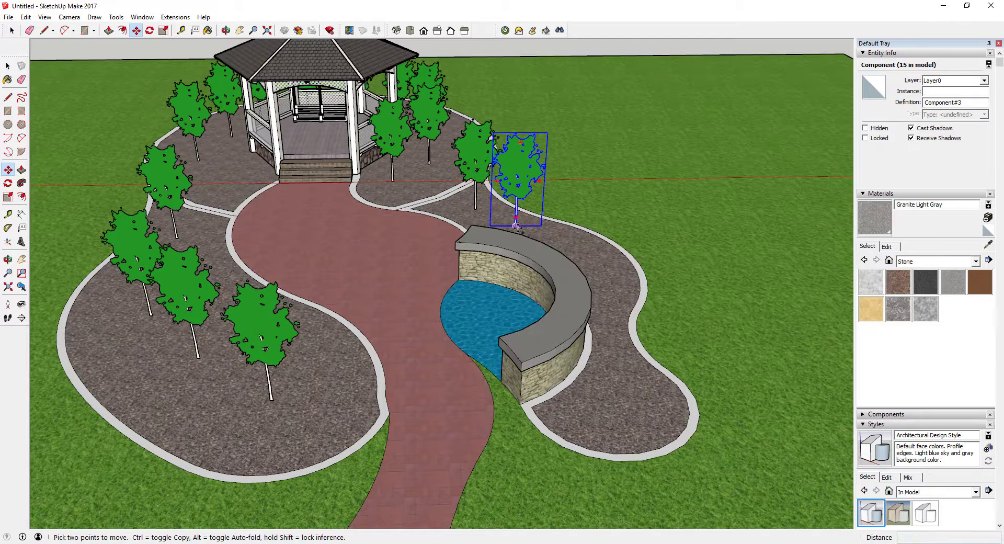
key(ctrl)
click(570, 249)
click(570, 249)
key(ctrl)
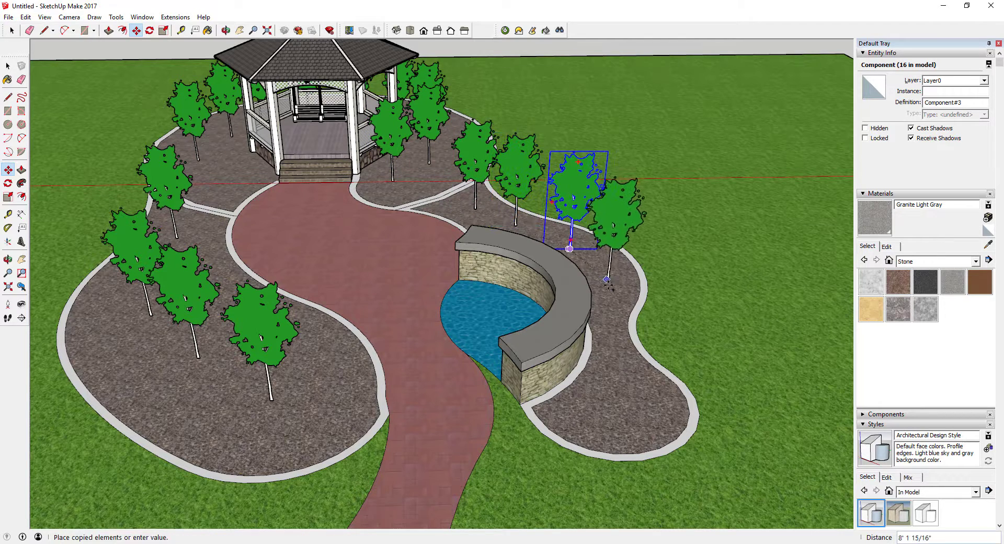
click(611, 290)
Add three more maple tree copies down the wall bed to its rounded end by the path
click(611, 291)
key(ctrl)
click(611, 290)
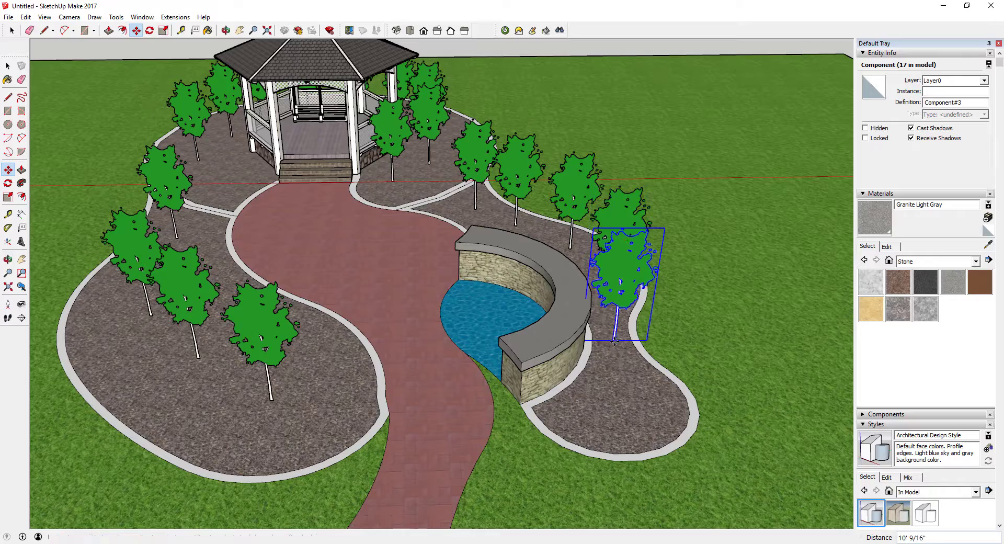
click(614, 340)
key(ctrl)
click(614, 340)
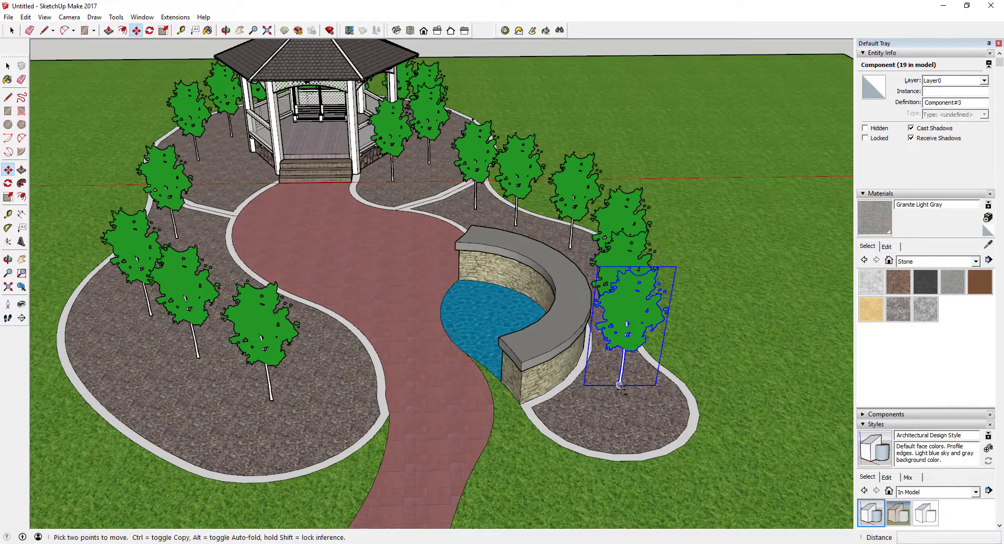
key(ctrl)
click(620, 386)
click(614, 419)
Examine the tree arrangement around the gazebo and curved wall from a lower front viewpoint
scroll(689, 397, down, 4)
middle_drag(570, 346, 651, 303)
middle_drag(575, 295, 481, 292)
scroll(545, 247, up, 3)
scroll(504, 343, down, 2)
middle_drag(477, 354, 458, 337)
key(space)
Search the 3D Warehouse collections for "2d shrubs" and open SketchUp's Shrubs 2D 2015 collection
click(9, 16)
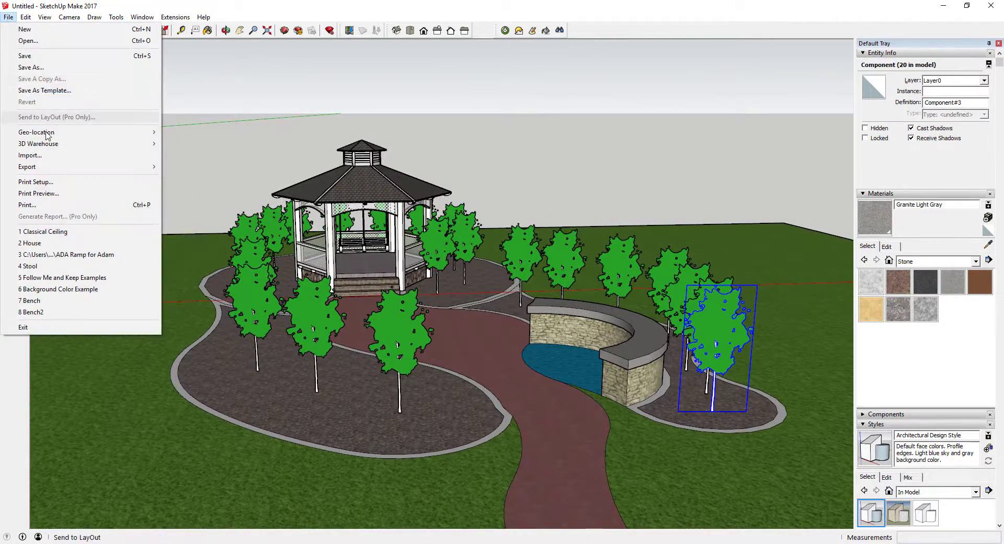
mouse_move(47, 146)
click(194, 144)
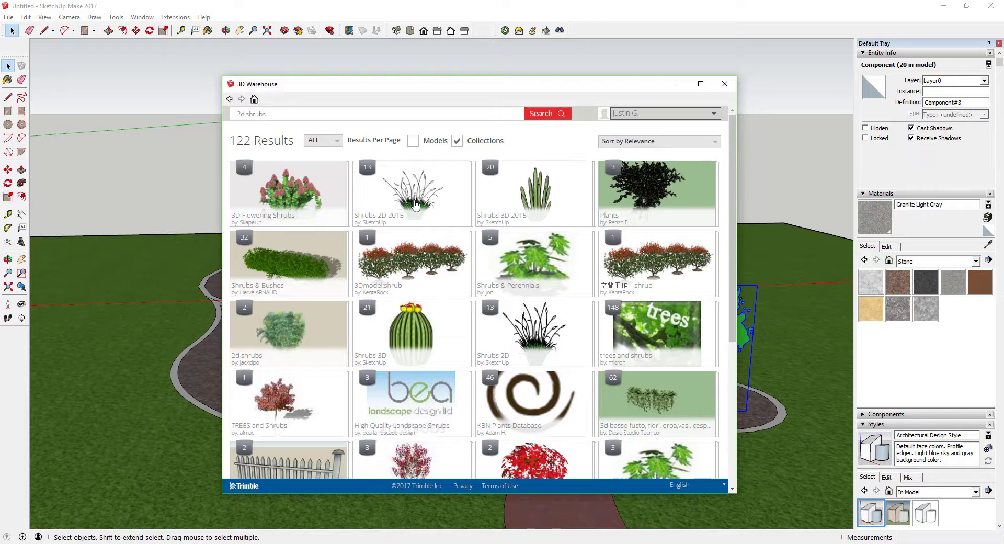
click(417, 205)
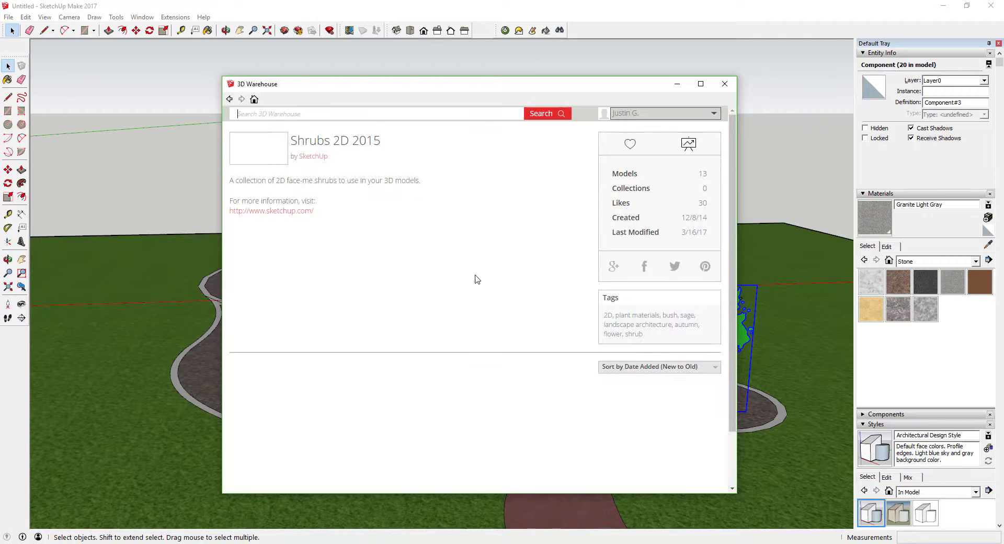
Load the 2D Gayfeather Shrub from the Shrubs 2D 2015 collection directly into the model
scroll(468, 256, down, 5)
scroll(487, 298, down, 2)
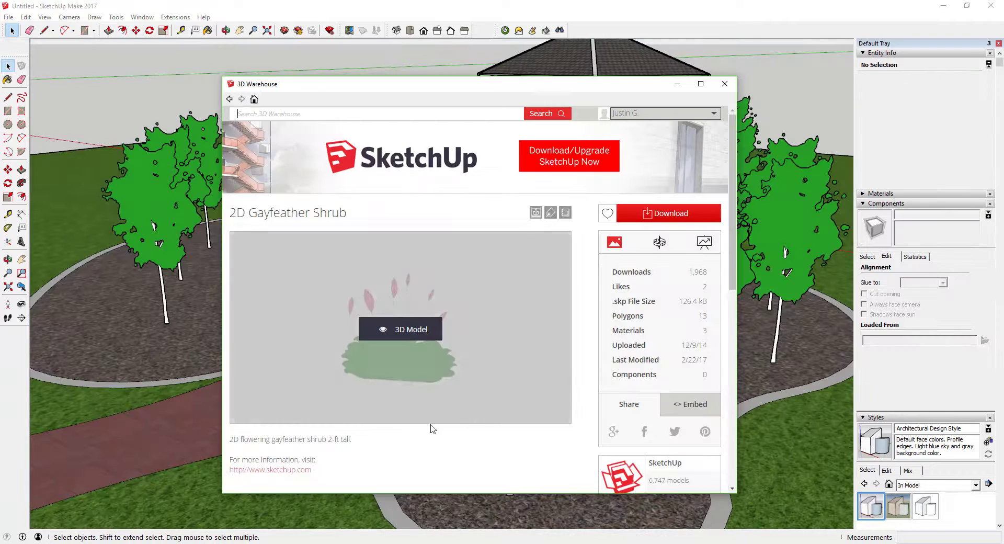
click(669, 215)
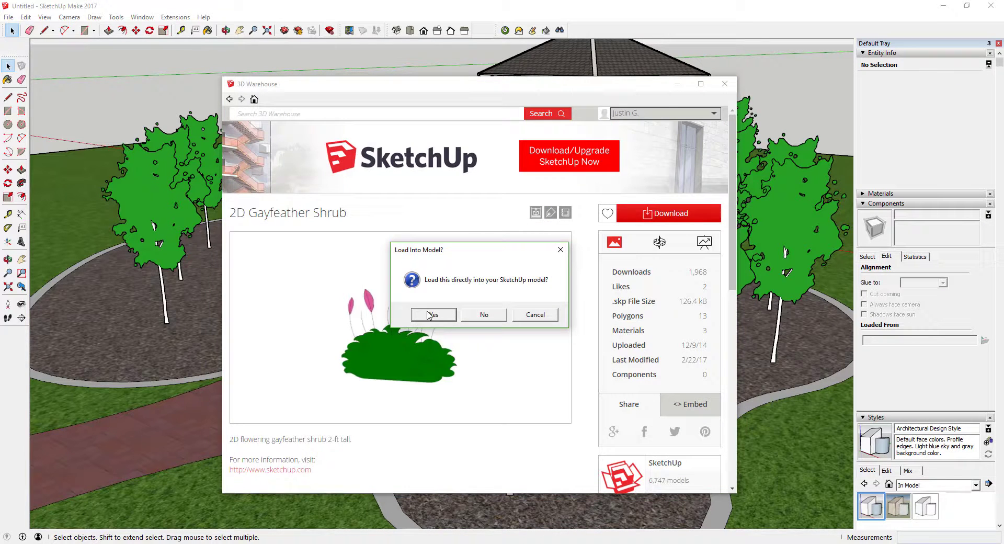
click(431, 315)
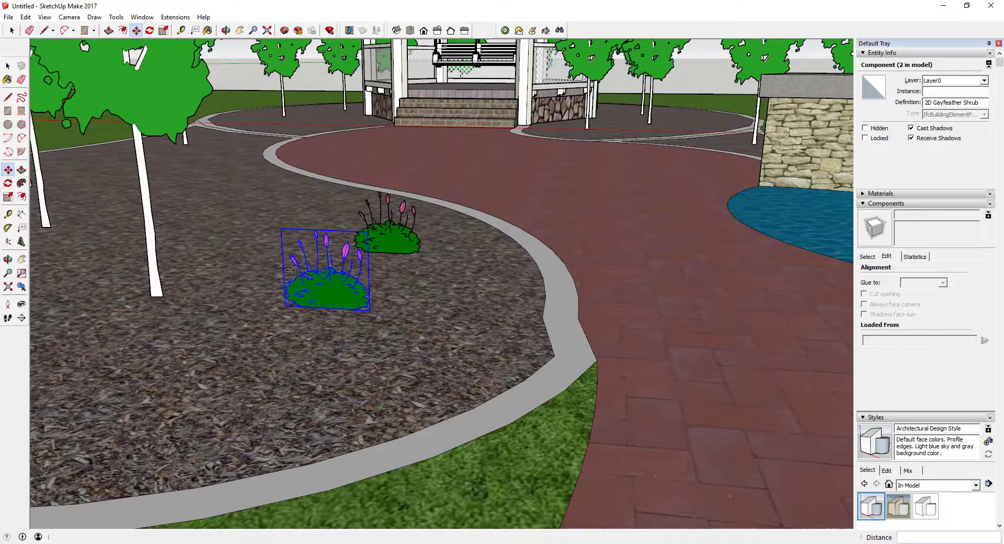
Copy the gayfeather shrubs into a cluster of four beside the tree in the front planting bed
click(184, 291)
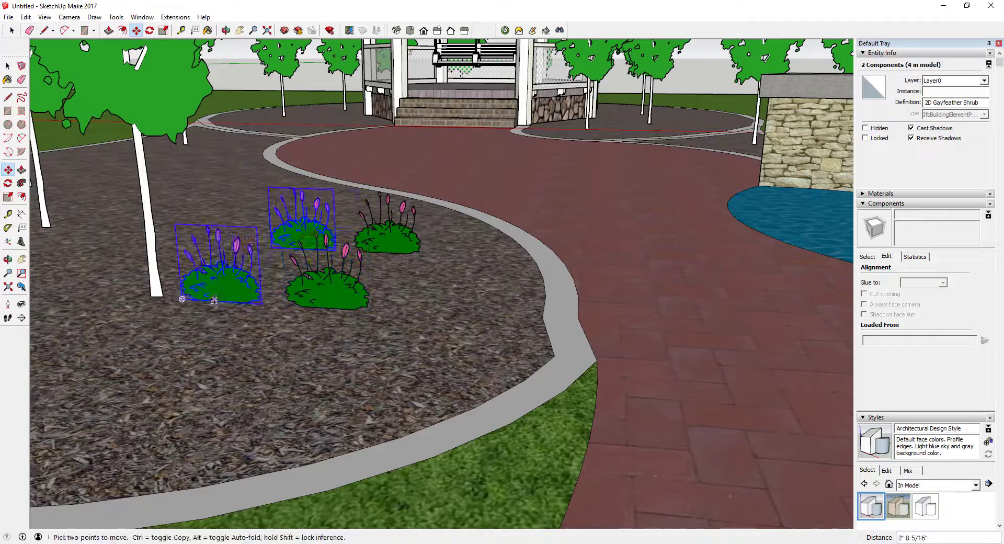
key(space)
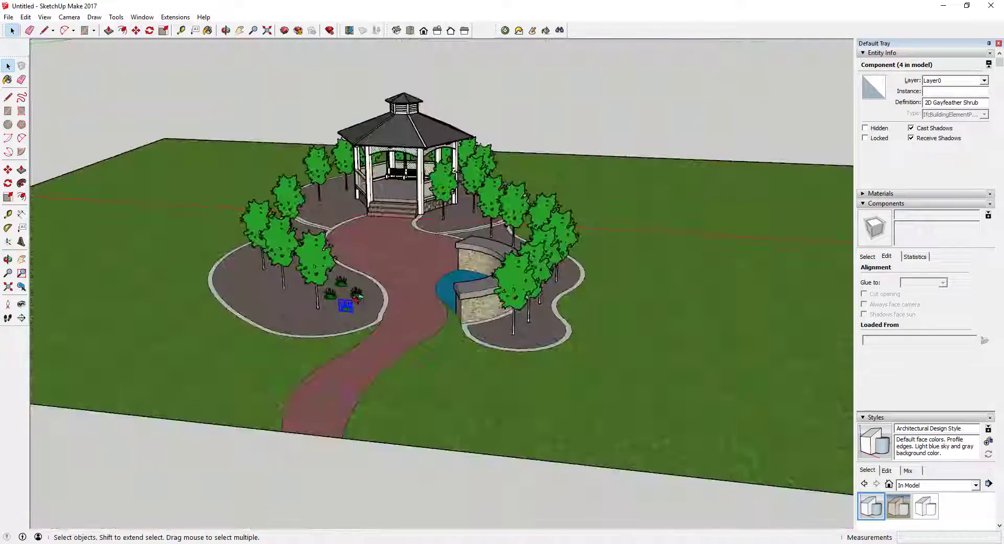
middle_drag(358, 297, 453, 270)
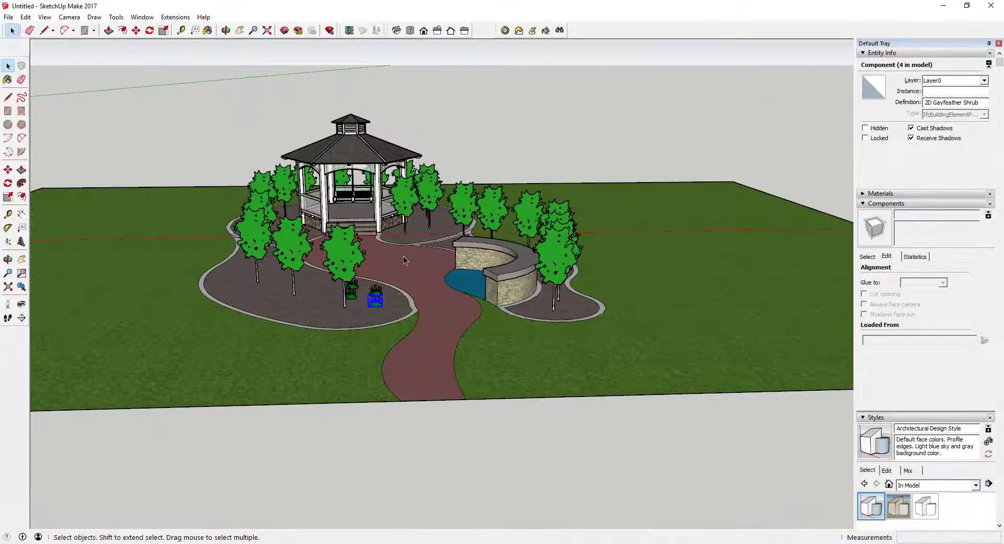
Examine the planted landscape around the gazebo, curved wall and shrub cluster from the front
scroll(434, 244, up, 3)
scroll(431, 241, up, 1)
middle_drag(401, 222, 393, 185)
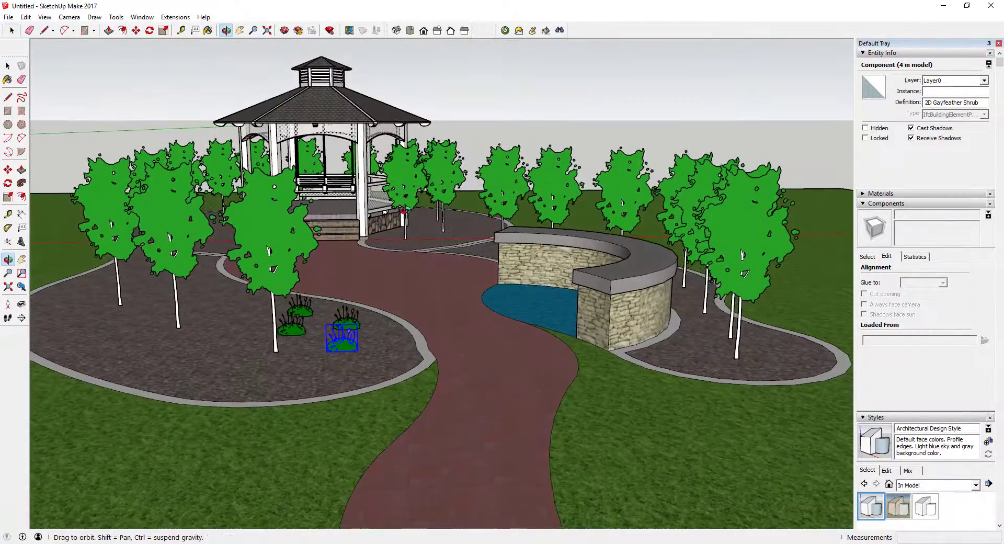
scroll(393, 185, up, 4)
scroll(366, 224, down, 3)
middle_drag(340, 228, 395, 250)
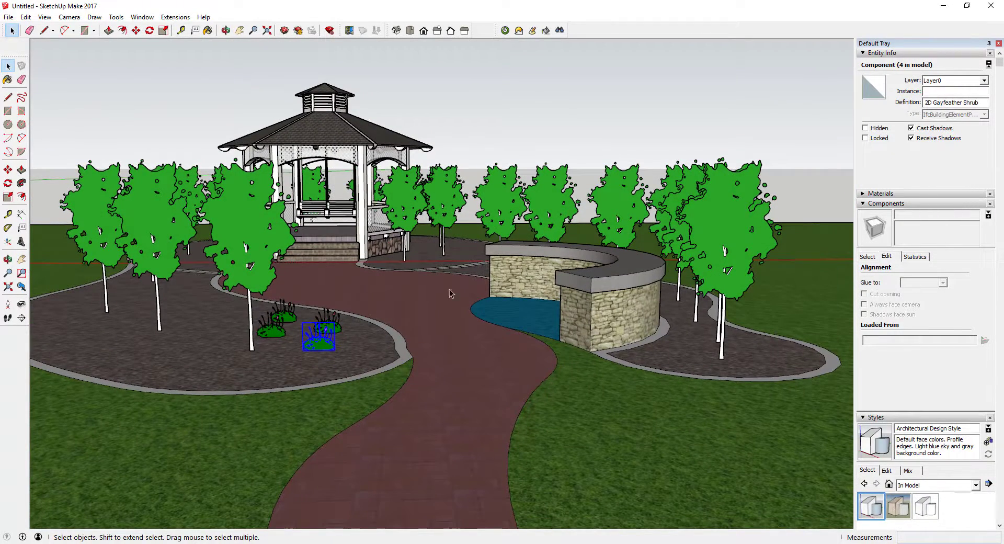
scroll(375, 250, down, 1)
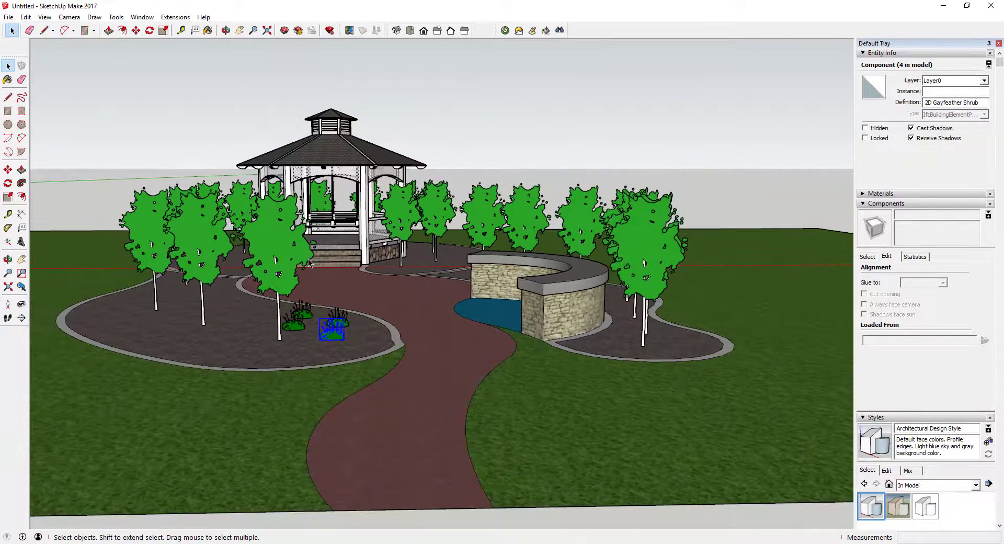
Copy the entire planted landscape about 423 ft along the red axis onto empty ground
scroll(308, 263, down, 8)
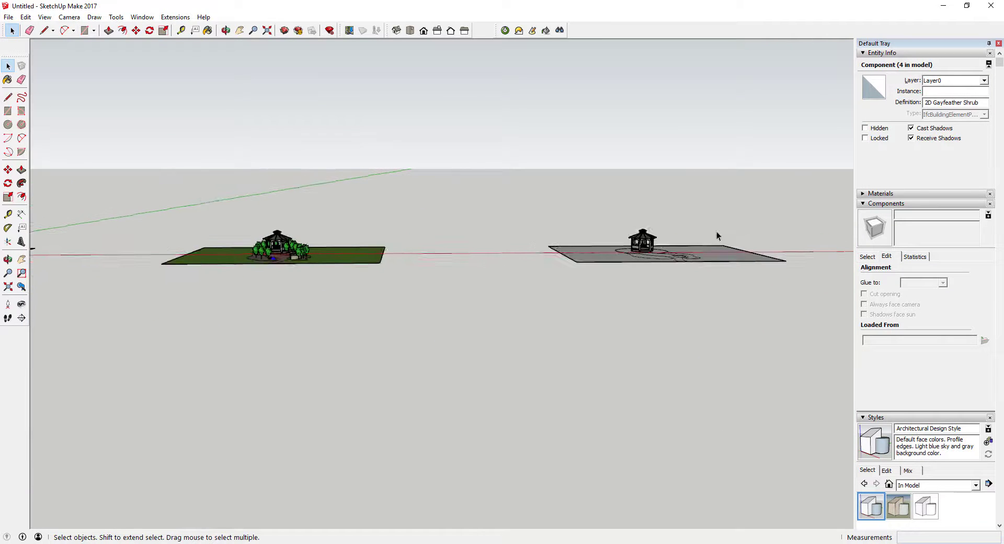
scroll(717, 255, up, 3)
middle_drag(617, 270, 644, 326)
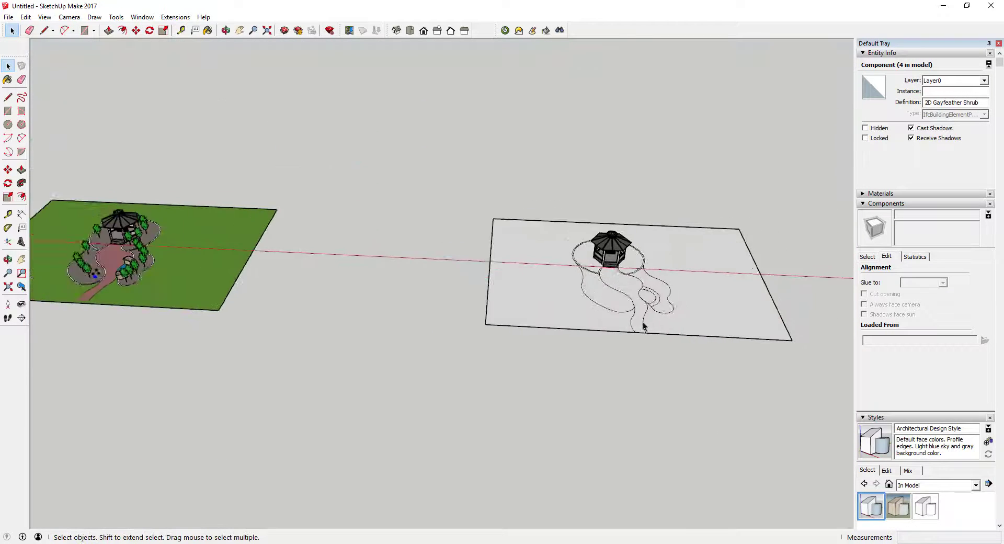
scroll(644, 326, down, 3)
scroll(689, 306, up, 4)
scroll(707, 303, down, 5)
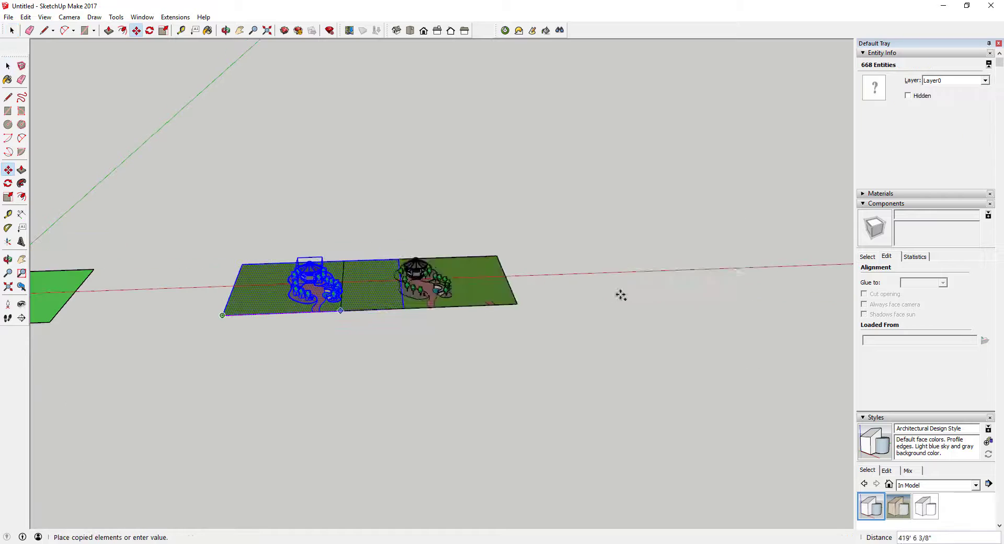
click(677, 271)
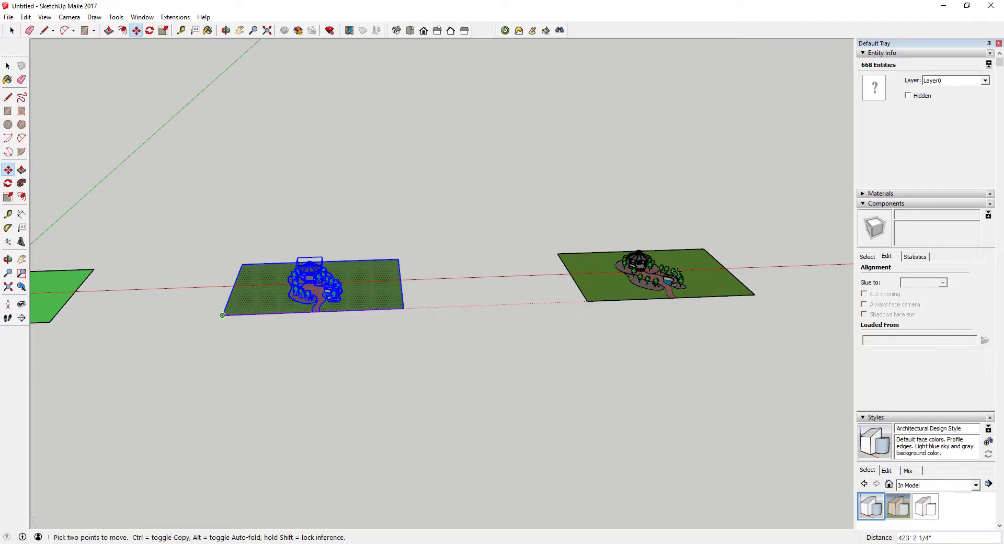
Erase the maple trees beside the gazebo and in the front planting bed of the copied landscape
scroll(678, 271, up, 5)
key(space)
click(787, 258)
scroll(625, 272, up, 1)
middle_drag(625, 272, 629, 285)
scroll(629, 294, up, 6)
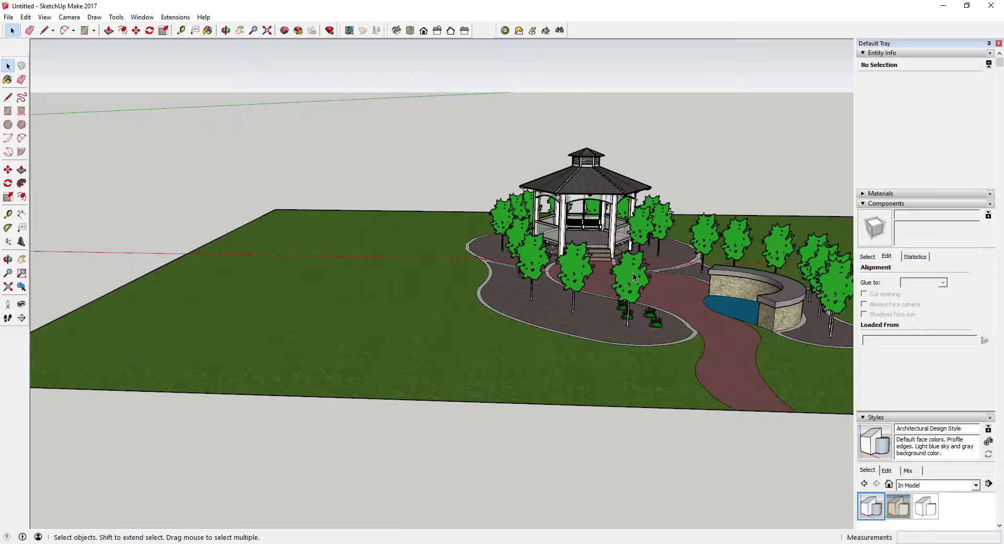
key(e)
click(654, 202)
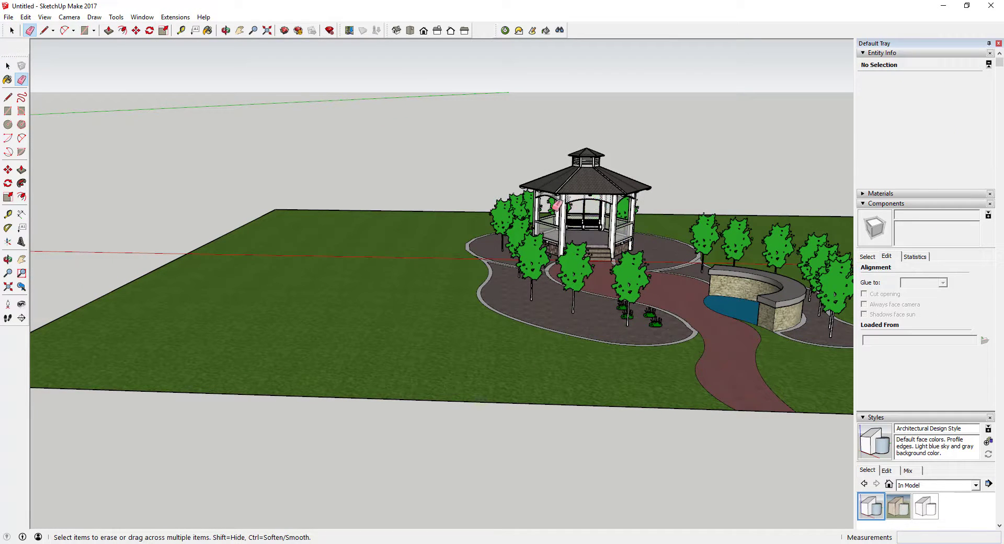
click(505, 197)
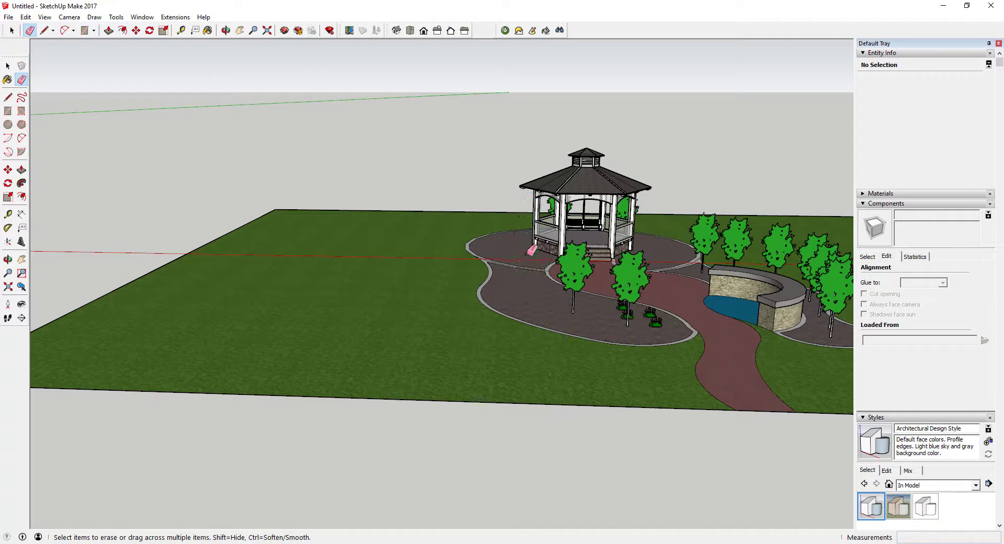
click(631, 277)
Erase the gayfeather shrubs from the front planting bed of the copied landscape
scroll(625, 302, up, 2)
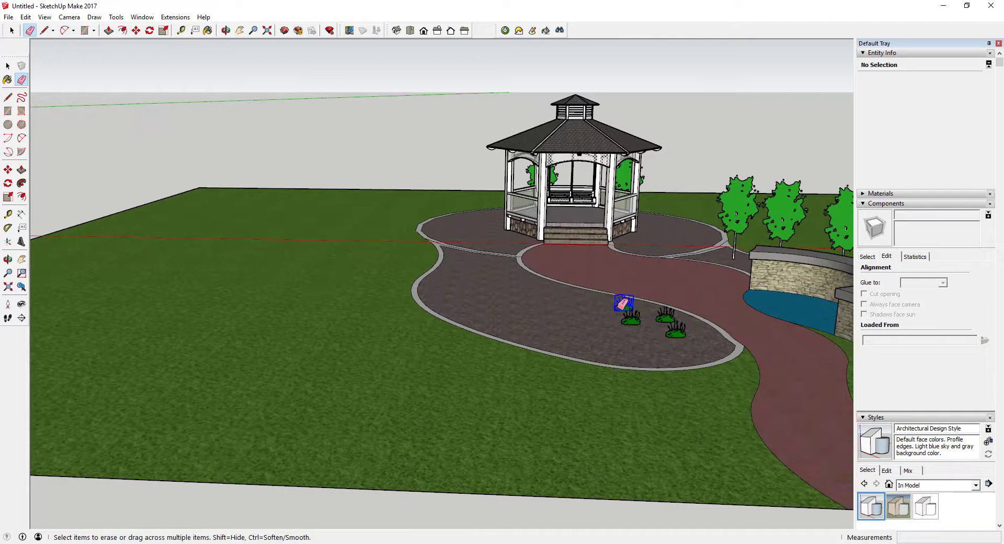
click(622, 305)
click(676, 332)
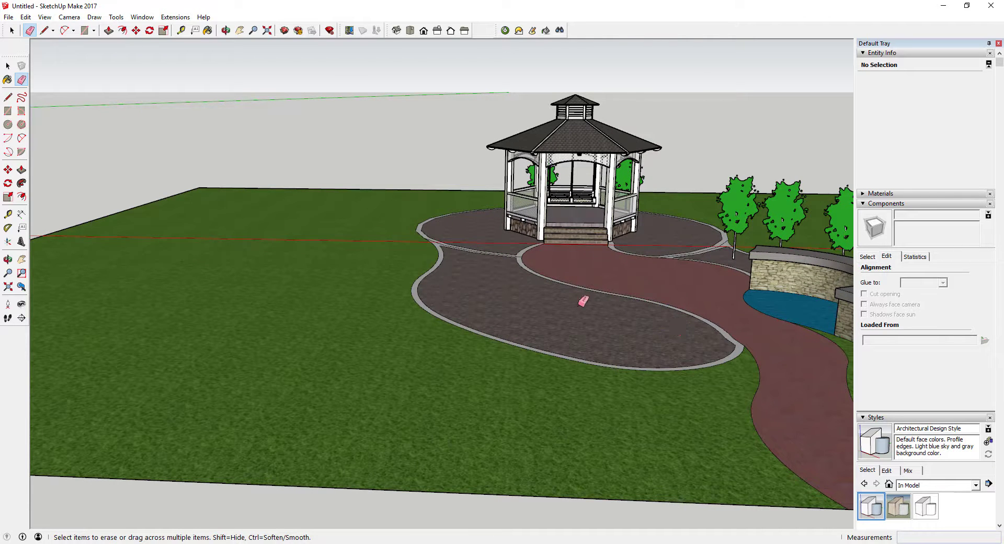
Erase the row of maple trees behind the curved stone wall of the copied landscape
scroll(596, 298, down, 4)
drag(743, 265, 664, 253)
drag(745, 260, 743, 264)
scroll(617, 225, up, 6)
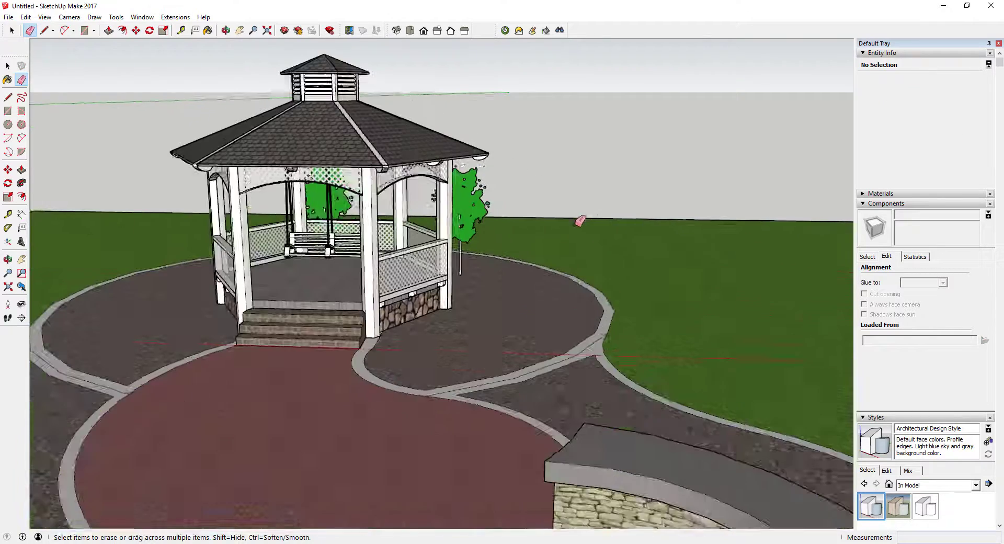
Erase the remaining maple trees behind the gazebo in the copied landscape
click(593, 167)
scroll(601, 150, up, 5)
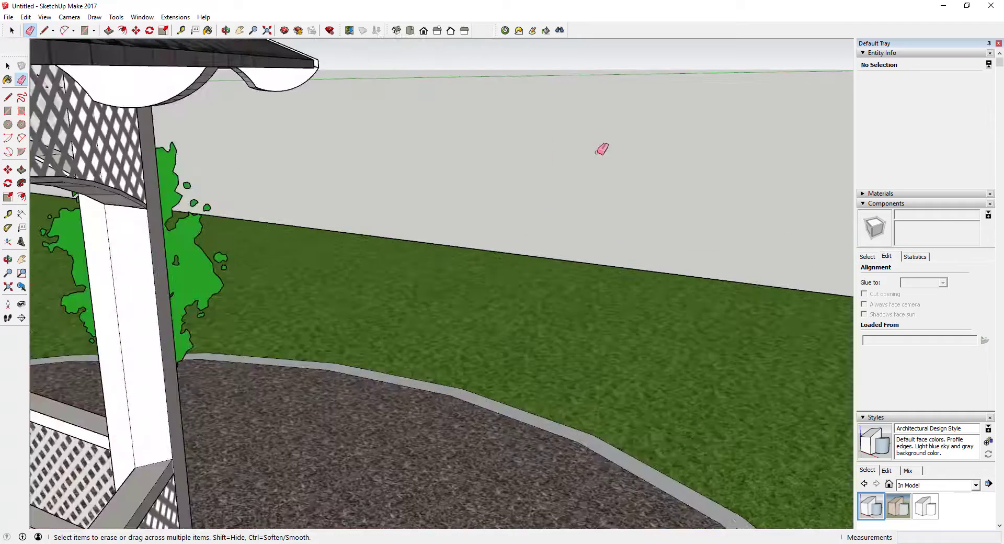
scroll(482, 160, down, 3)
middle_drag(481, 160, 324, 175)
key(e)
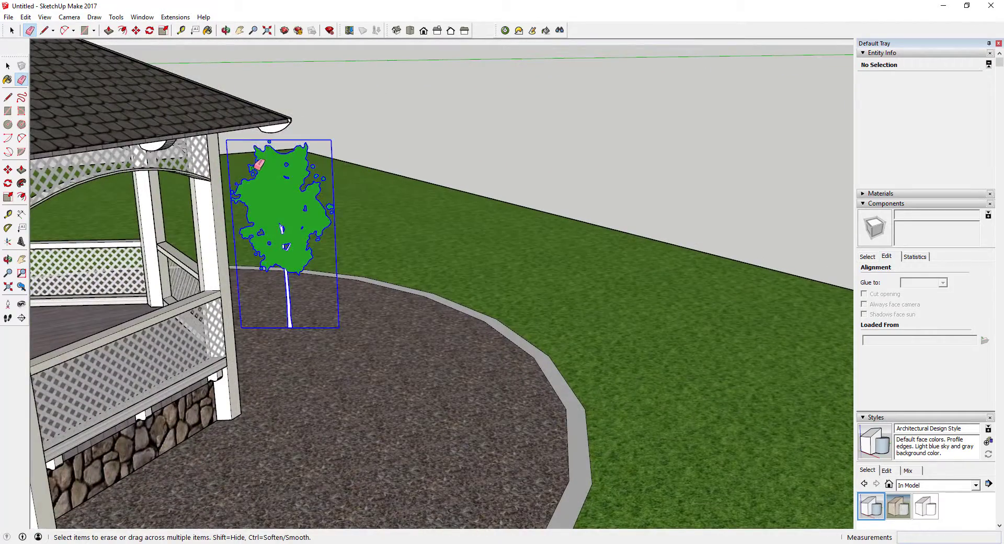
click(283, 220)
scroll(518, 254, down, 5)
mouse_move(303, 331)
middle_down()
mouse_move(638, 246)
mouse_move(516, 246)
mouse_move(291, 407)
mouse_move(383, 313)
mouse_move(438, 336)
mouse_move(476, 304)
middle_up()
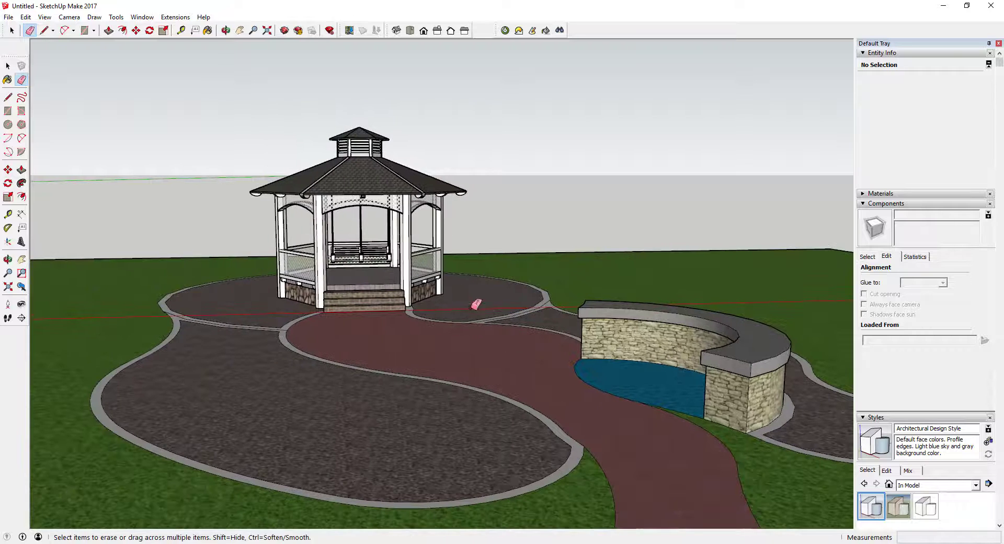
Search the 3D Warehouse collections for "sketchup 3d trees" and open SketchUp's Trees 3D 2015 collection
click(9, 17)
mouse_move(147, 143)
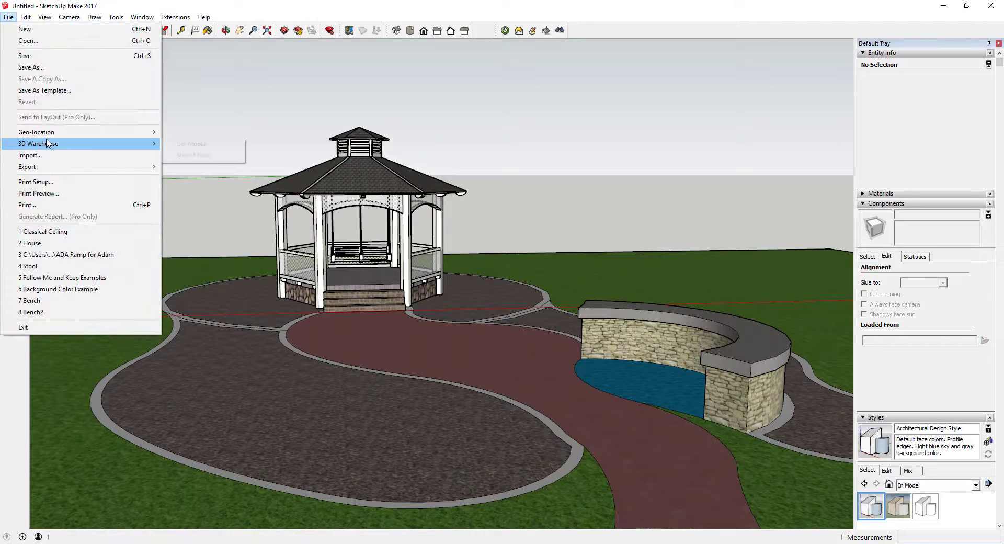
click(190, 145)
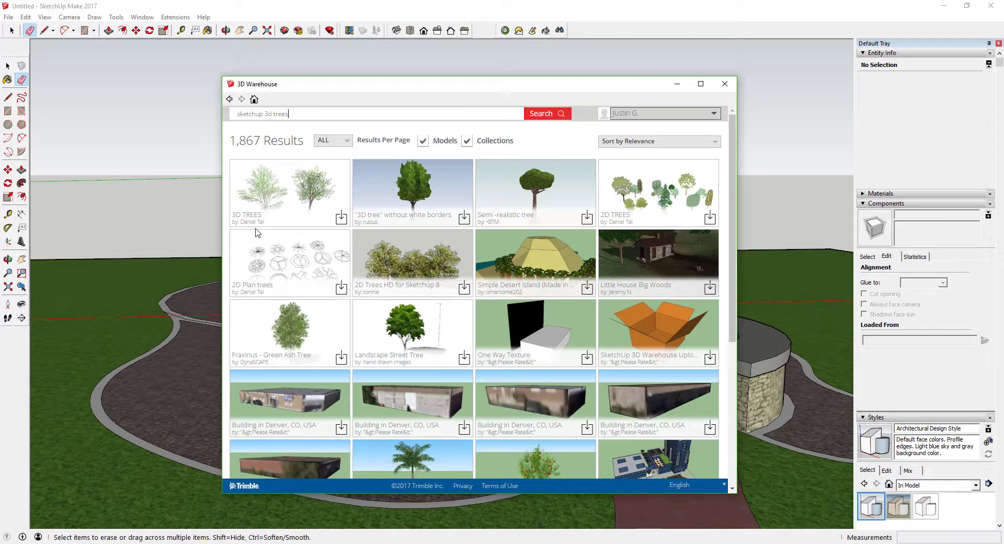
scroll(486, 274, down, 5)
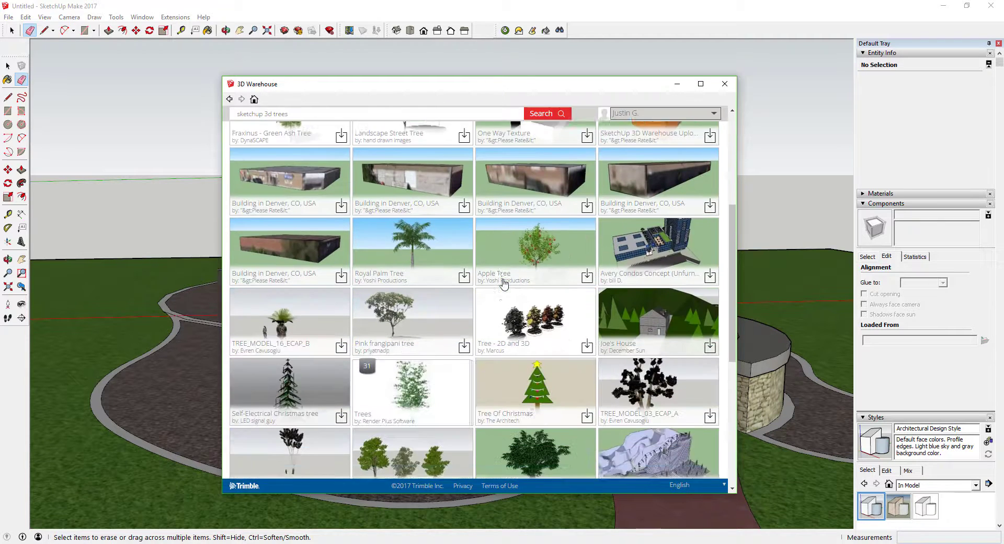
scroll(447, 178, up, 5)
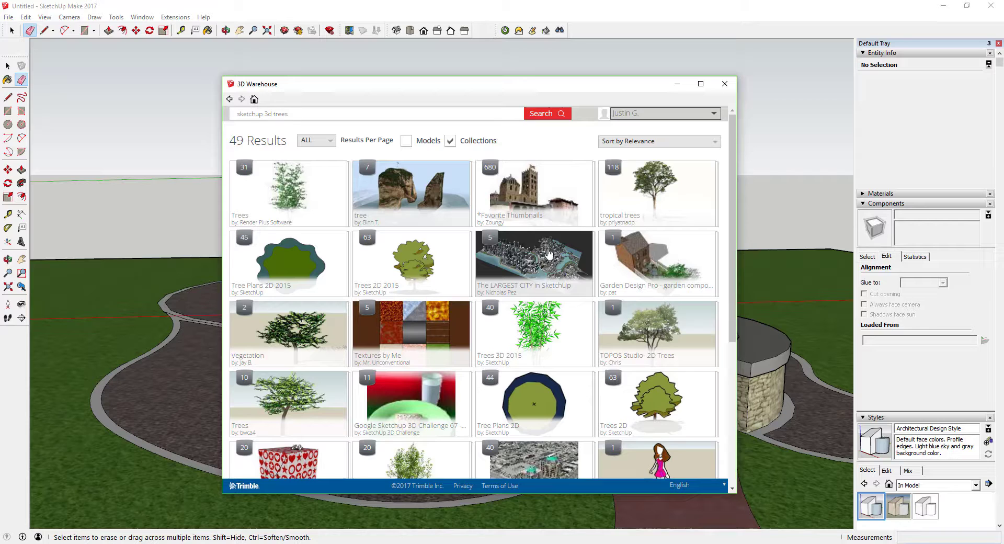
scroll(548, 254, down, 1)
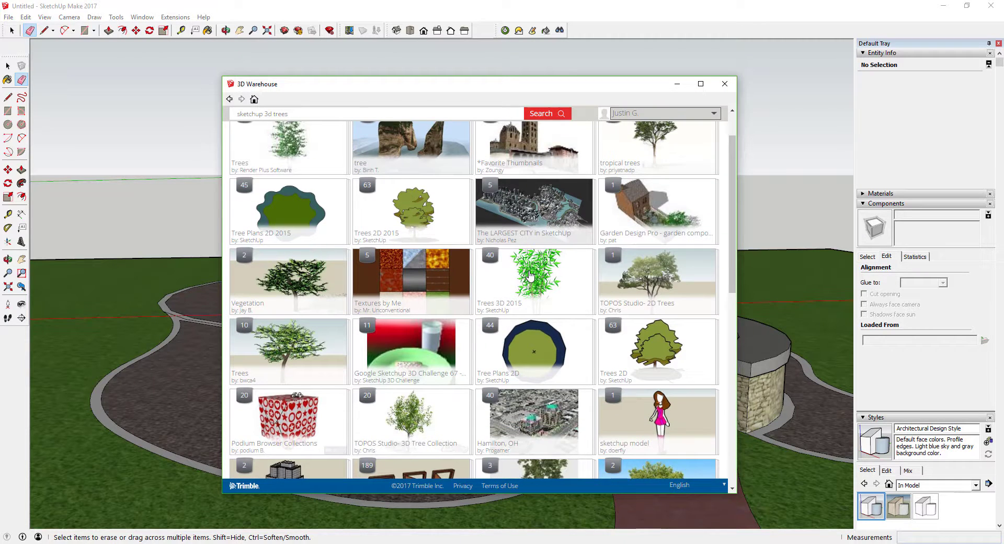
click(536, 279)
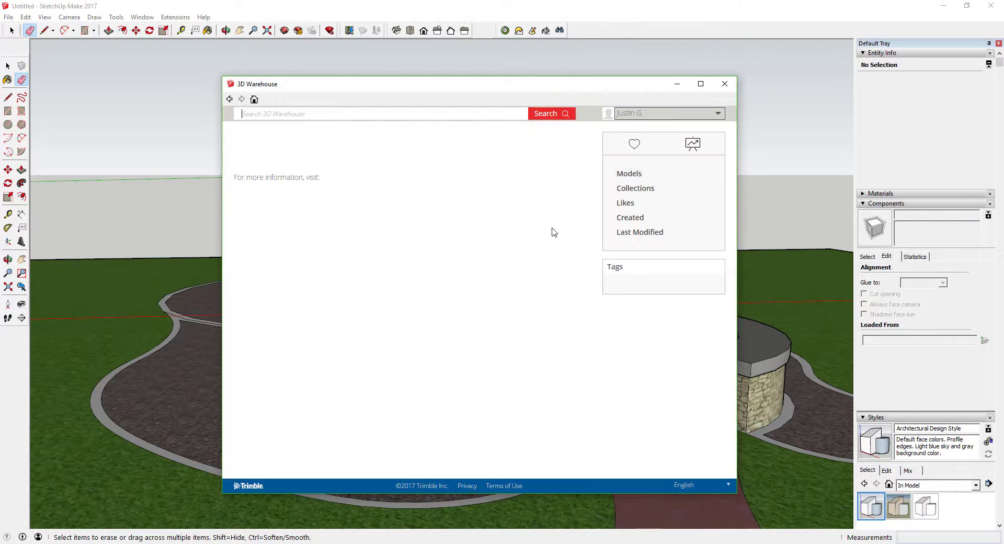
Load the Evergreen Magnolia Tree High Polygon from the collection directly into the model, at the back of the front planting bed
scroll(482, 217, down, 7)
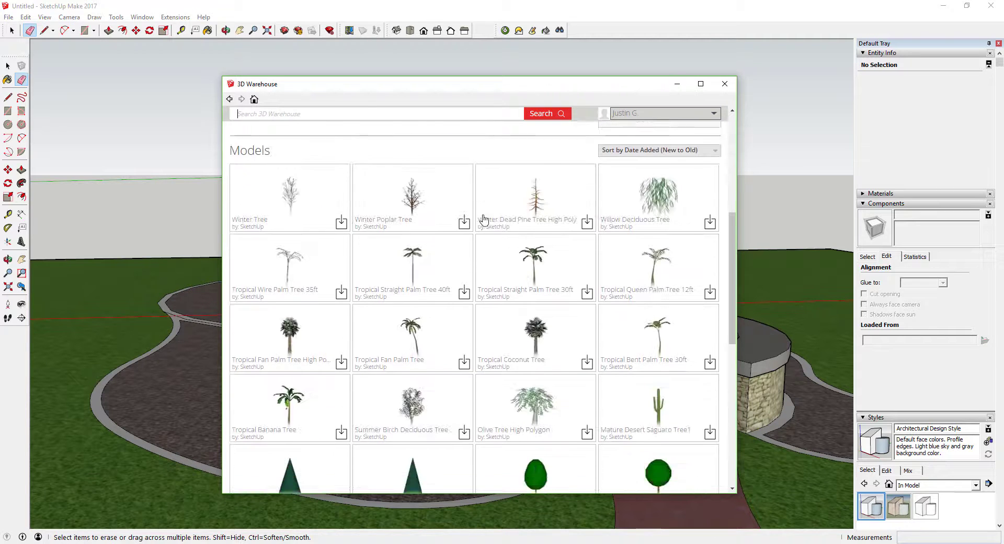
scroll(546, 269, up, 1)
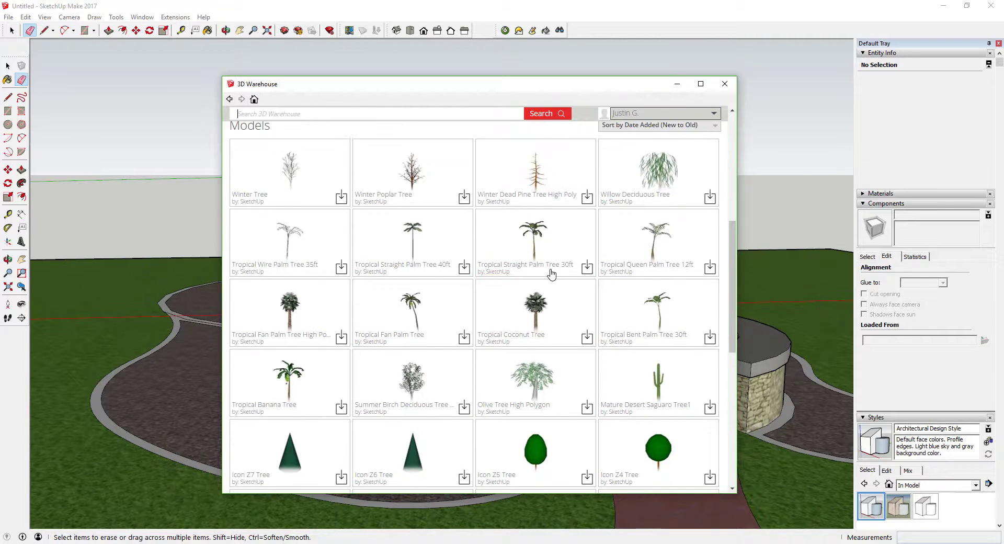
scroll(553, 269, down, 7)
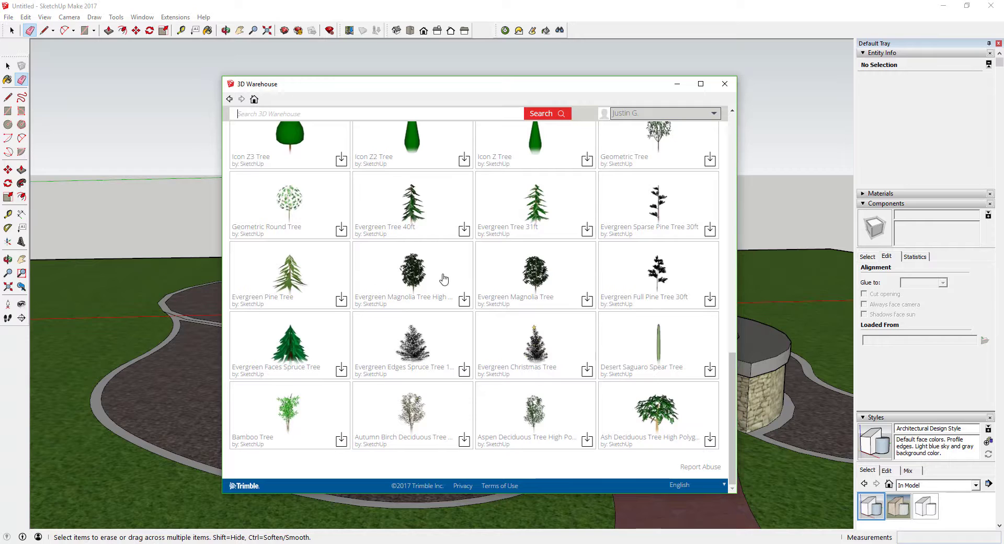
click(413, 296)
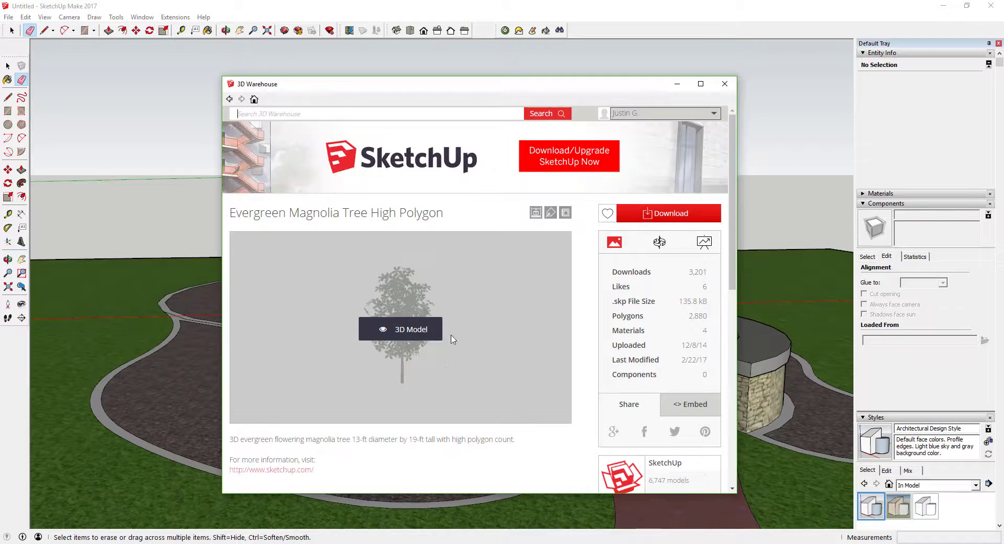
click(666, 212)
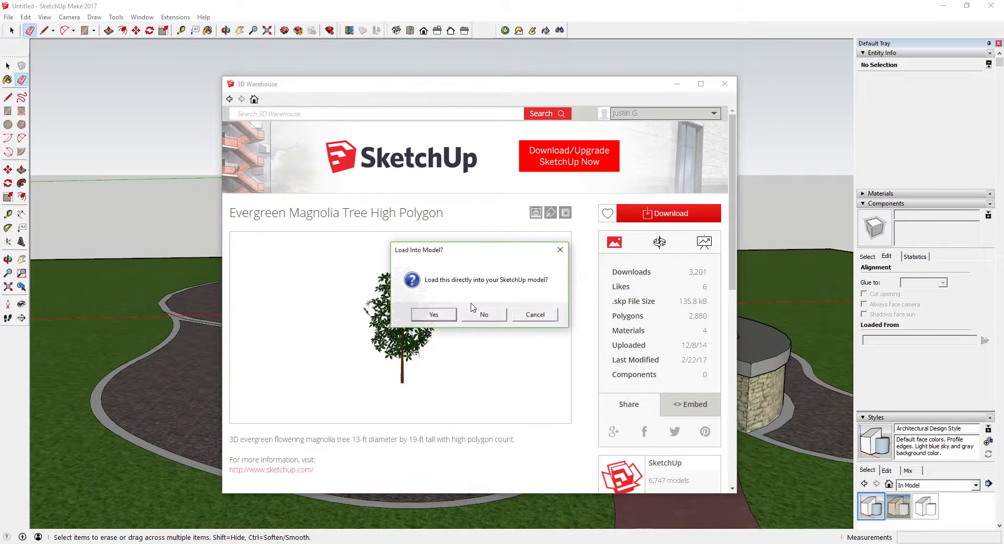
click(429, 315)
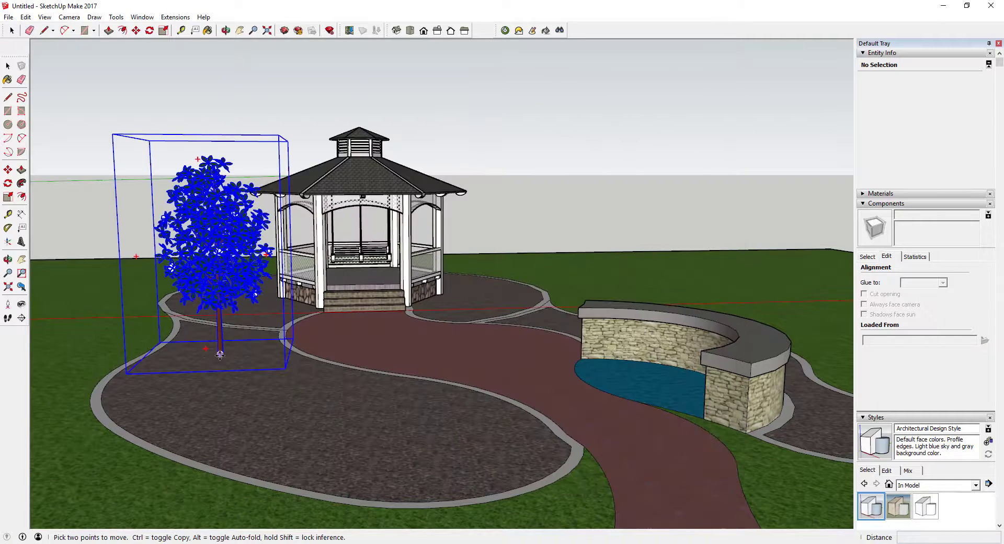
Copy the magnolia tree twice toward the front of the front planting bed, spacing the trees about 16 ft and 13 ft apart
click(220, 355)
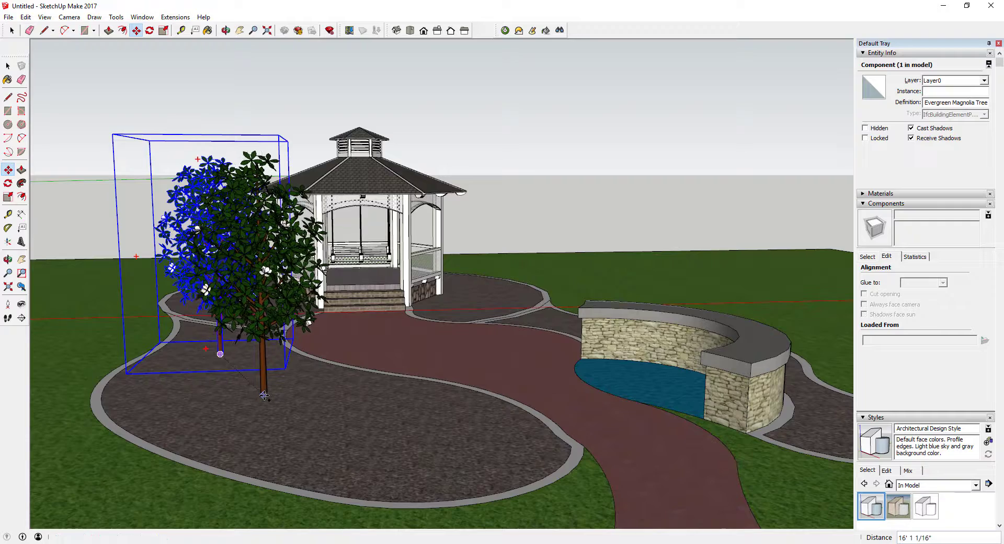
key(ctrl)
click(264, 395)
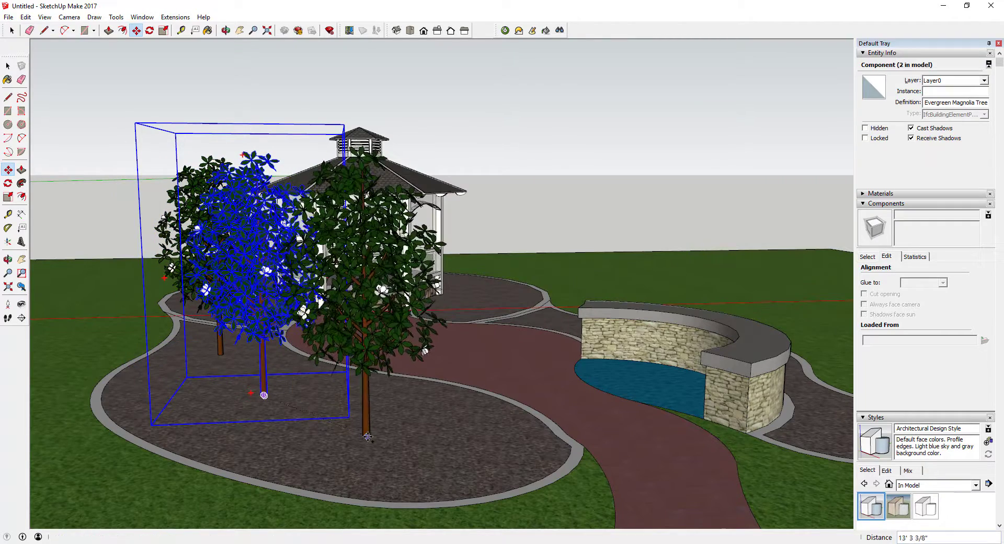
click(367, 436)
Copy the frontmost magnolia tree into the planting bed beside the gazebo, behind the curved stone wall
middle_drag(361, 415, 313, 403)
click(323, 425)
key(ctrl)
click(519, 317)
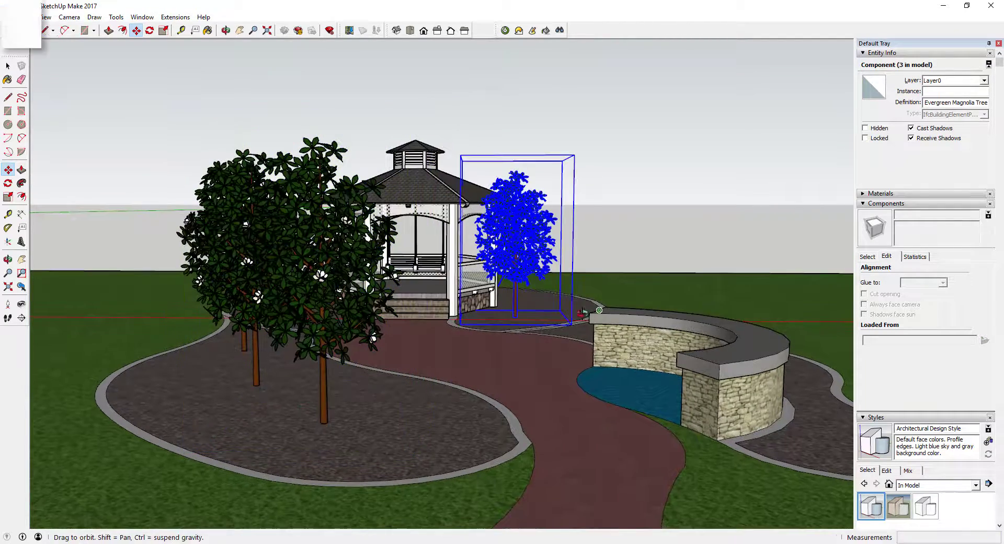
middle_drag(510, 293, 467, 258)
key(space)
Examine the leaves, flowers and edge detail of the high-polygon magnolia trees up close
scroll(435, 240, up, 4)
scroll(366, 245, down, 2)
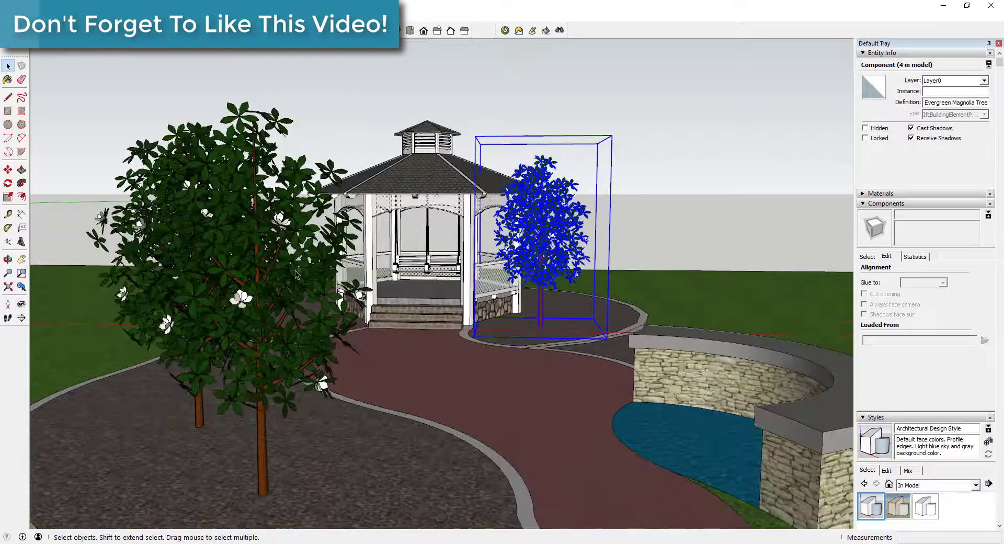
scroll(293, 274, up, 2)
scroll(261, 288, up, 3)
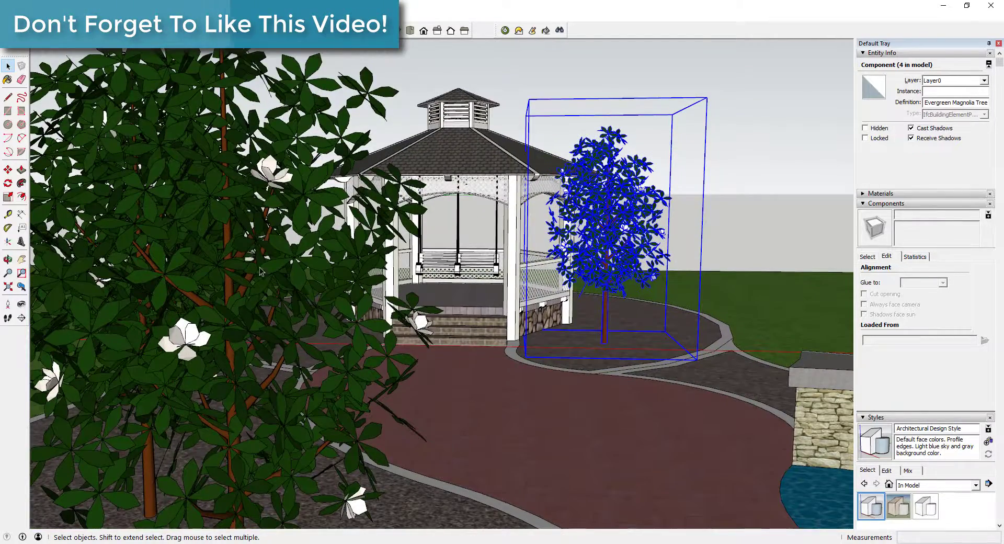
click(262, 295)
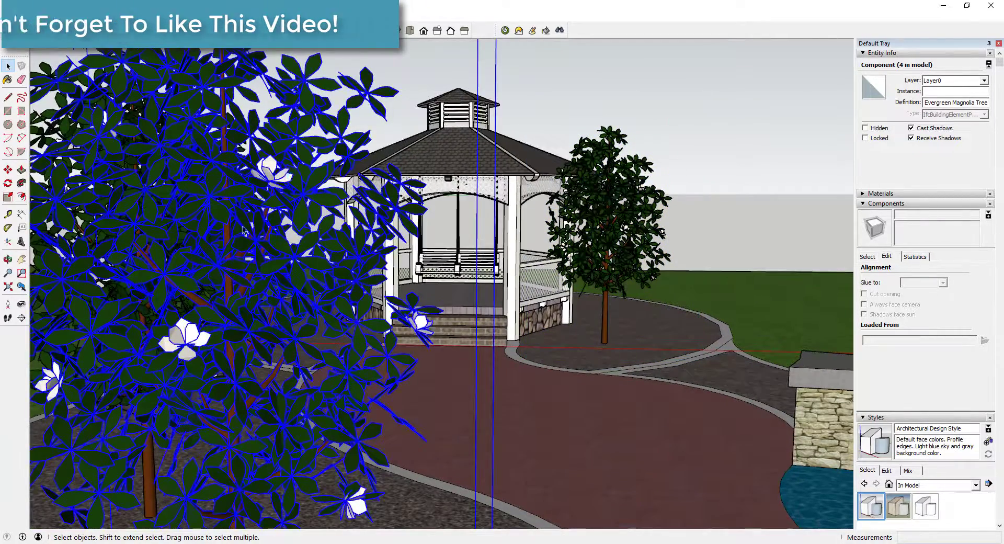
click(599, 101)
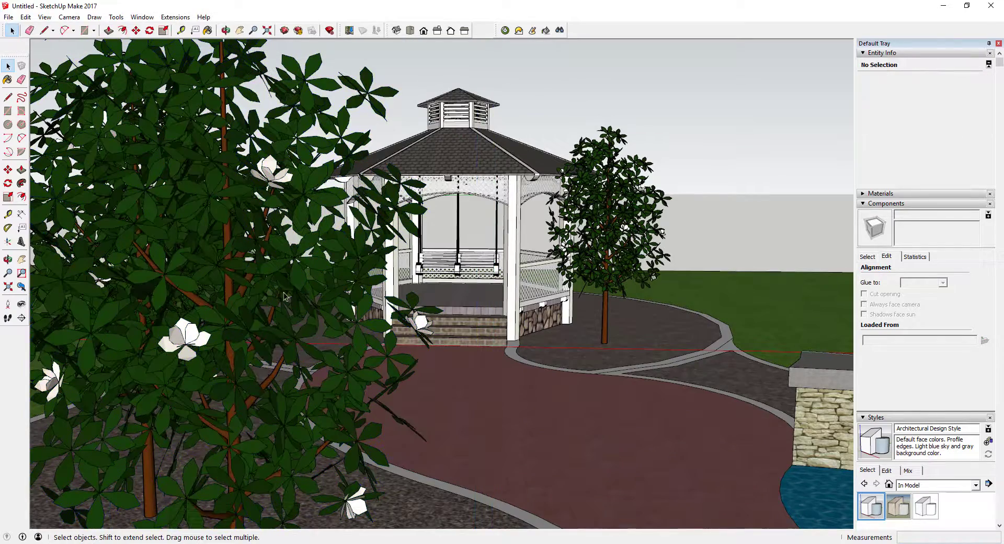
scroll(178, 305, down, 2)
scroll(178, 305, up, 5)
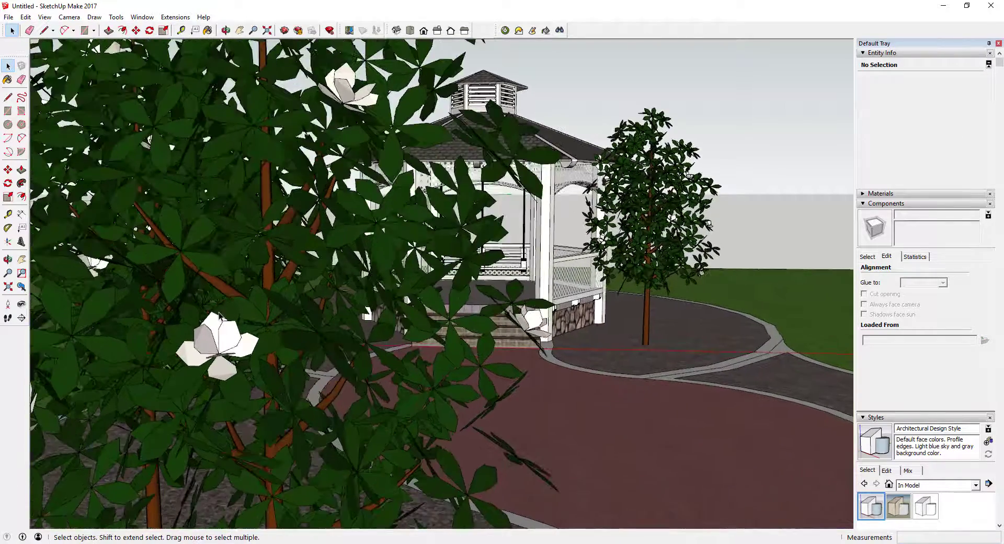
middle_drag(235, 303, 370, 262)
scroll(351, 280, down, 6)
scroll(350, 280, down, 4)
scroll(343, 260, up, 5)
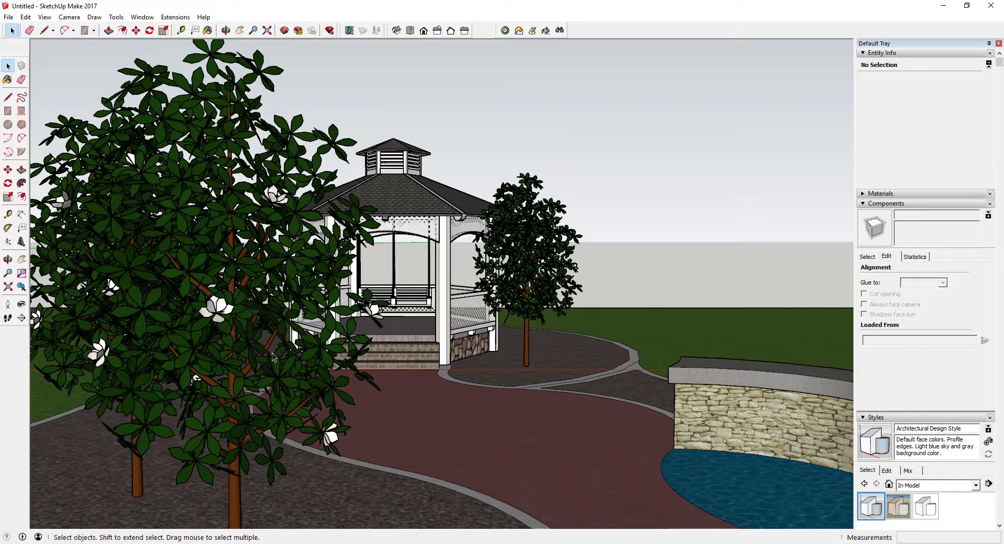
middle_drag(247, 264, 248, 264)
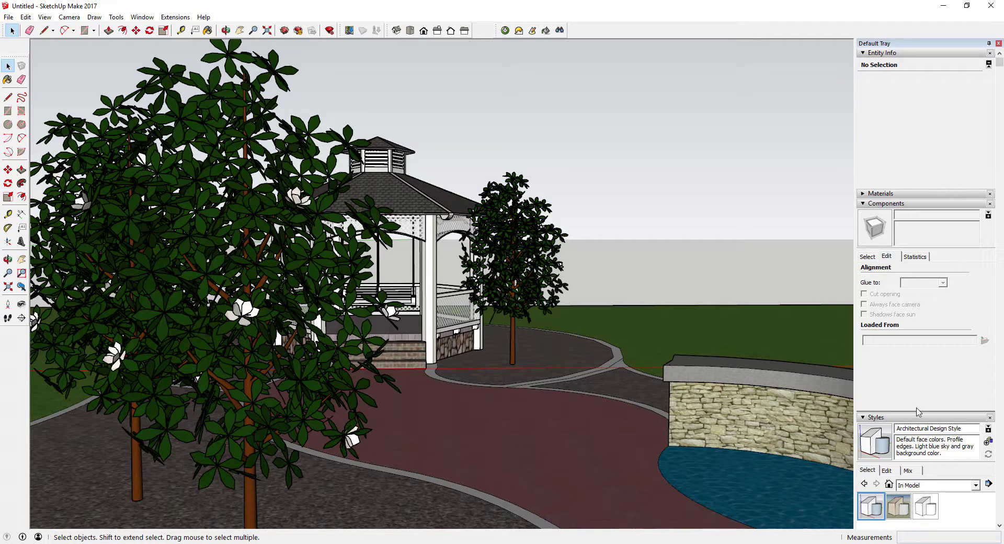
Turn off Profiles in the edge settings of the Architectural Design Style
drag(917, 411, 919, 349)
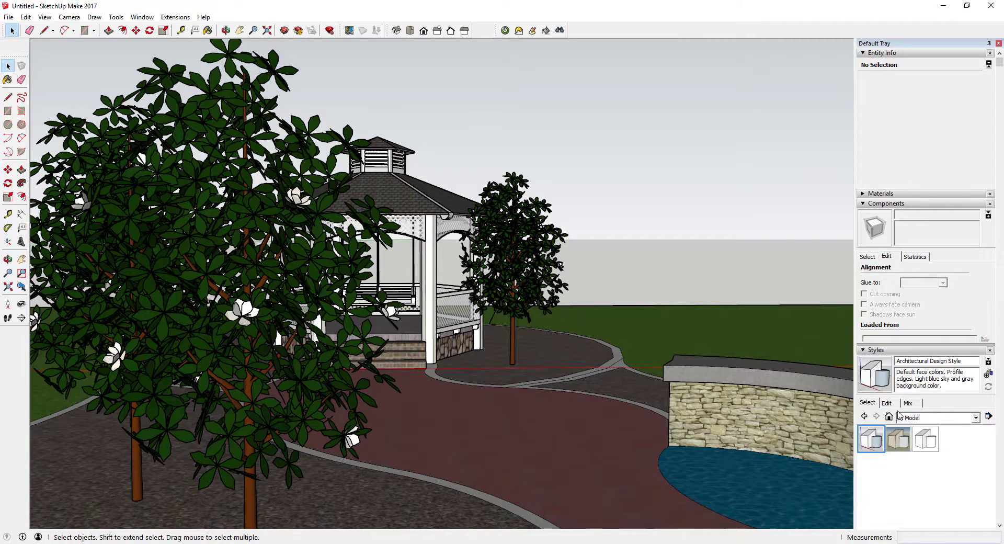
click(887, 402)
click(864, 417)
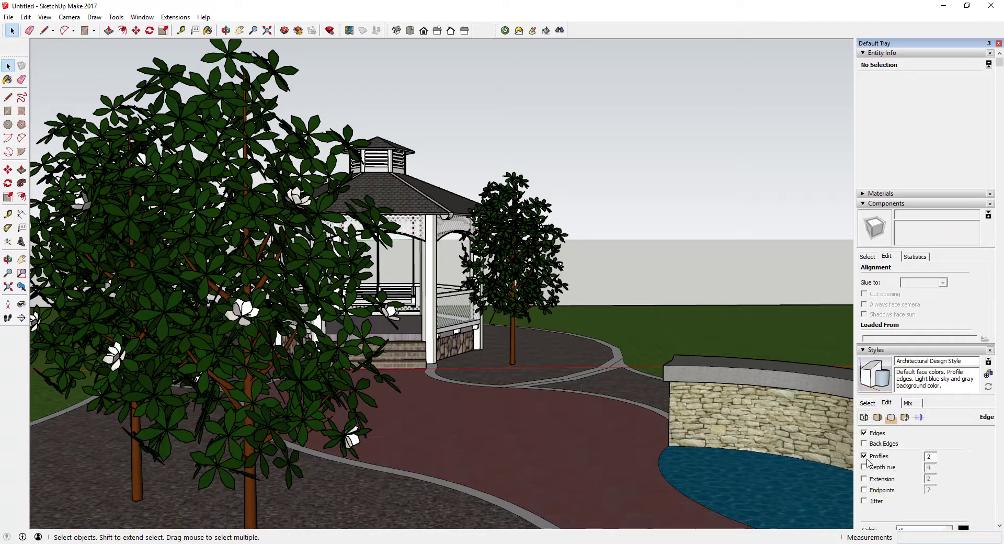
middle_drag(364, 326, 644, 348)
scroll(386, 316, down, 4)
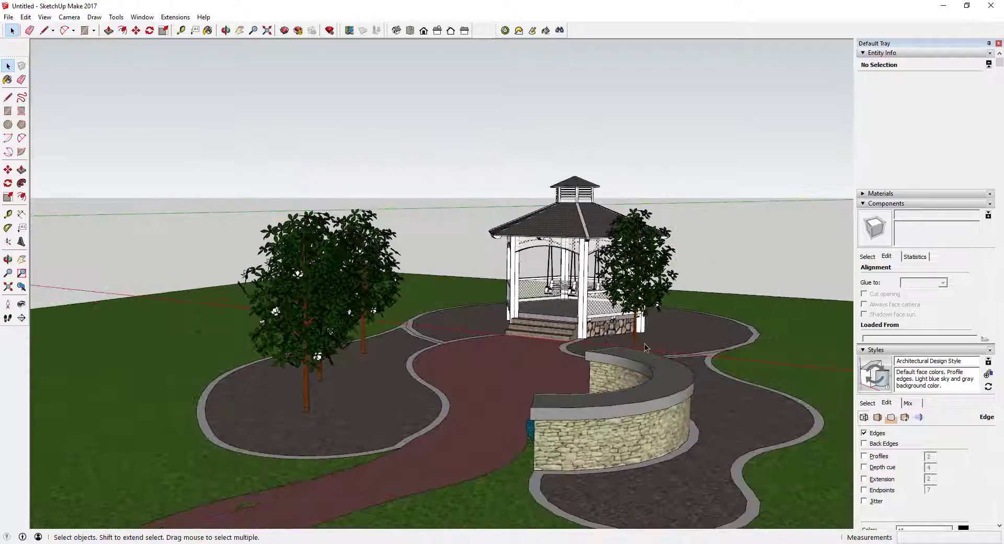
Select the four magnolia trees in the front bed and beside the gazebo and make them one group
middle_drag(442, 346, 501, 294)
scroll(397, 305, up, 5)
scroll(402, 311, down, 4)
click(595, 285)
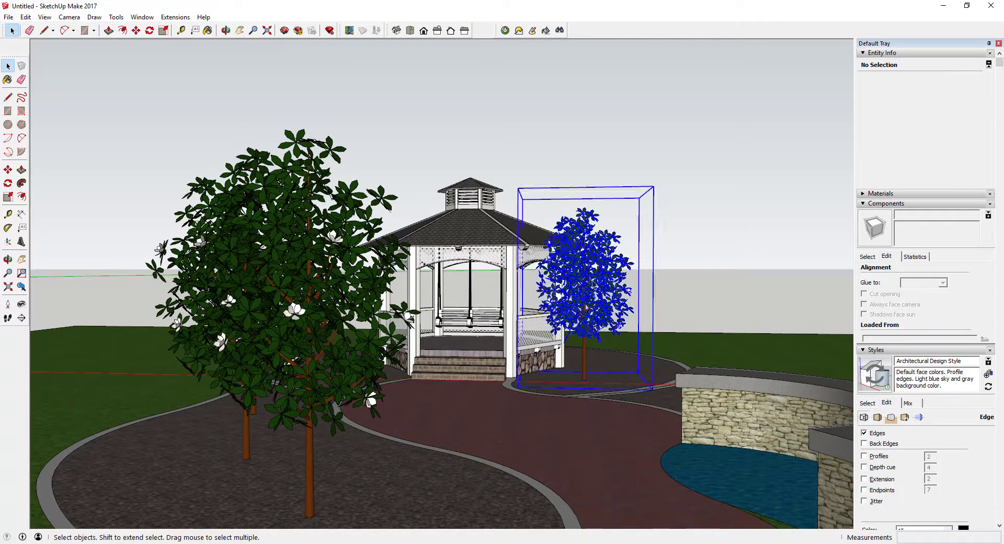
shift+click(226, 280)
shift+click(203, 269)
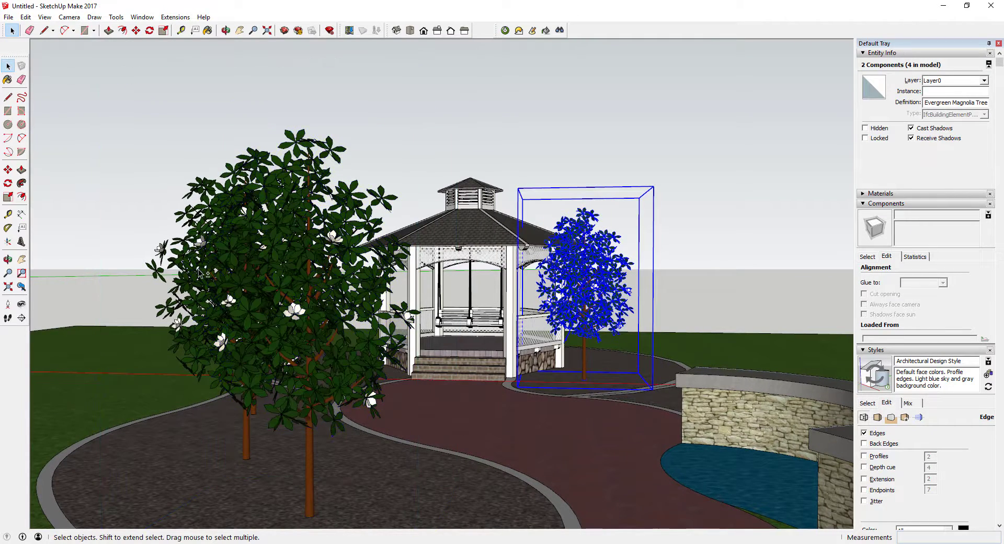
middle_drag(198, 268, 246, 274)
shift+click(178, 268)
shift+click(251, 264)
shift+click(377, 248)
right_click(386, 256)
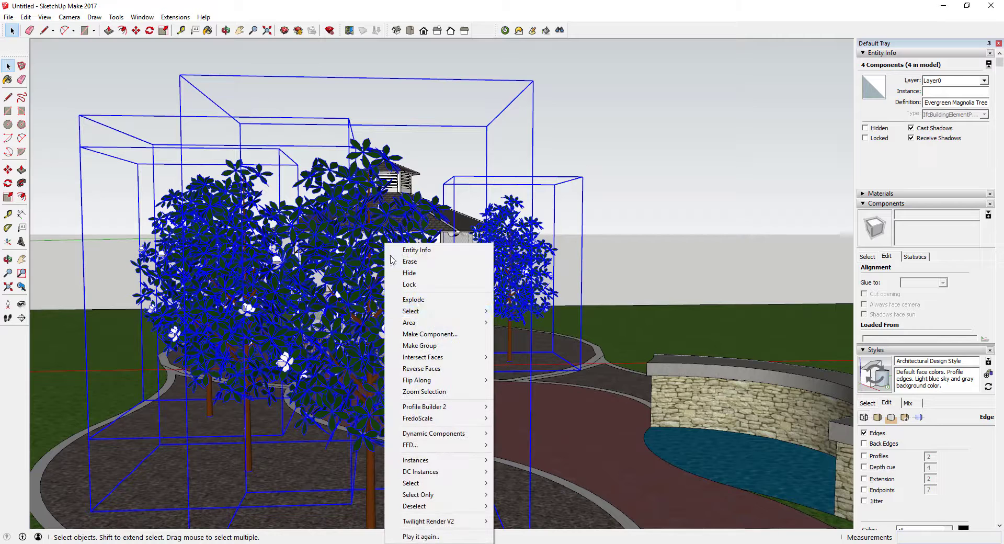
click(433, 348)
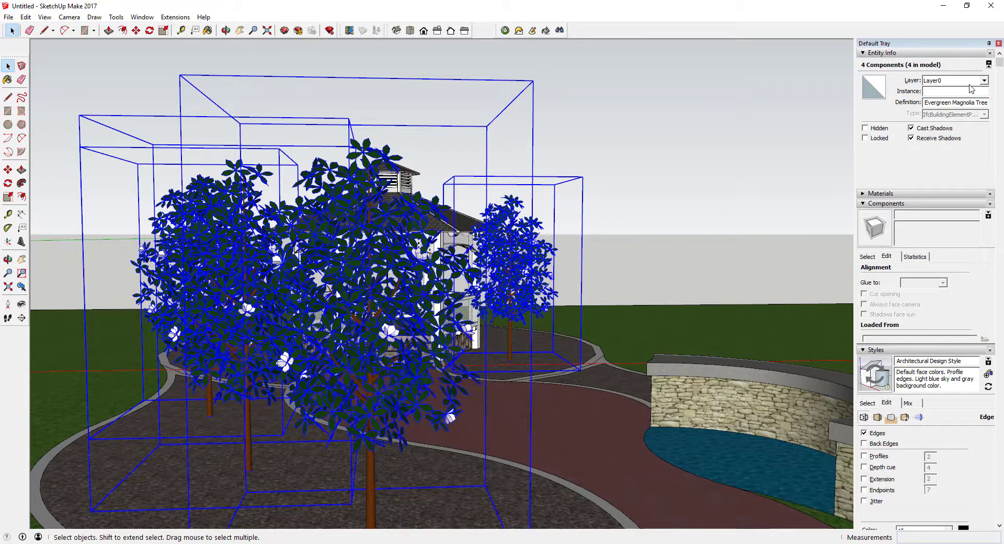
Add a layer named Trees and assign the group of magnolia trees to it
scroll(900, 416, down, 3)
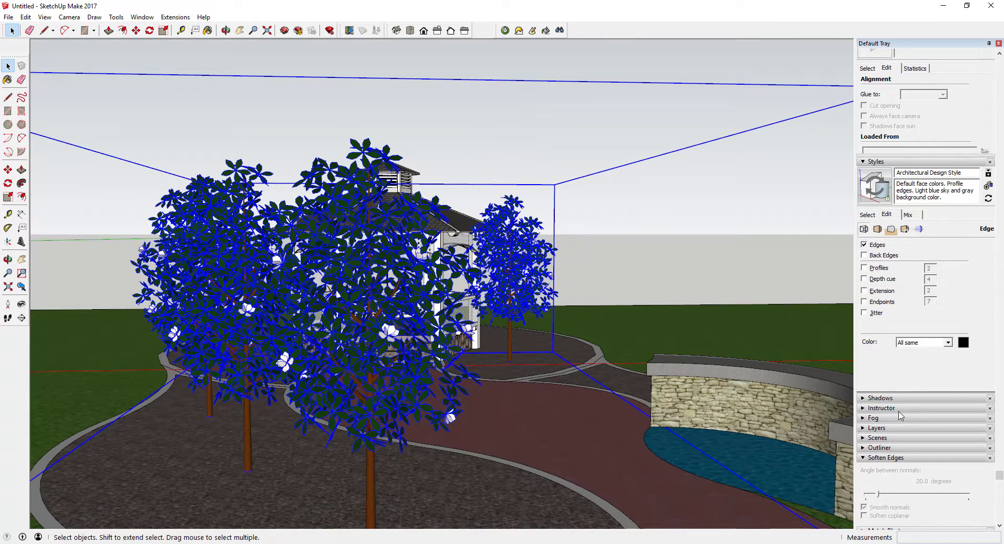
click(863, 428)
click(864, 314)
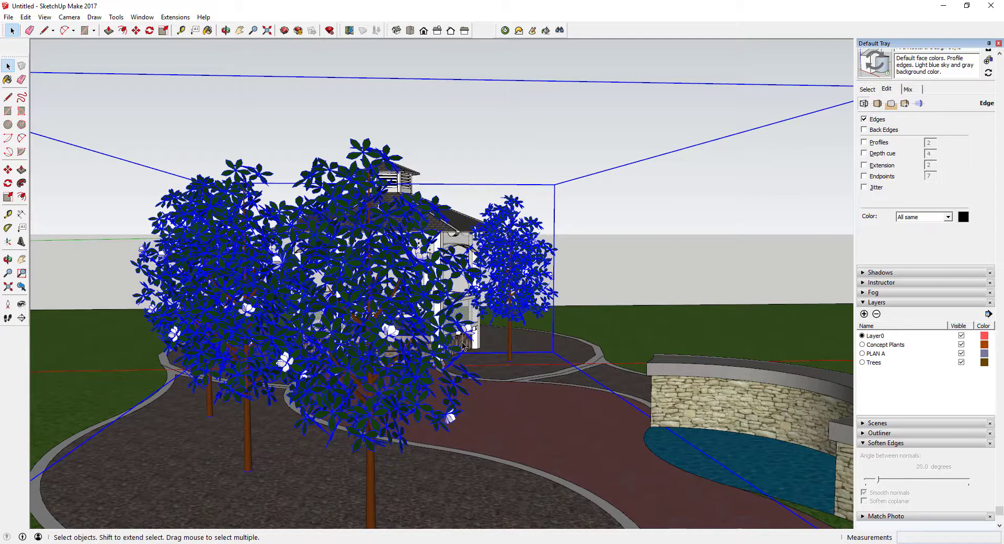
scroll(462, 346, down, 2)
scroll(915, 162, up, 5)
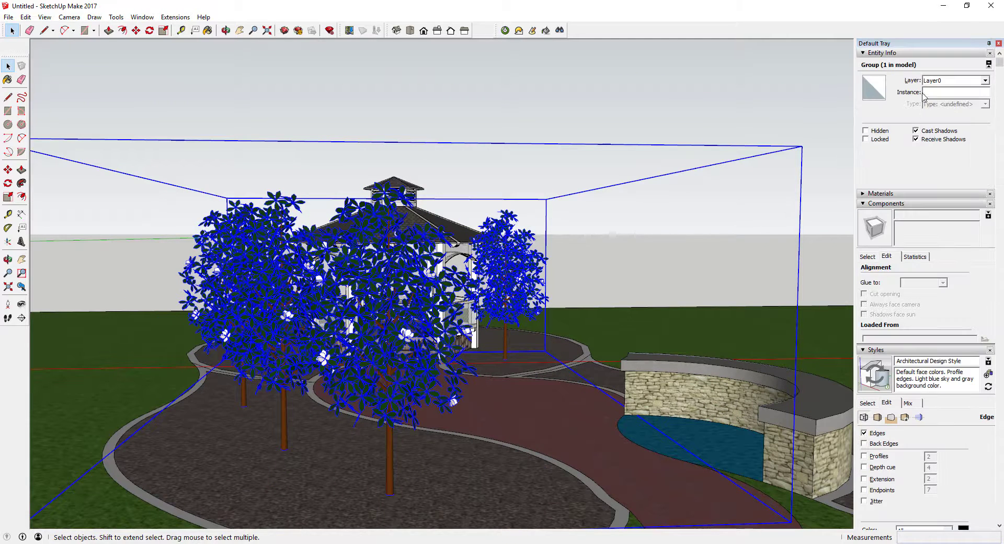
click(980, 81)
click(937, 114)
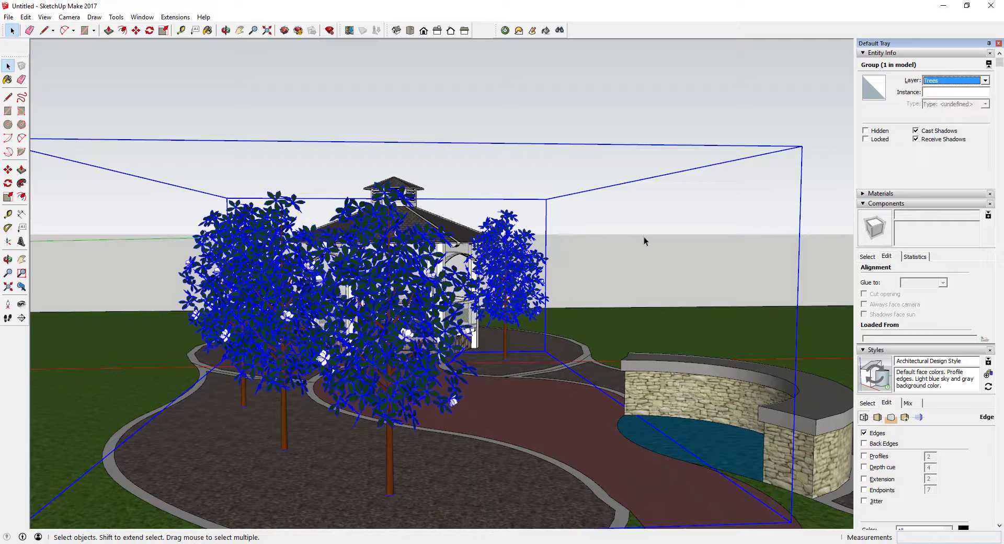
Hide the Trees layer to display the landscape without the magnolia trees
scroll(924, 439, down, 4)
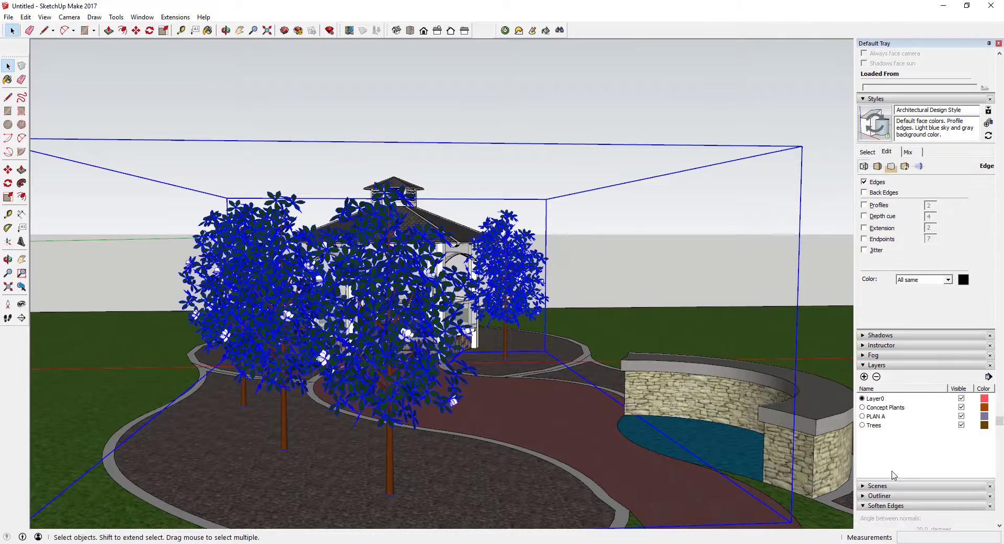
click(961, 425)
middle_drag(450, 406, 474, 367)
scroll(421, 356, down, 2)
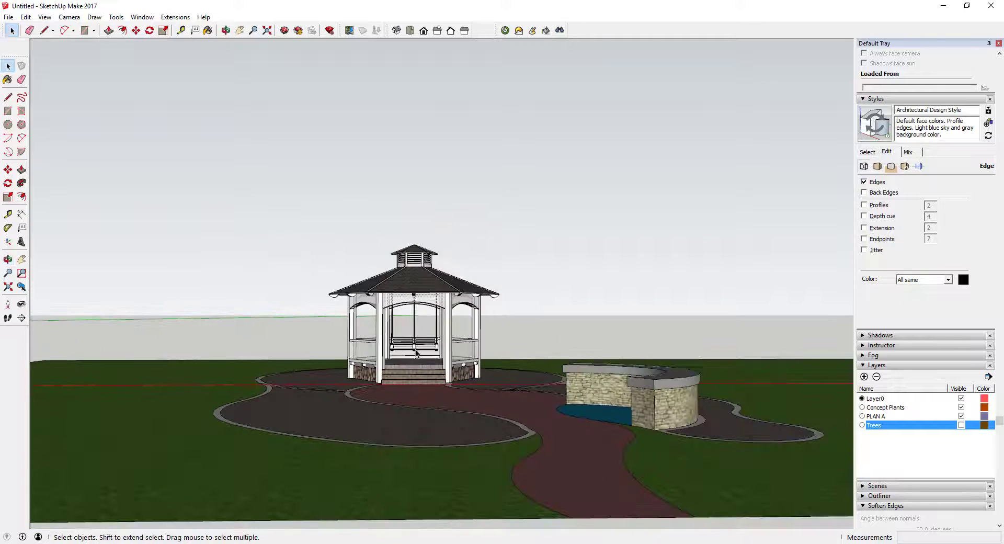
scroll(415, 352, up, 3)
scroll(330, 338, down, 3)
scroll(368, 357, up, 1)
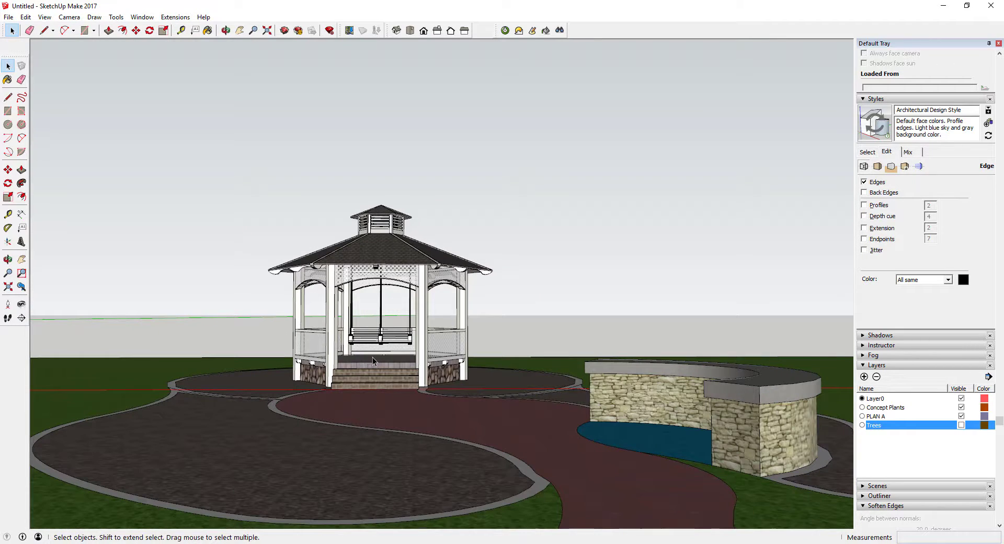
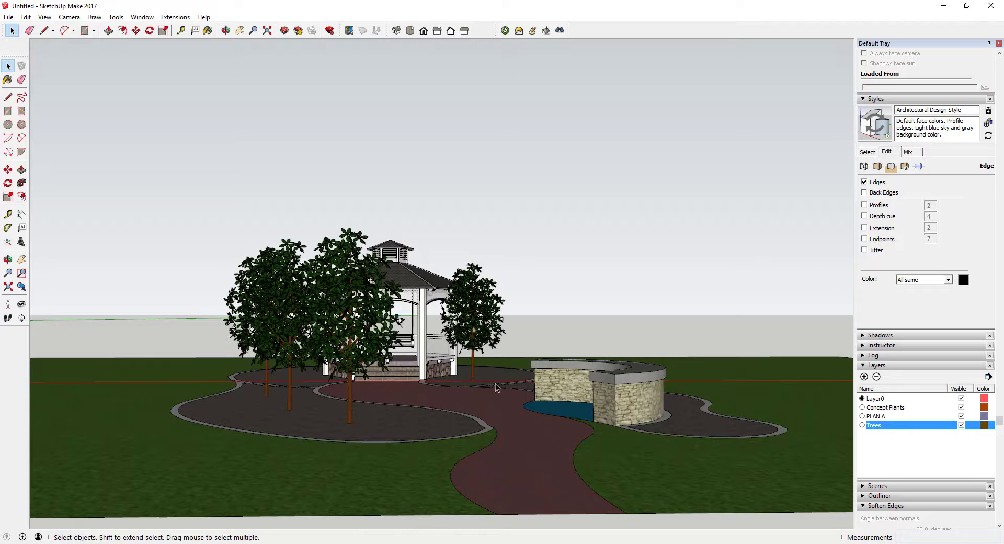
Search 3D Warehouse for "3d shrubs", limit the results to collections, and open the Shrubs 3D 2015 collection
scroll(387, 357, up, 3)
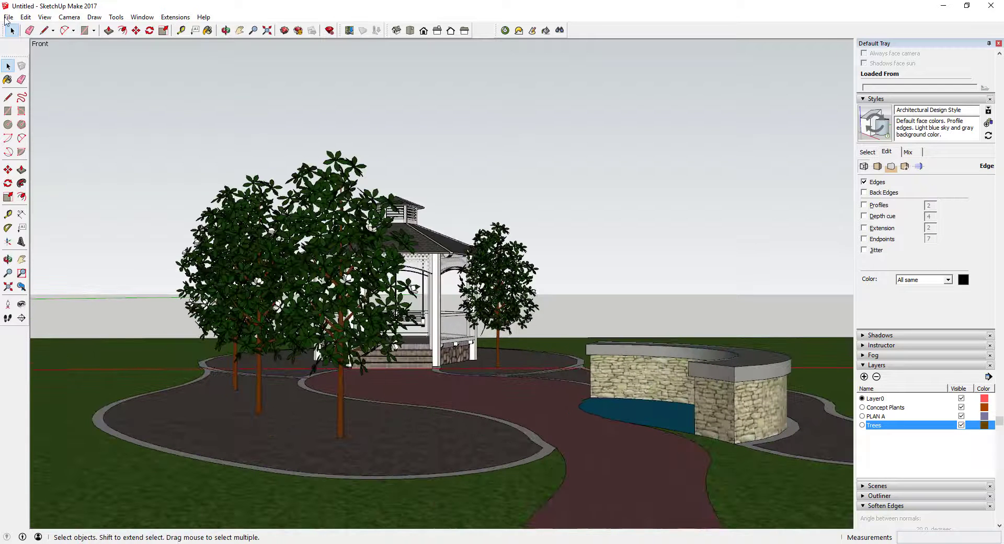
click(8, 17)
mouse_move(79, 144)
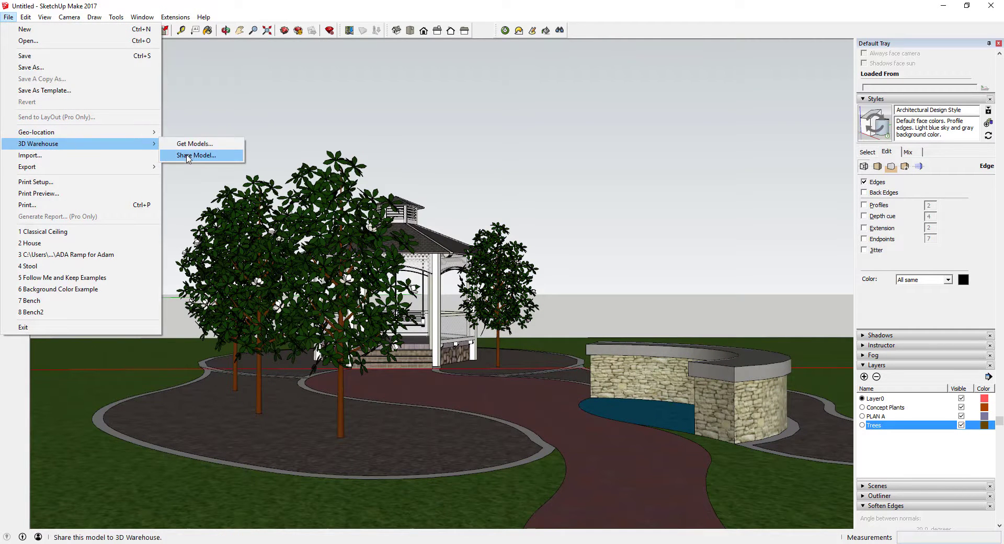
click(195, 155)
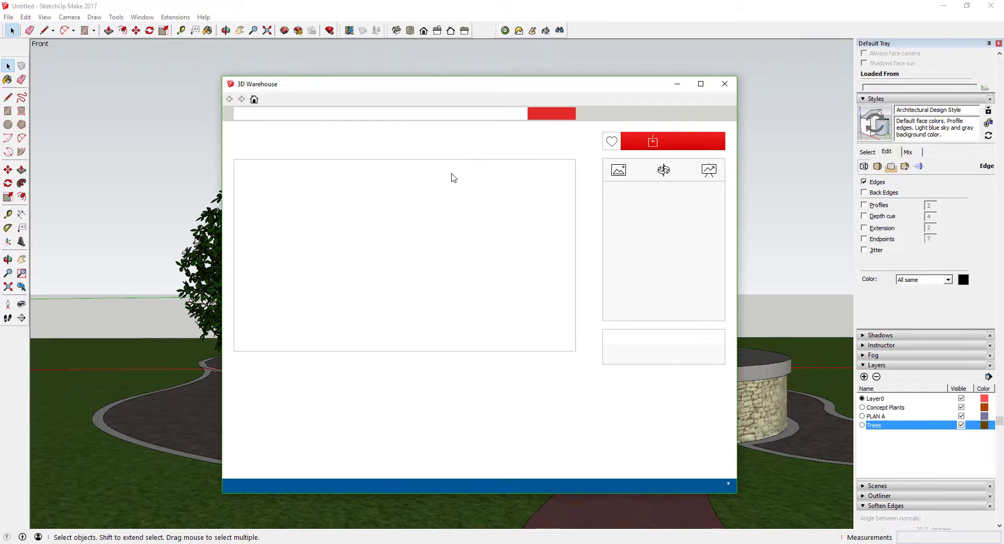
click(322, 113)
text(3d shrubs)
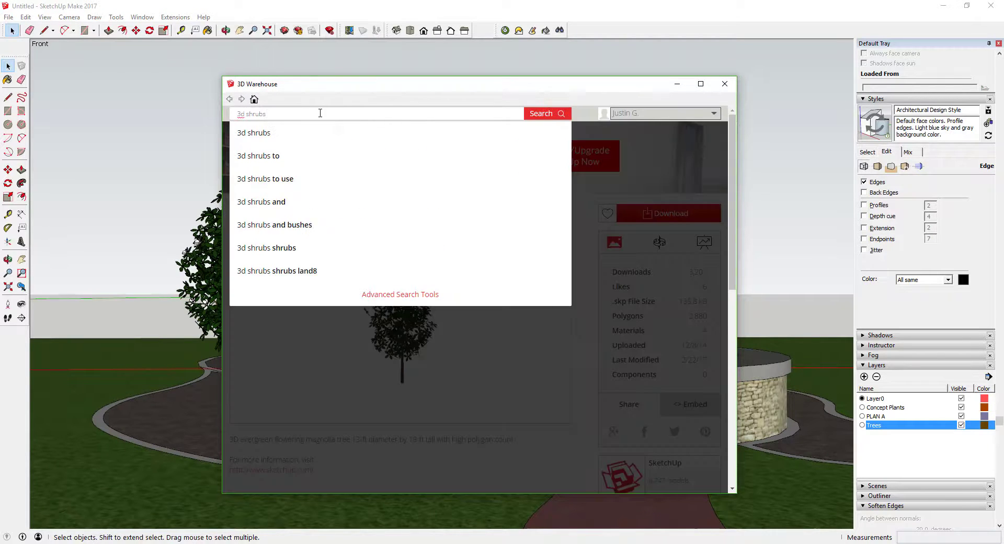
key(Return)
click(426, 140)
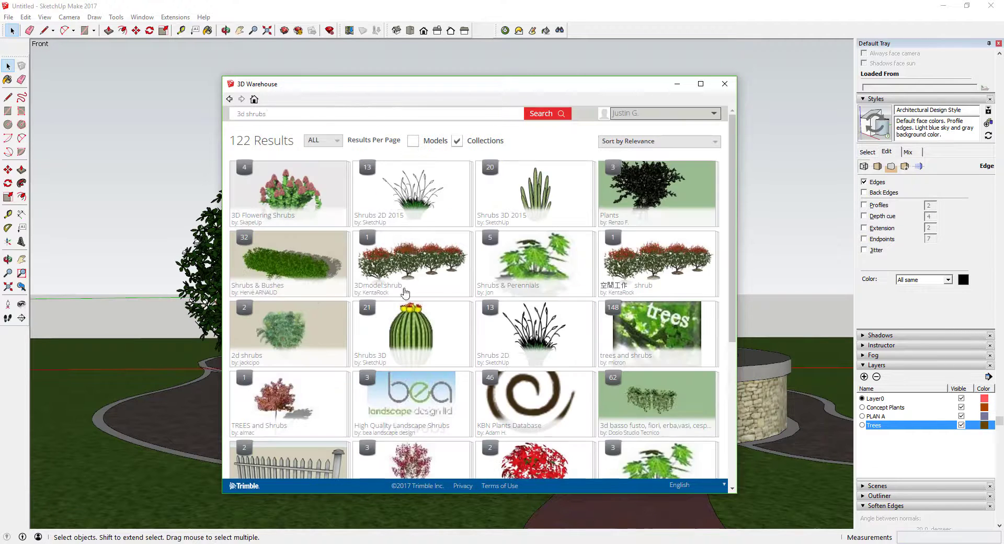
click(535, 201)
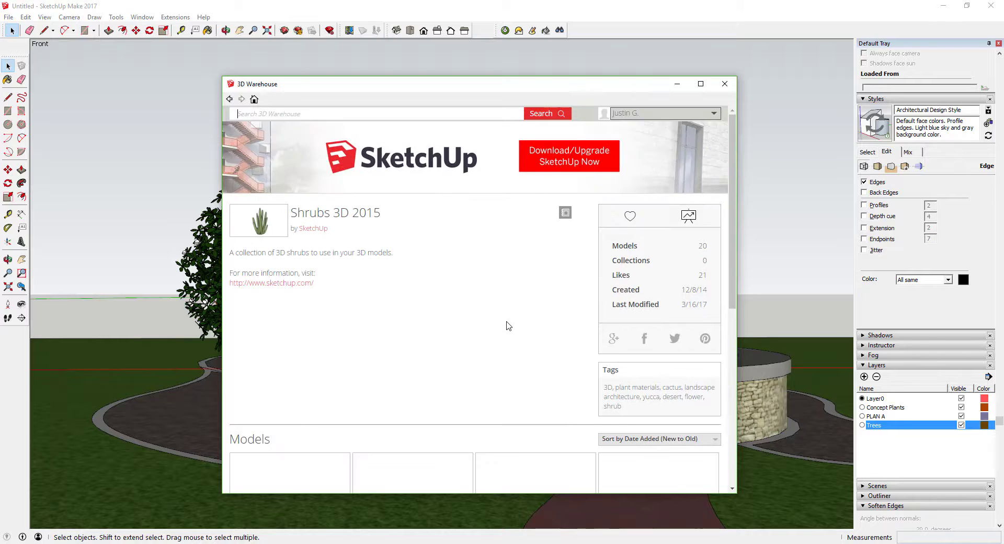
Download the Flowering Groundcover model from the collection and place it in the front bed beside the path
scroll(506, 325, down, 5)
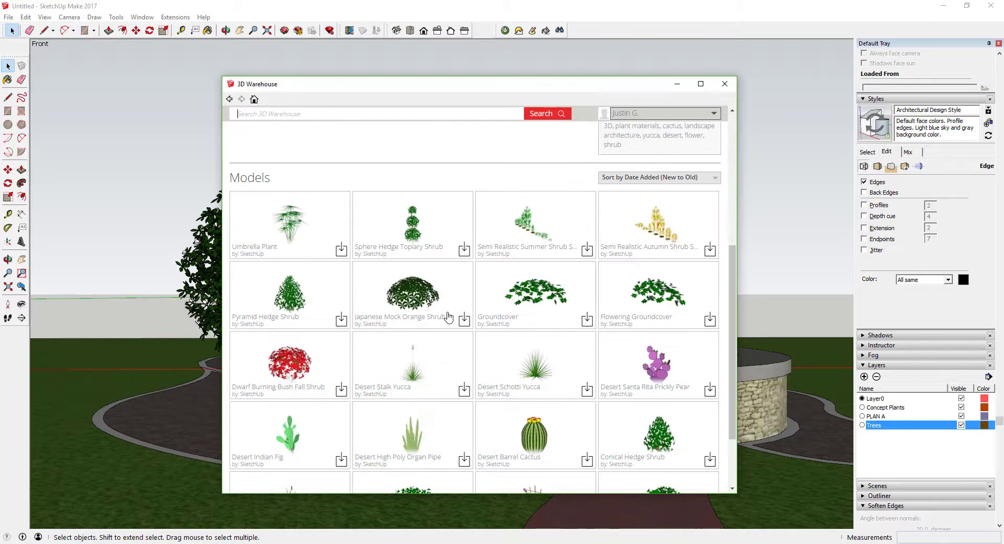
scroll(431, 357, down, 1)
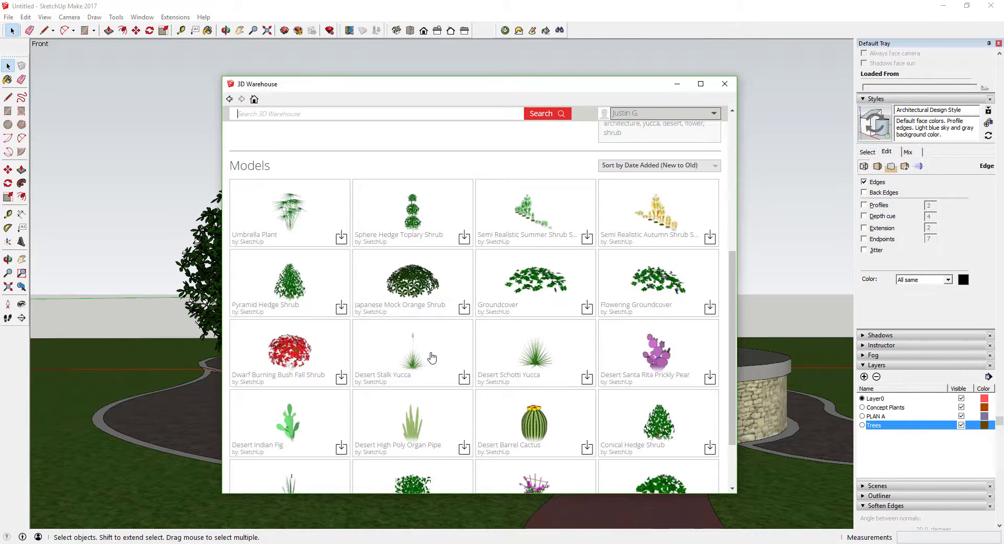
scroll(432, 357, down, 1)
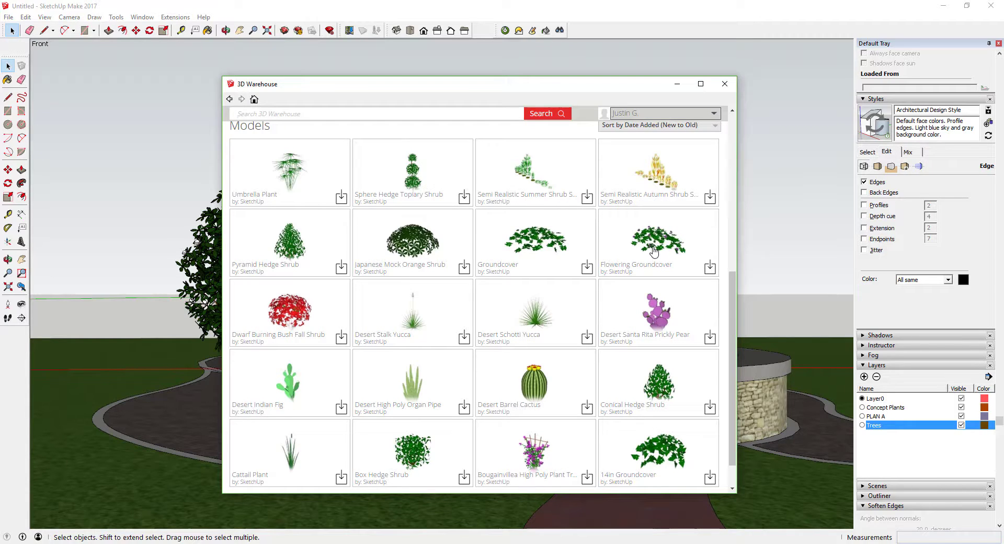
click(617, 317)
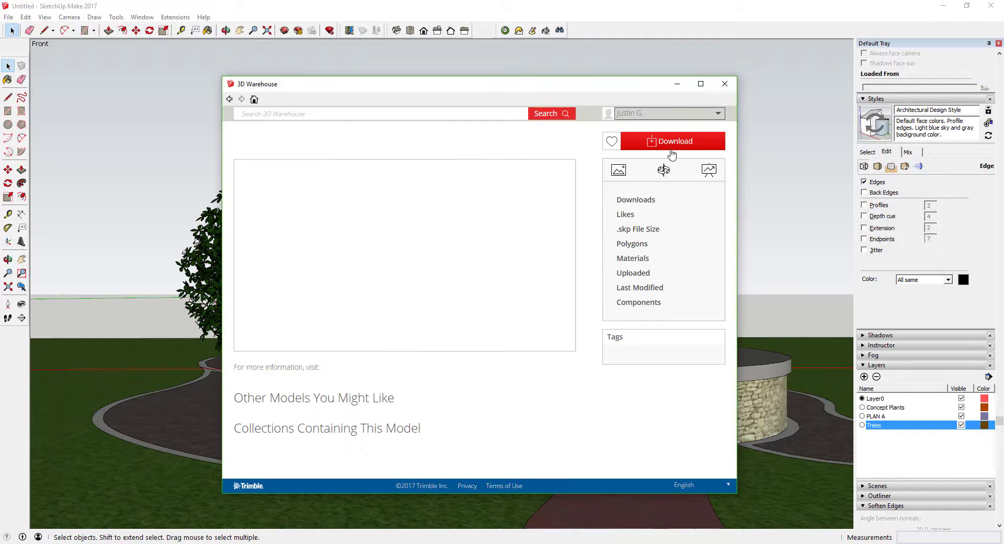
click(667, 216)
click(353, 415)
Copy the flowering groundcover several times across the front bed, forming a row toward the magnolia trunks
key(ctrl)
click(354, 416)
click(293, 405)
key(ctrl)
click(293, 405)
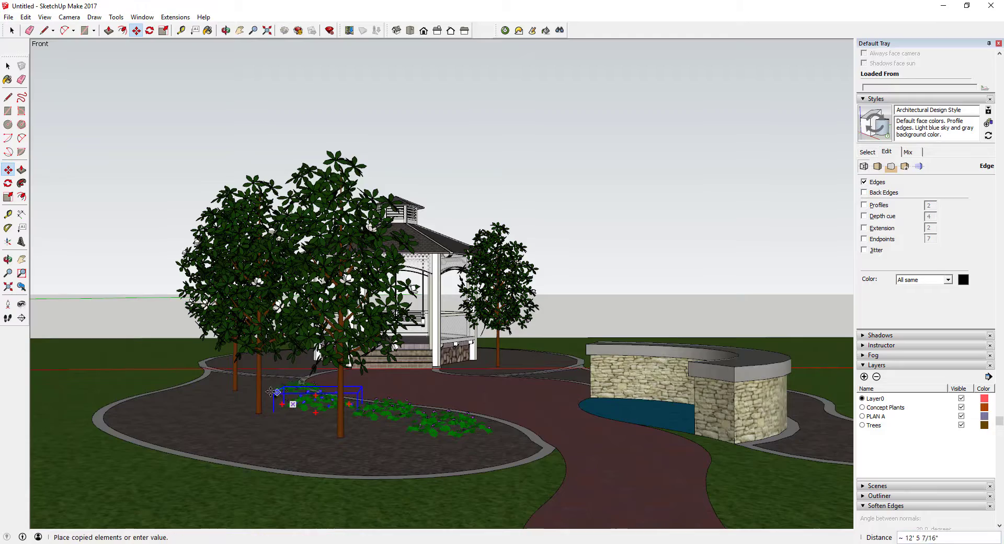
click(248, 392)
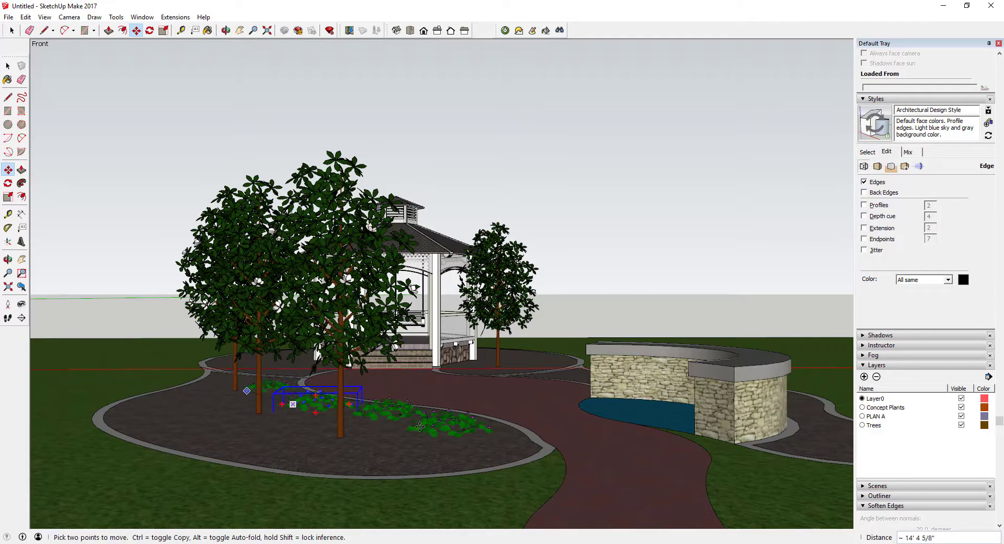
Copy the groundcover clump nearest the gazebo a short distance to fill out the row along the path edging
scroll(419, 426, up, 10)
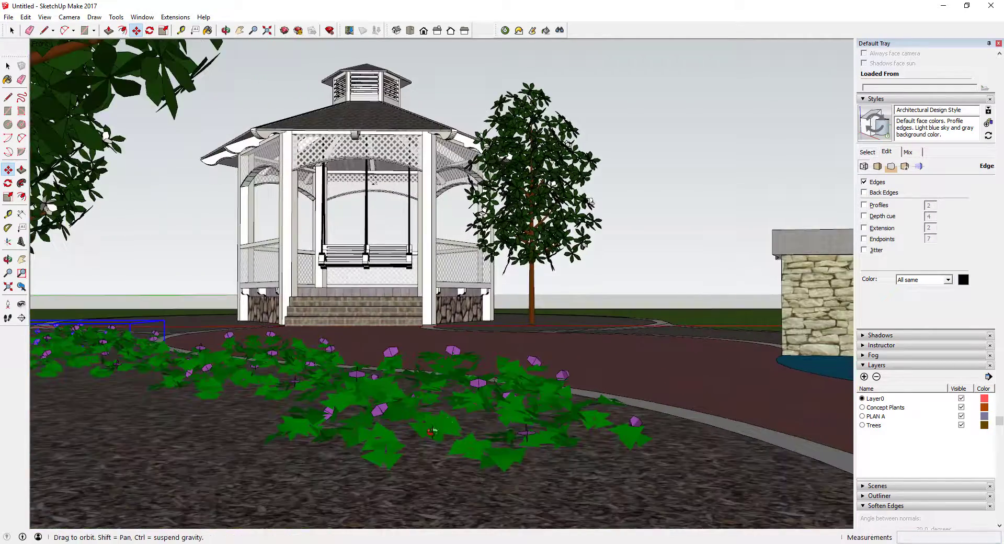
middle_drag(432, 431, 326, 304)
scroll(413, 424, down, 4)
scroll(361, 331, up, 2)
key(ctrl)
click(328, 301)
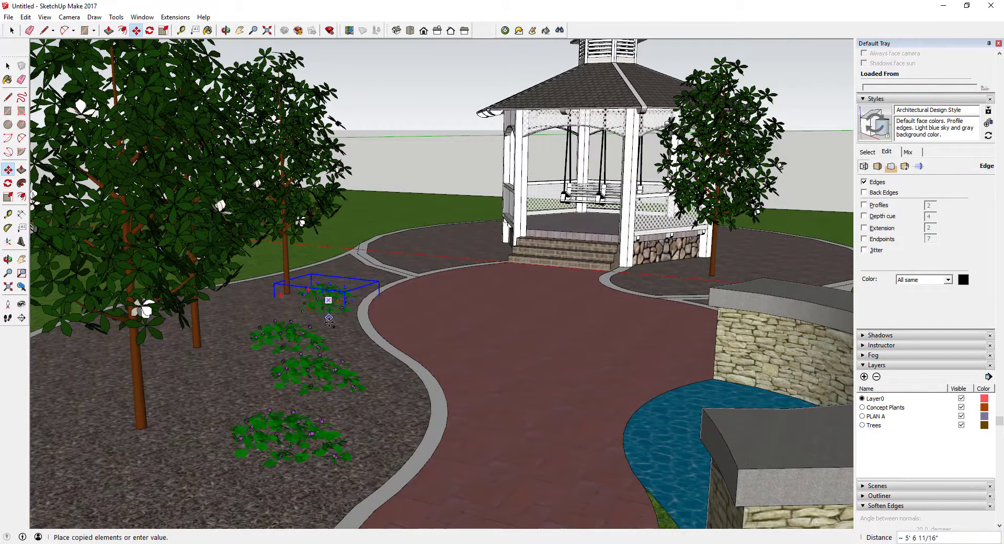
click(327, 310)
click(328, 305)
click(330, 307)
Select the groundcover clump farthest from the gazebo and move it slightly within the front bed
middle_drag(337, 322, 410, 365)
key(space)
click(403, 384)
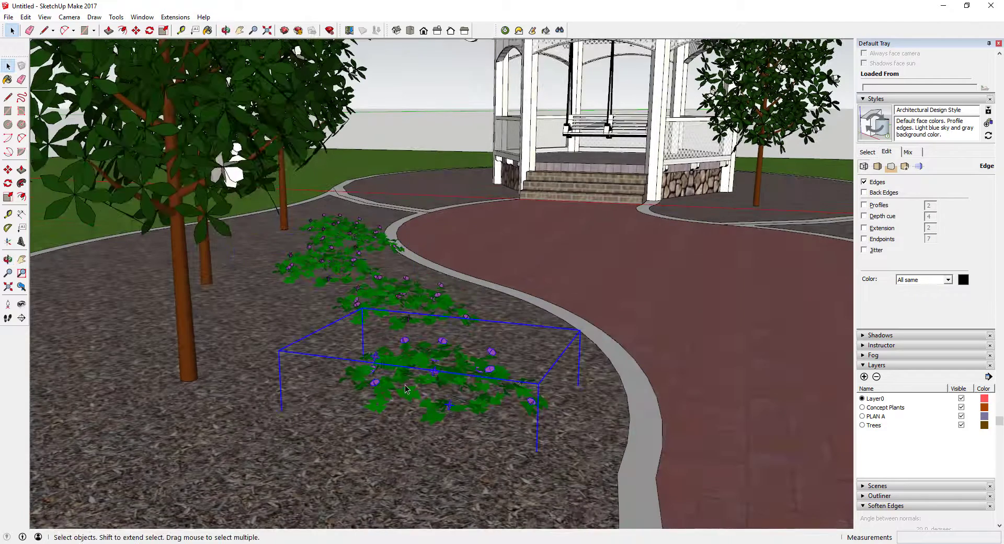
key(m)
click(403, 387)
click(403, 378)
click(403, 377)
click(402, 384)
key(space)
Examine the magnolia trees, flowering groundcover, gazebo and pond wall together from several angles
scroll(549, 361, down, 2)
middle_drag(500, 351, 628, 243)
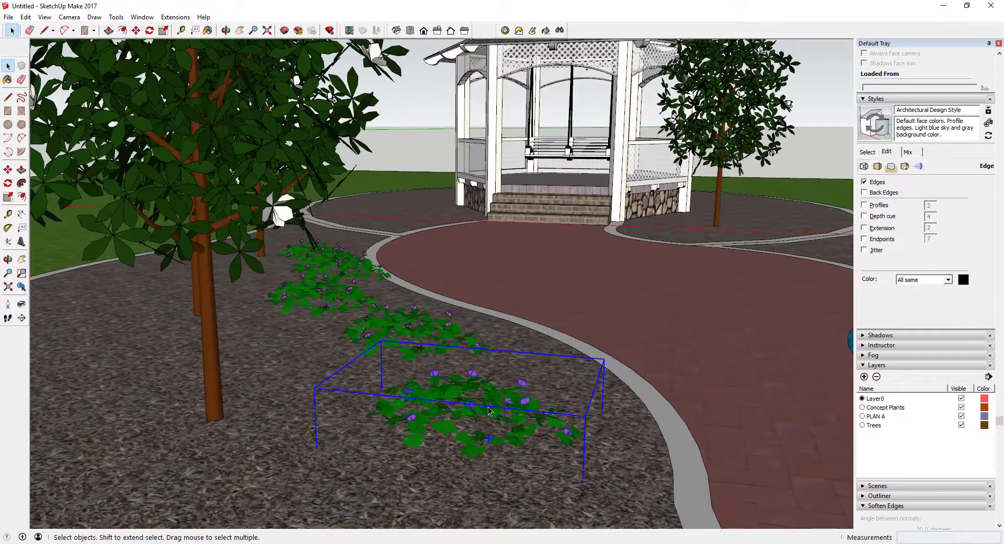
scroll(490, 412, down, 5)
middle_drag(553, 234, 654, 276)
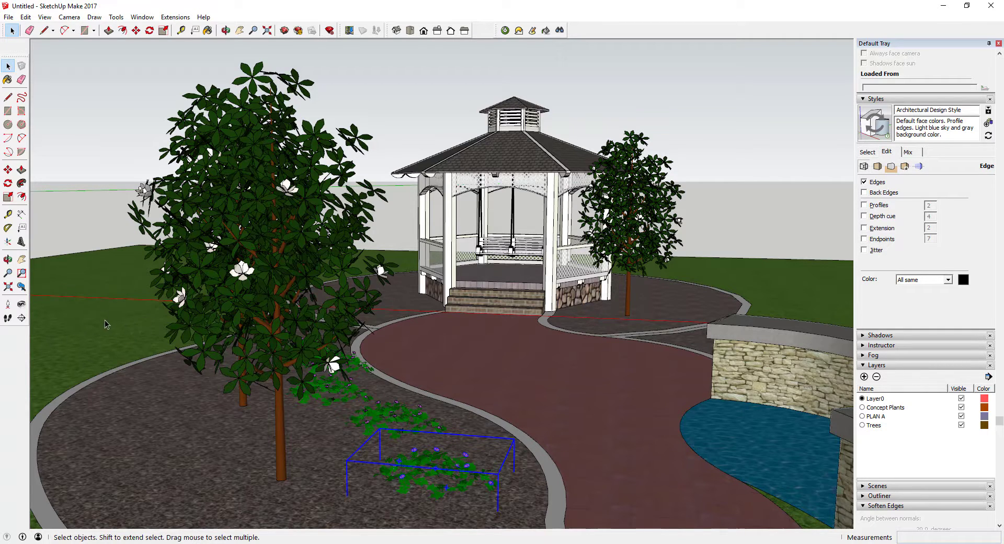
middle_drag(582, 314, 612, 306)
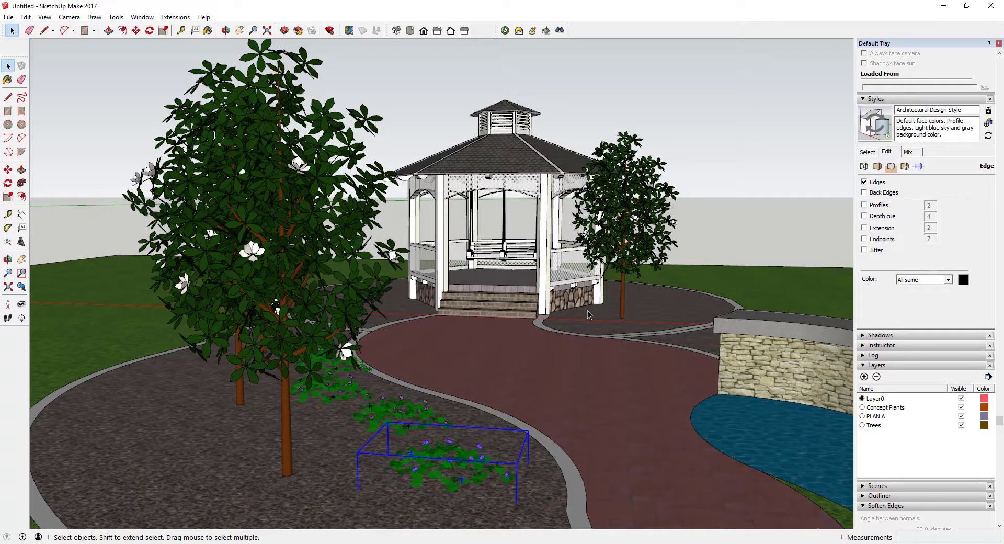
middle_drag(366, 334, 165, 306)
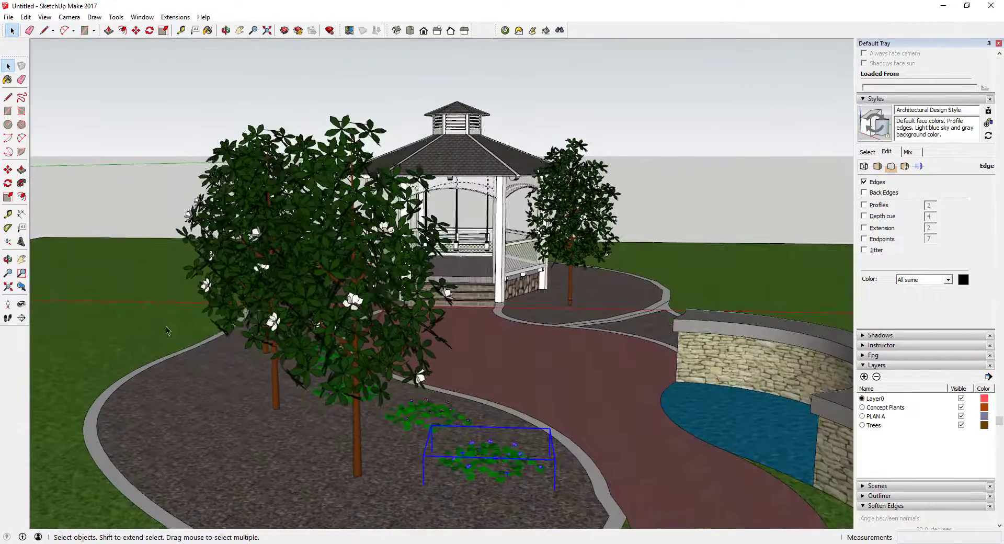
scroll(513, 350, up, 3)
middle_drag(503, 340, 505, 327)
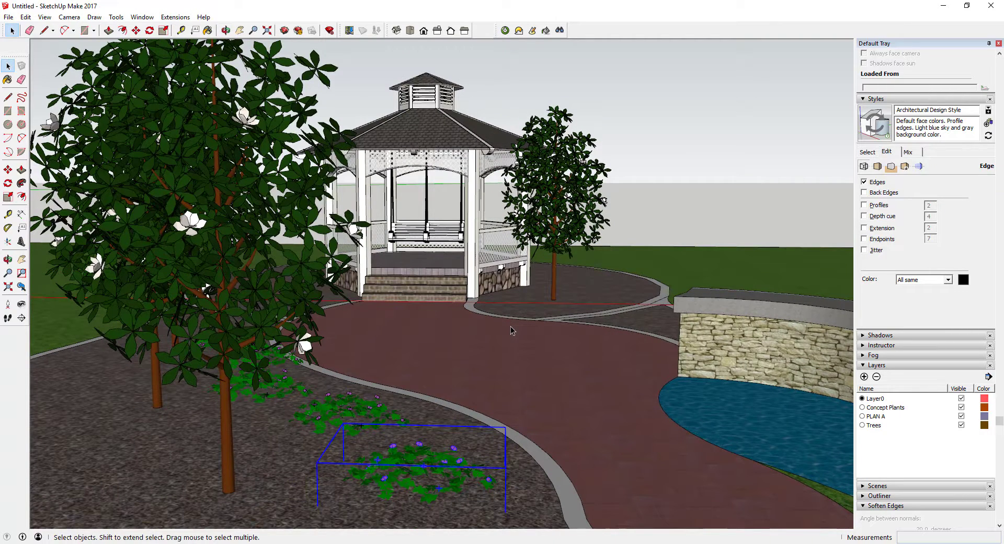